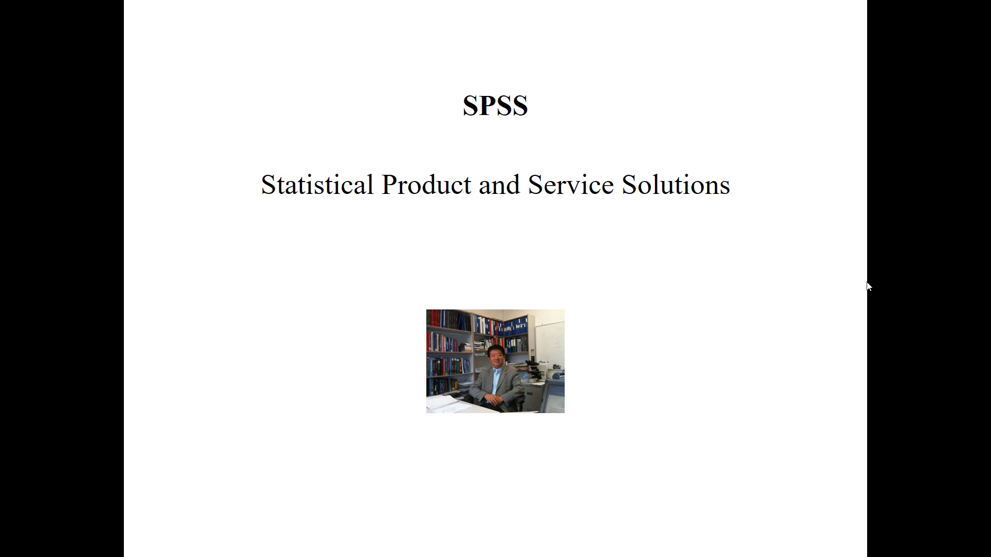
Advance past the SPSS title slide and exit the slide show to slide 2 in Normal view.
left_click(769, 311)
key("Escape")
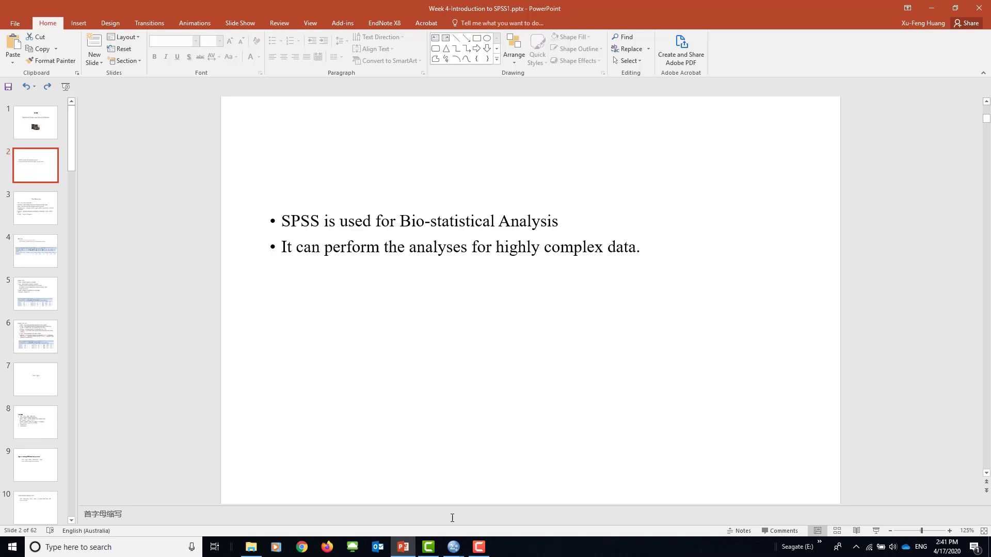
Bring the Sample input data 1_1.sav editor forward and preview Tab-delimited export, closing it unsaved.
mouse_move(453, 547)
left_click(516, 502)
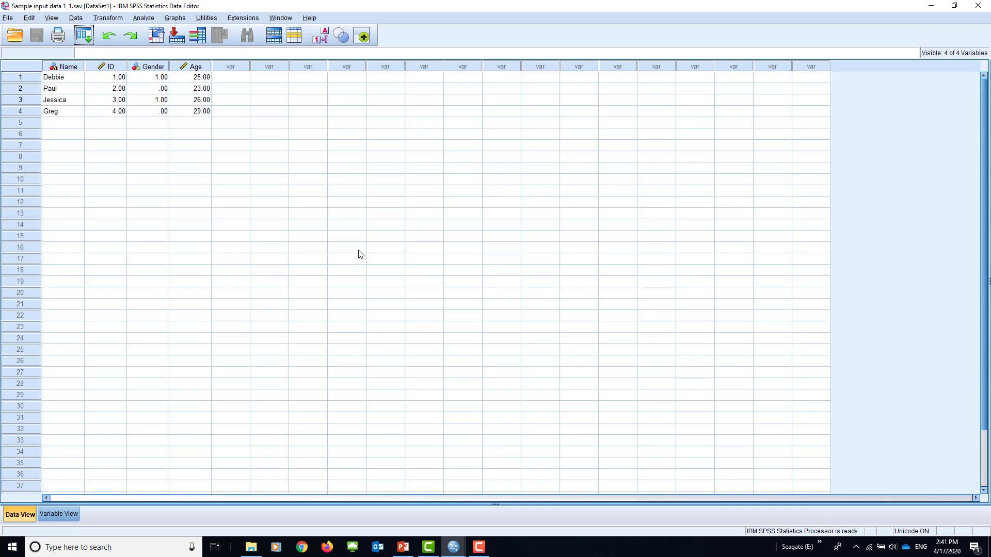
left_click(3, 20)
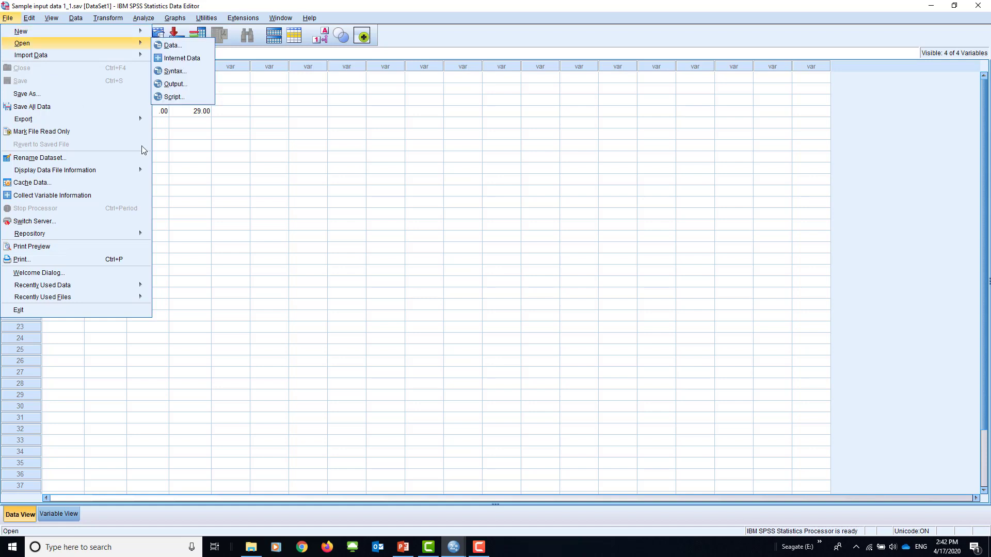
mouse_move(78, 118)
left_click(180, 164)
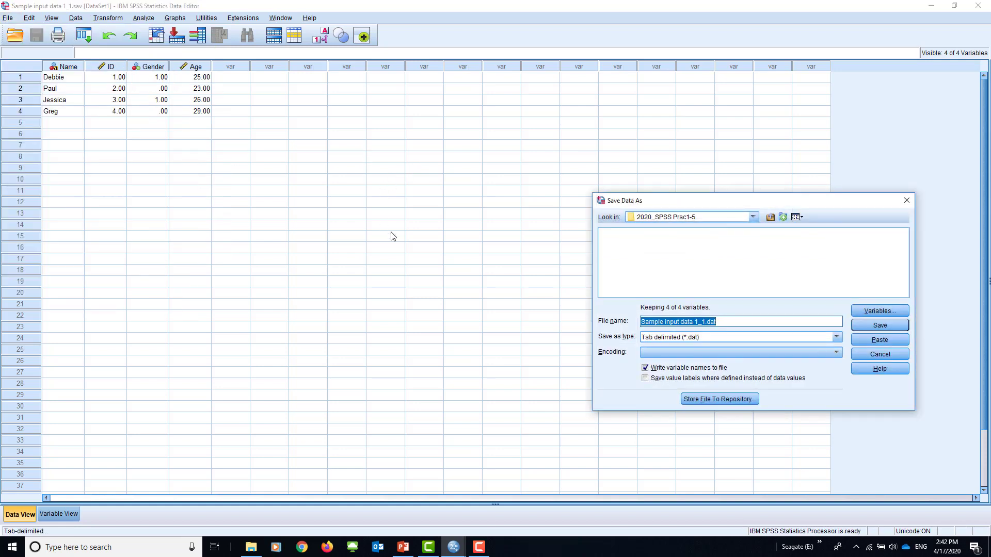
left_click(906, 201)
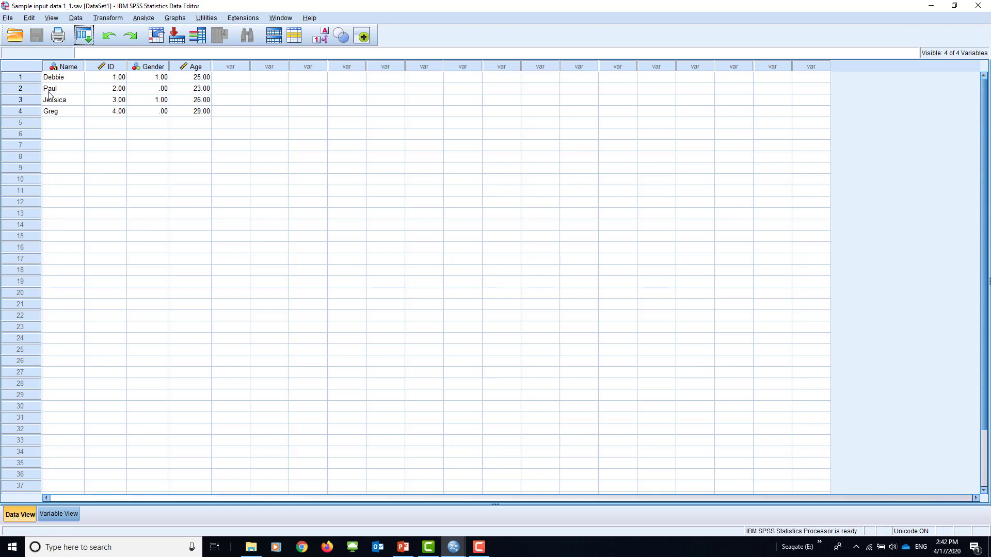
left_click(57, 515)
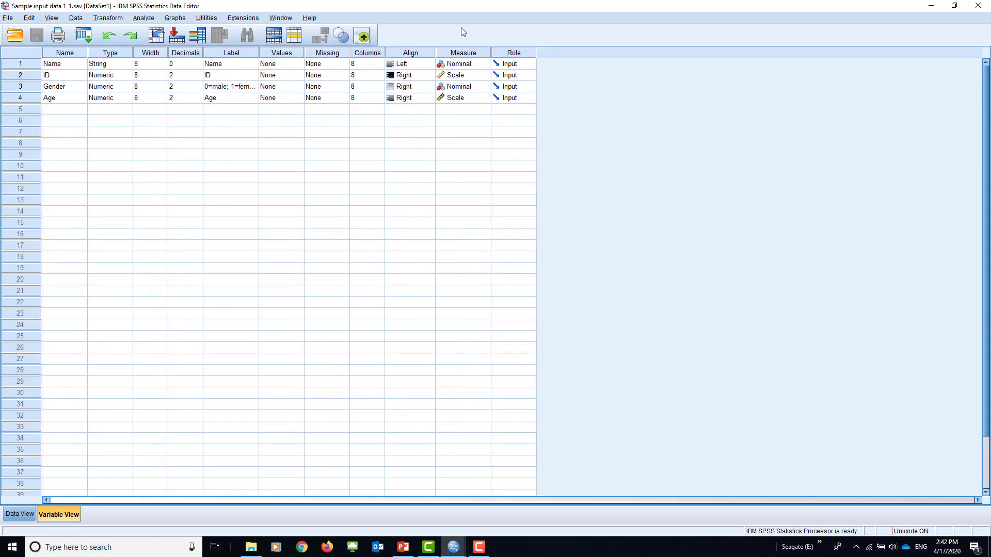
left_click(17, 516)
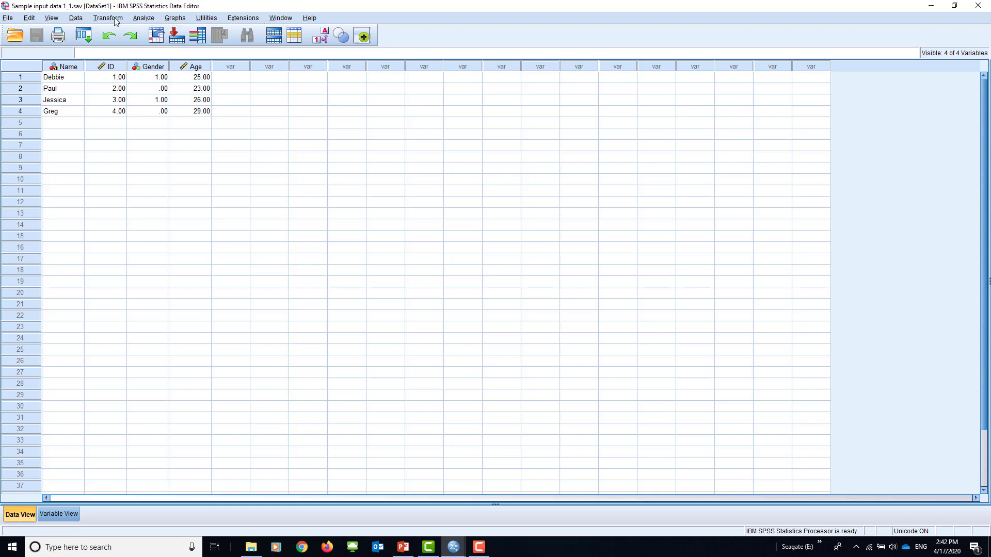
left_click(8, 19)
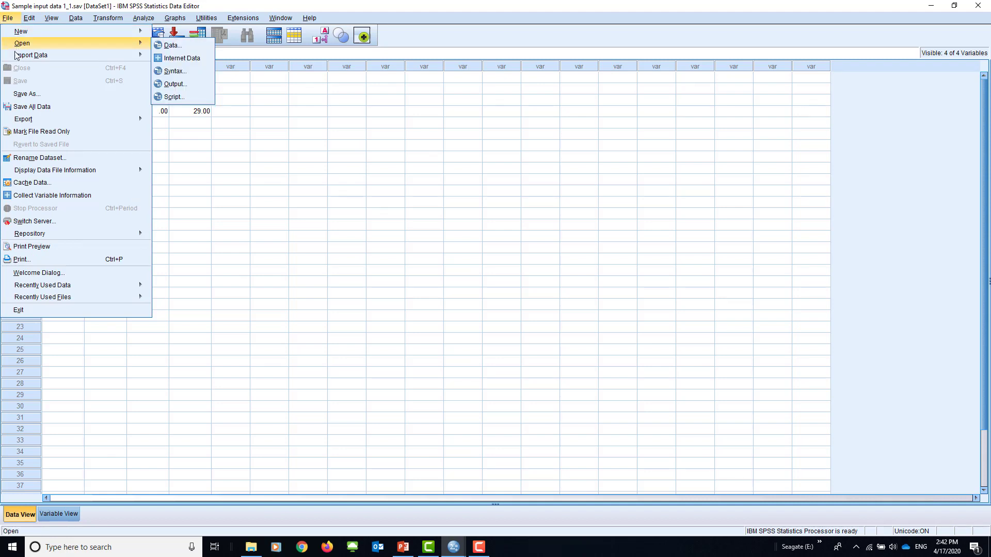
mouse_move(16, 57)
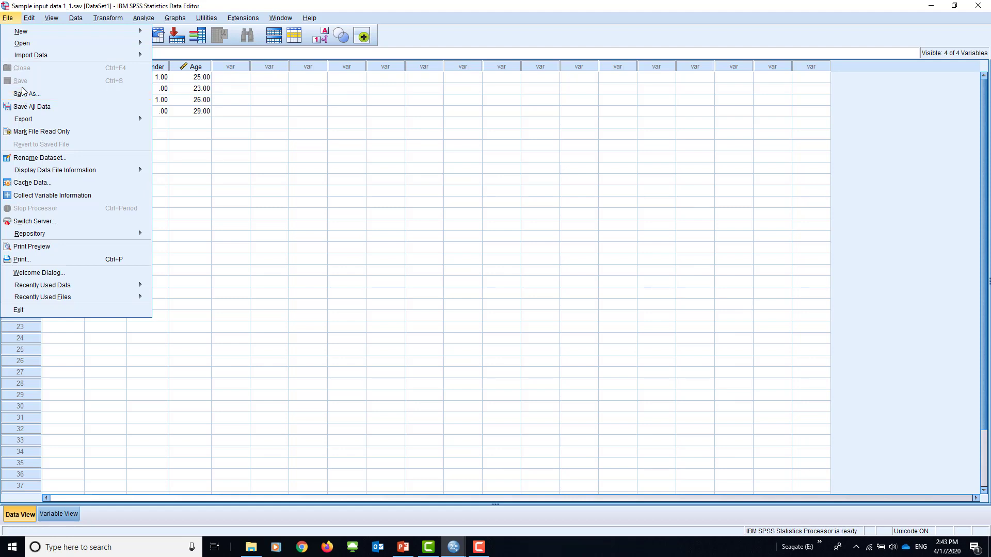
mouse_move(31, 19)
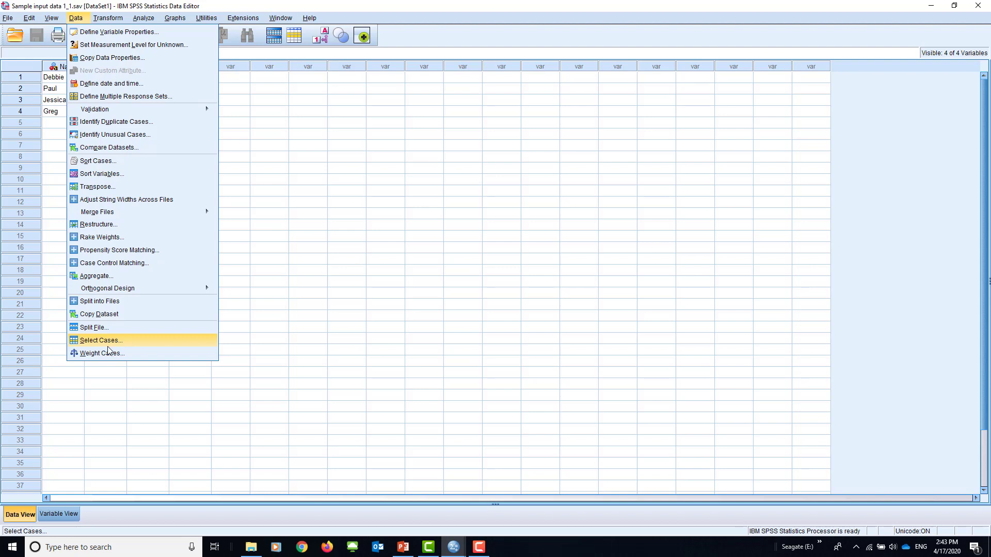
mouse_move(111, 20)
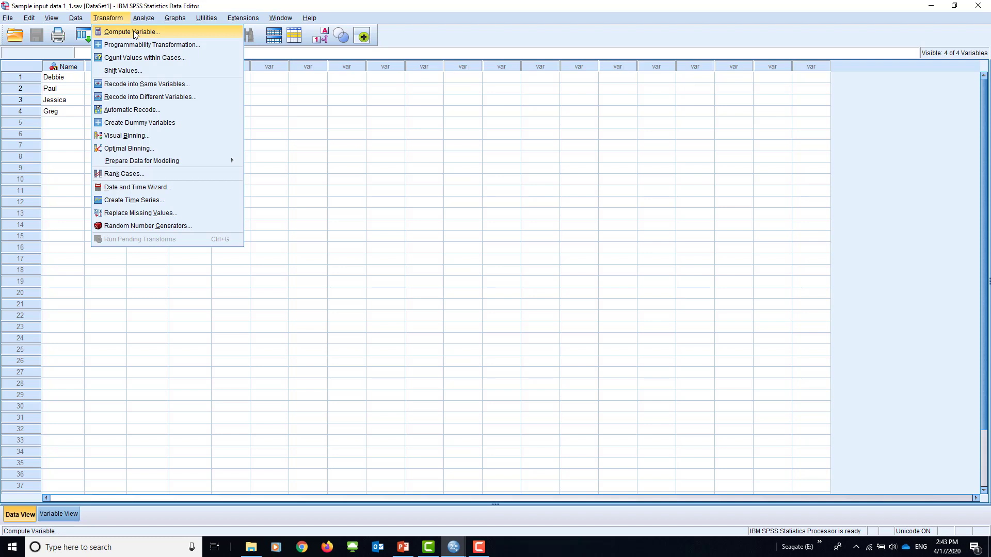
mouse_move(147, 18)
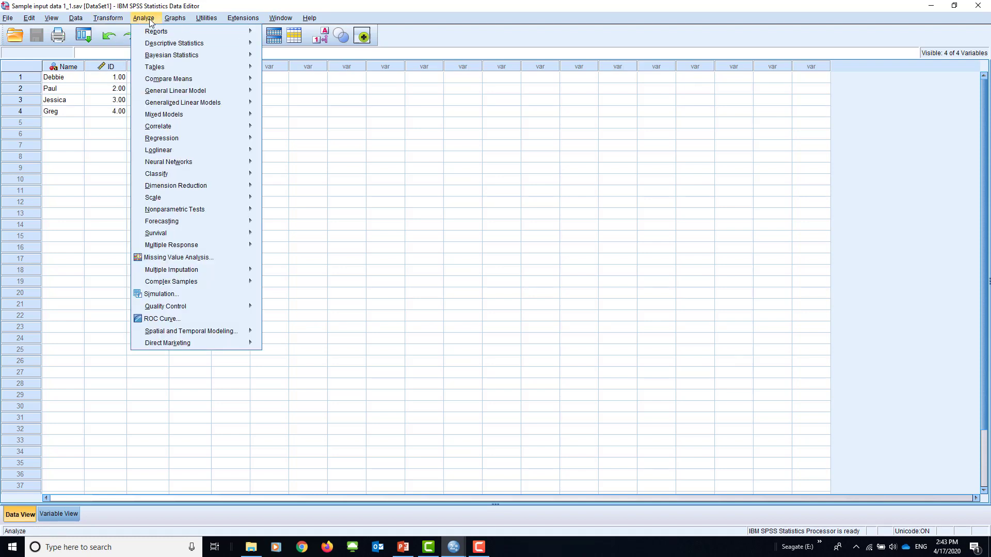
mouse_move(164, 44)
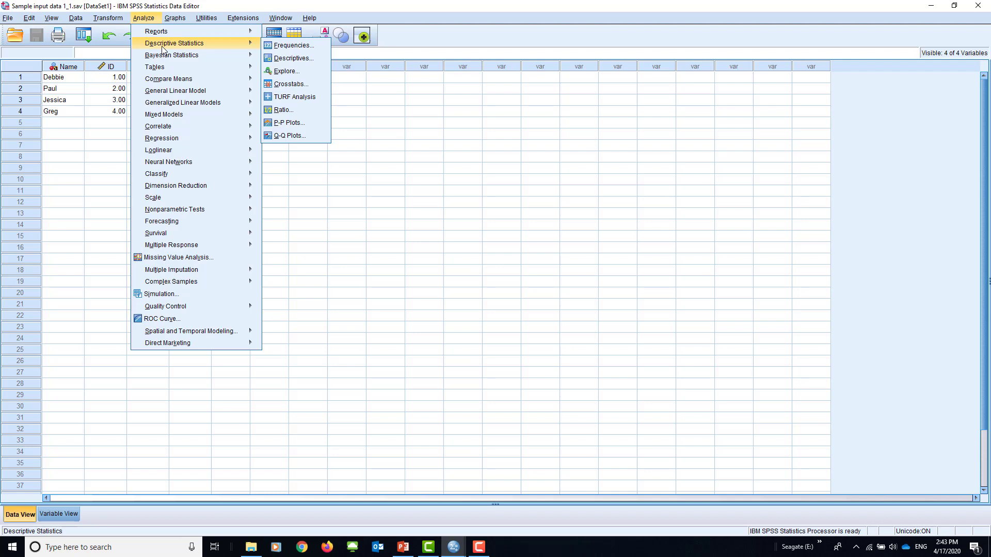
mouse_move(157, 81)
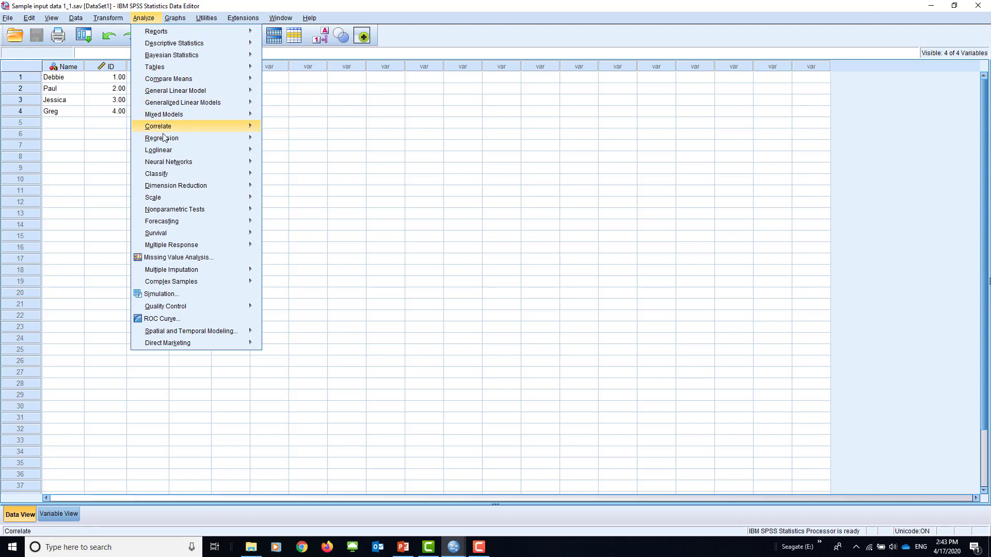
mouse_move(160, 131)
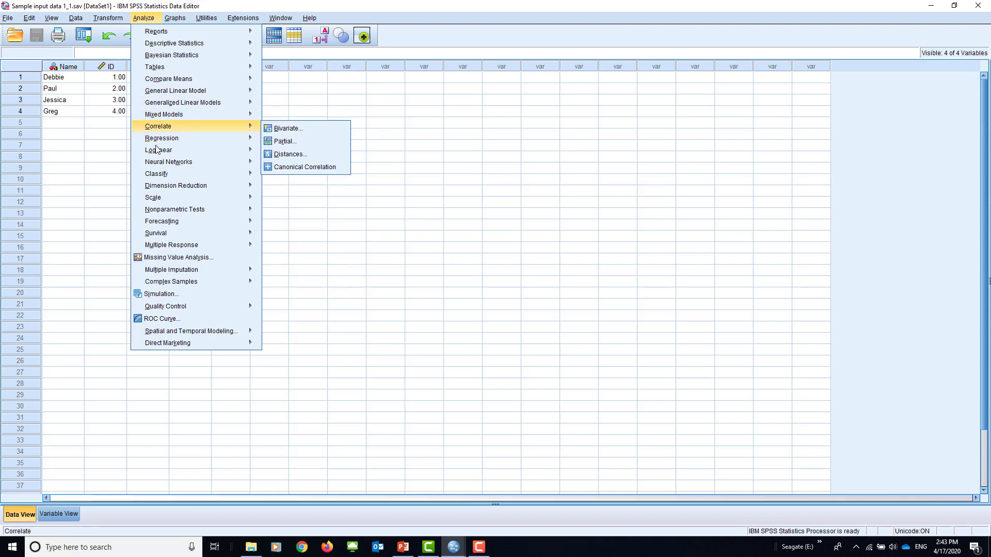
mouse_move(173, 211)
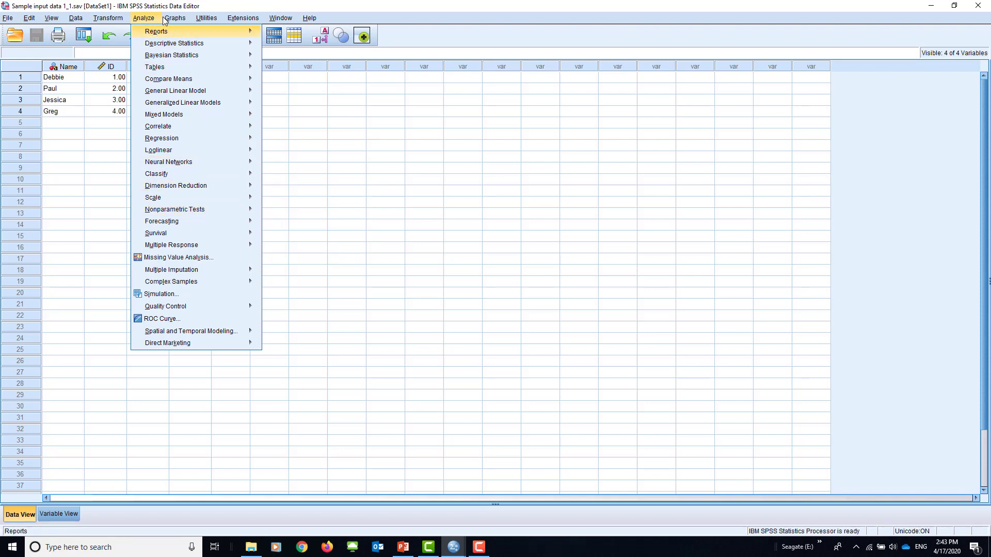
mouse_move(177, 19)
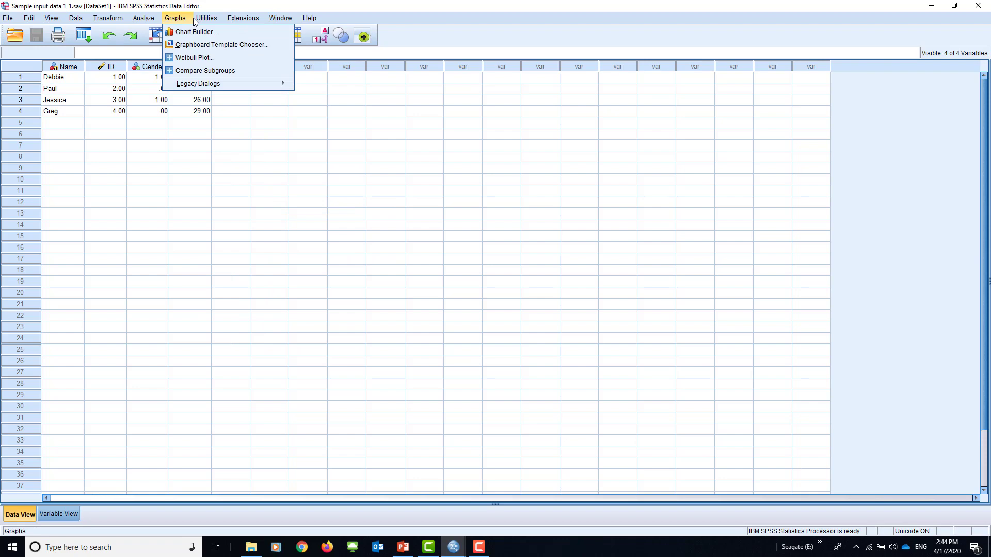
mouse_move(243, 18)
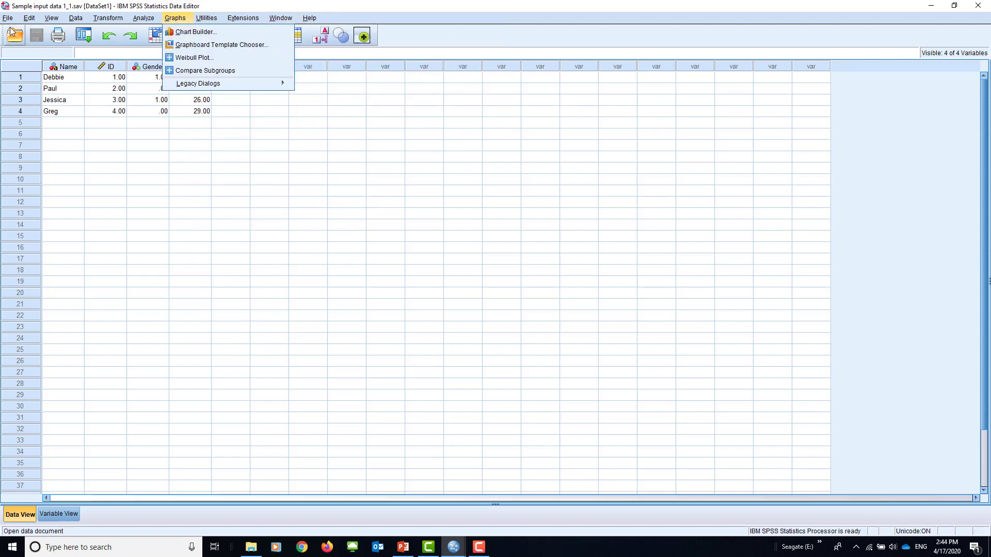
mouse_move(11, 21)
mouse_move(60, 21)
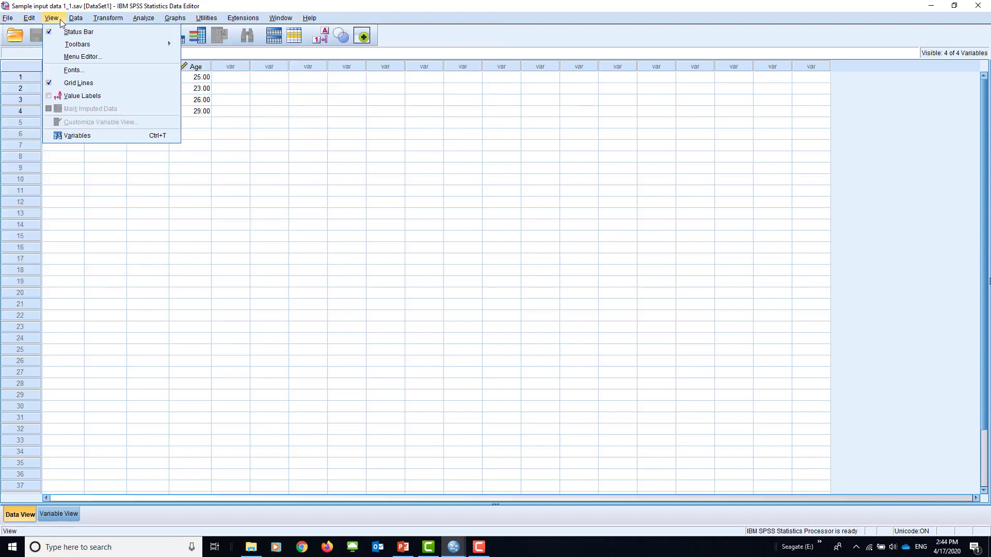
left_click(256, 90)
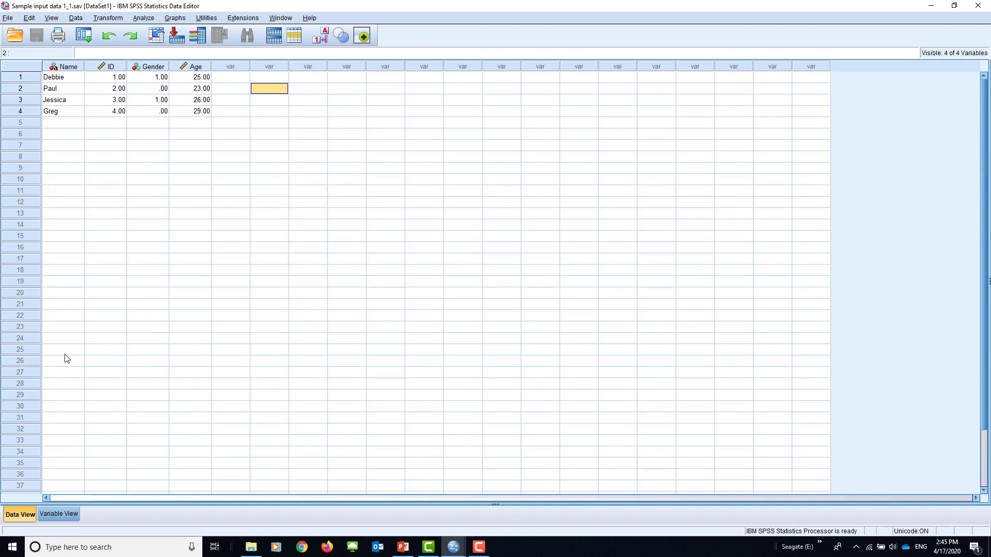
Switch to Variable View to see the Name, ID, Gender and Age definitions.
left_click(65, 516)
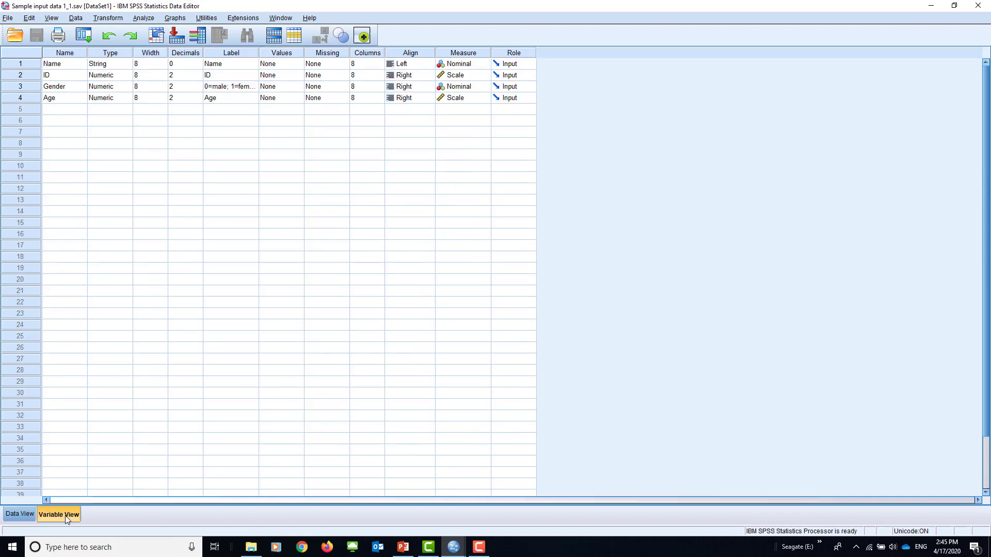
Check the Name and Age variable types, confirming both unchanged.
left_click(127, 65)
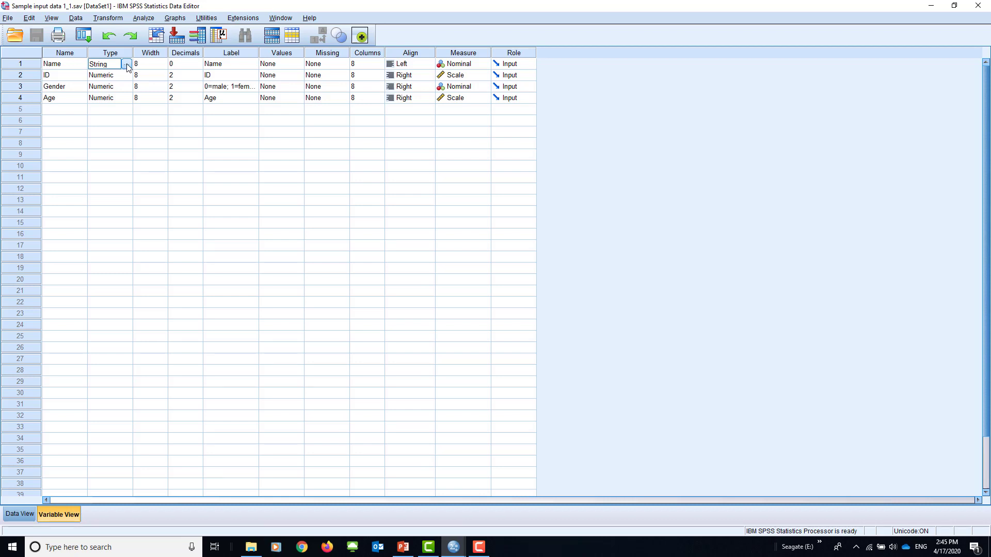
left_click(127, 64)
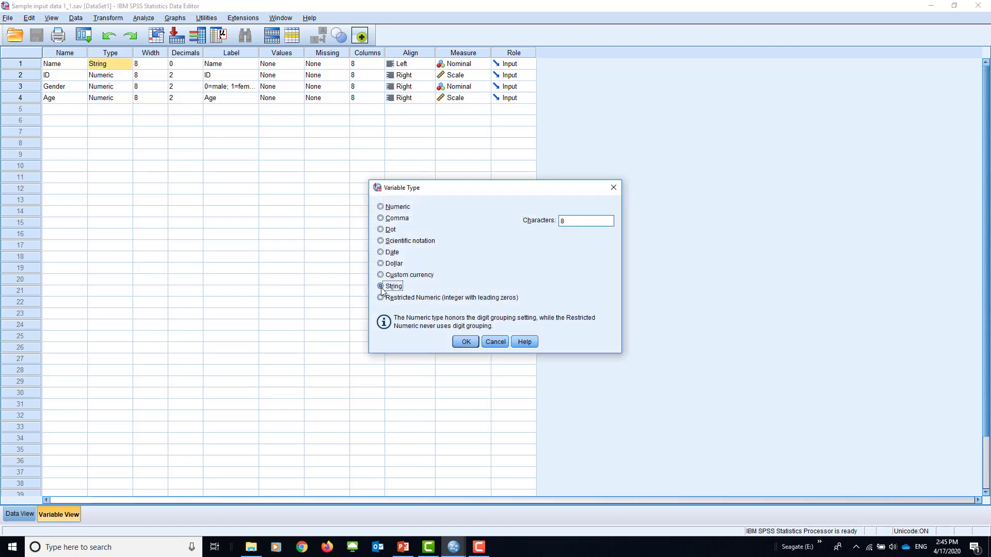
left_click(466, 341)
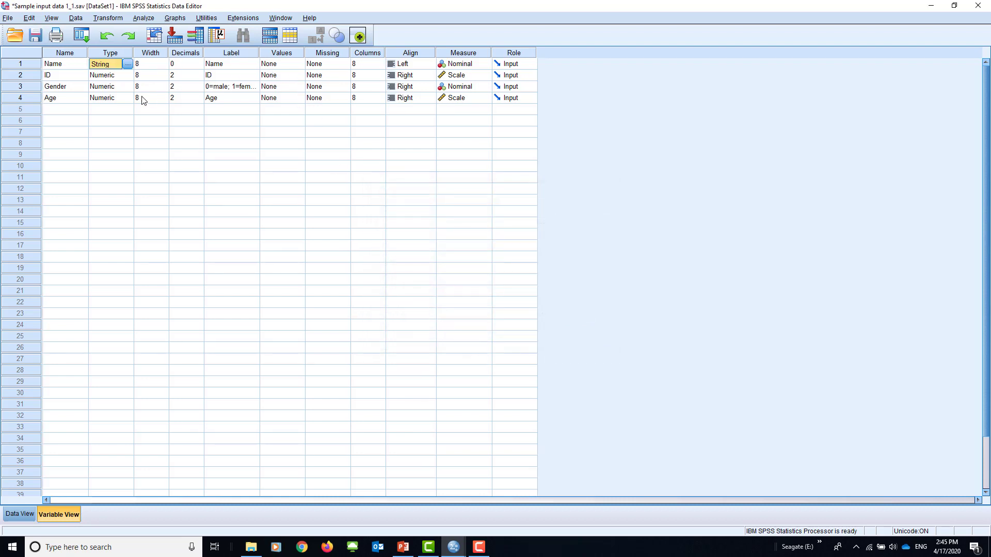
left_click(109, 99)
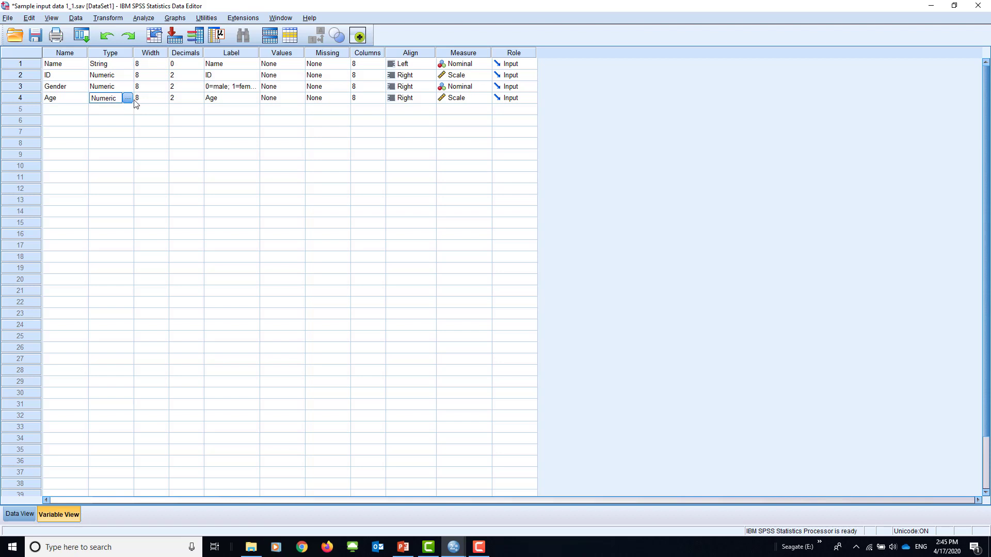
left_click(130, 101)
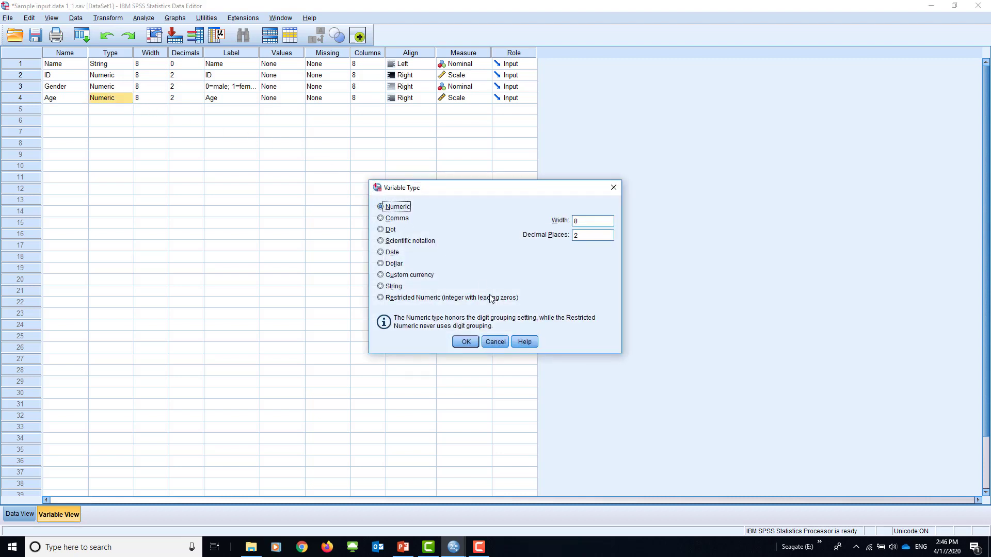
left_click(465, 341)
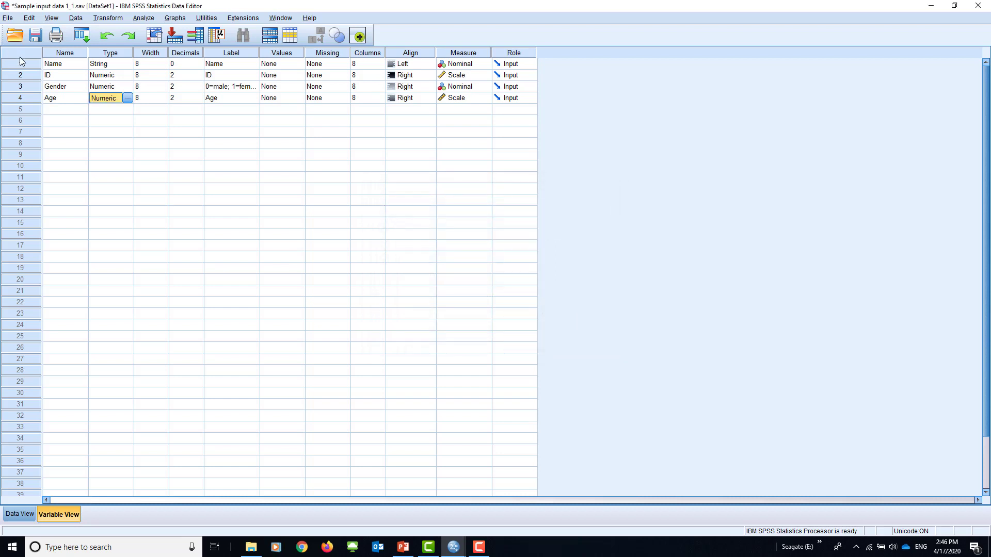
Change the Gender variable's type from Numeric to String.
left_click(107, 88)
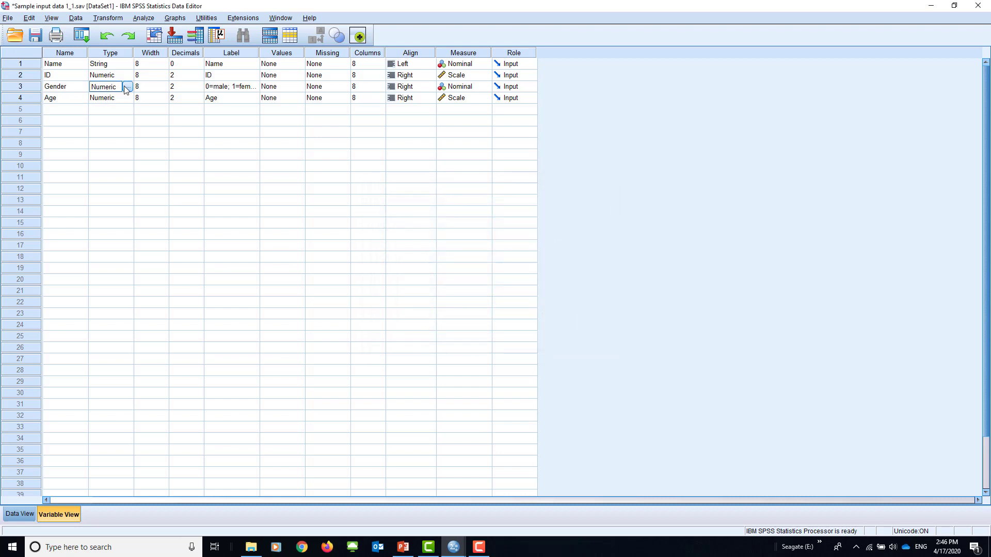
left_click(127, 88)
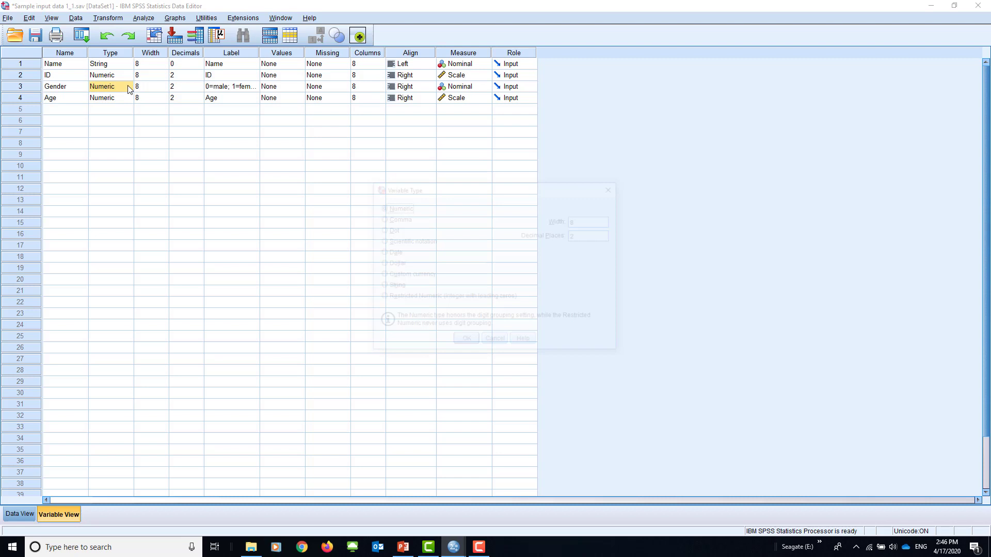
left_click(380, 287)
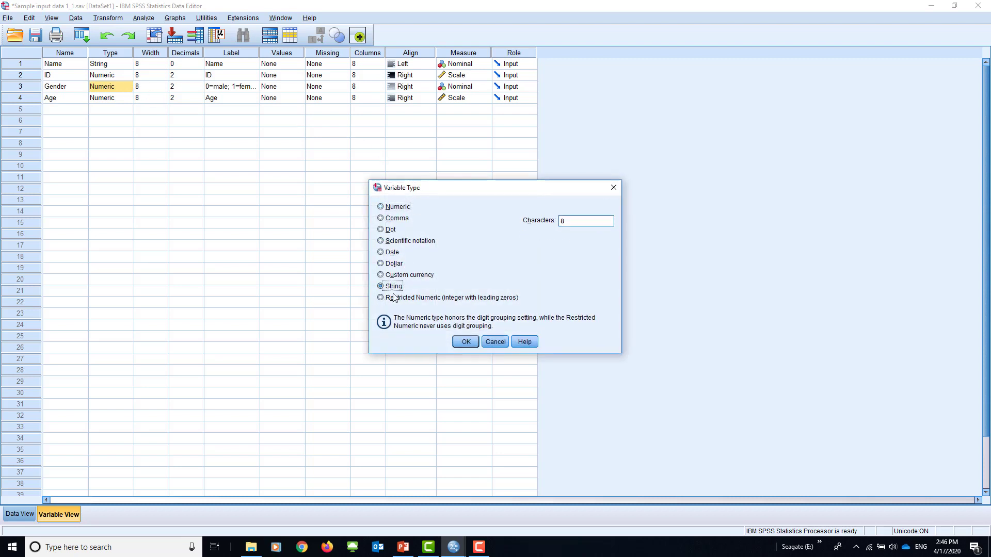
left_click(466, 342)
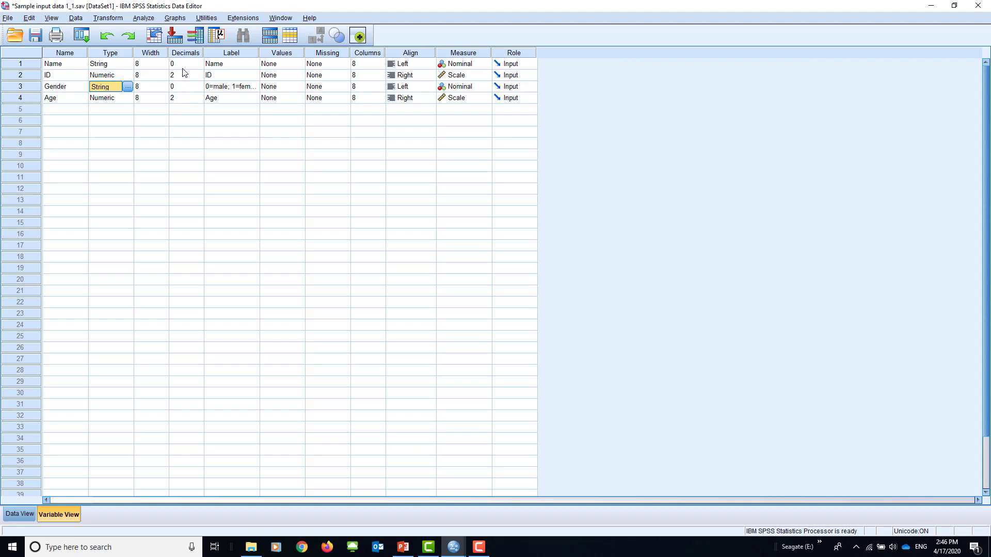
Edit Gender's label text from '0=male; 1=female' to 'male=1, female=2'.
left_click(225, 66)
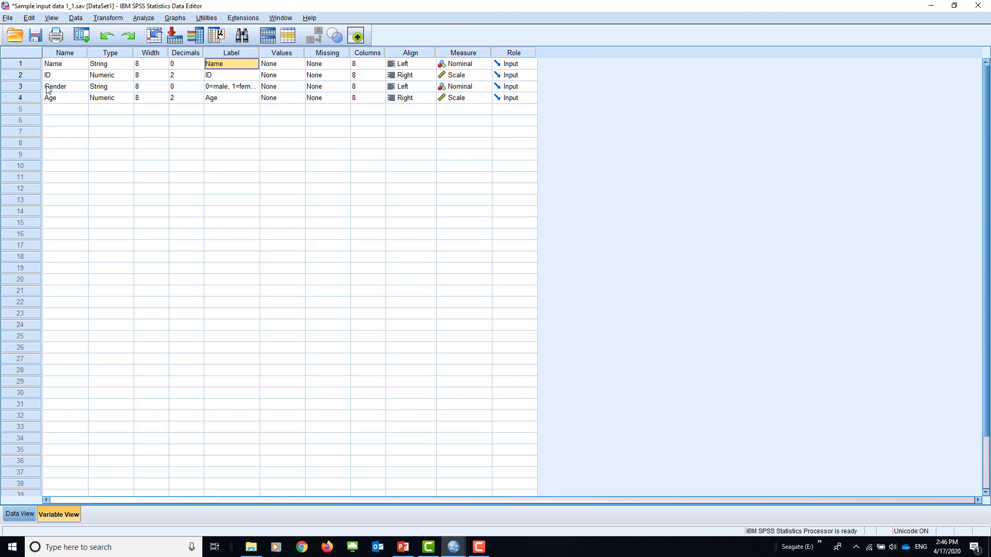
left_click(224, 90)
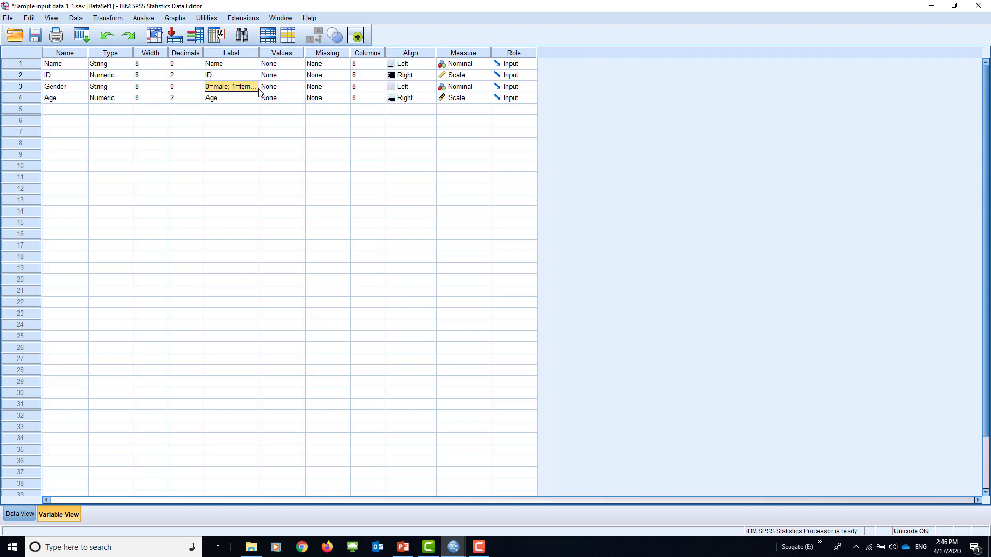
double_click(211, 88)
left_click_drag(213, 86, 198, 87)
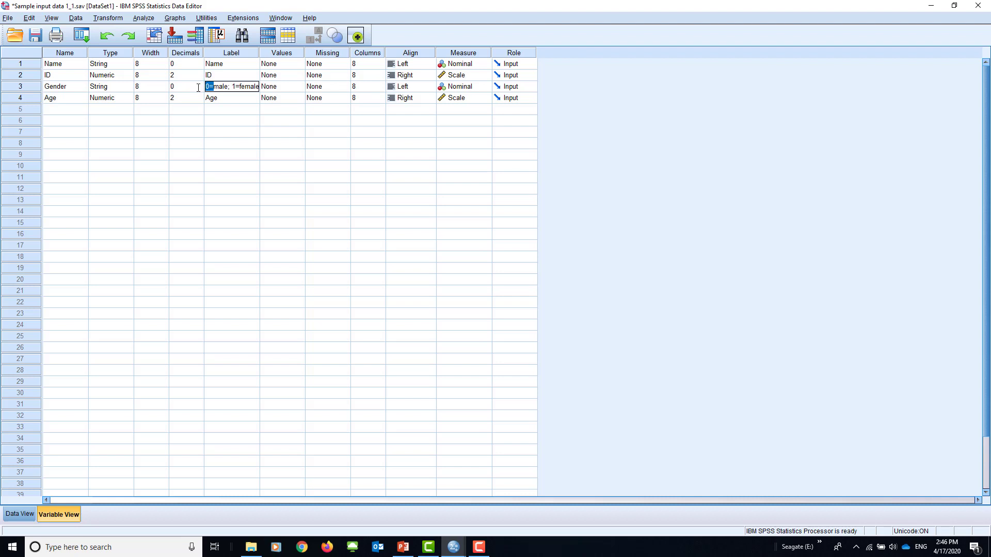
key("BackSpace")
type("=")
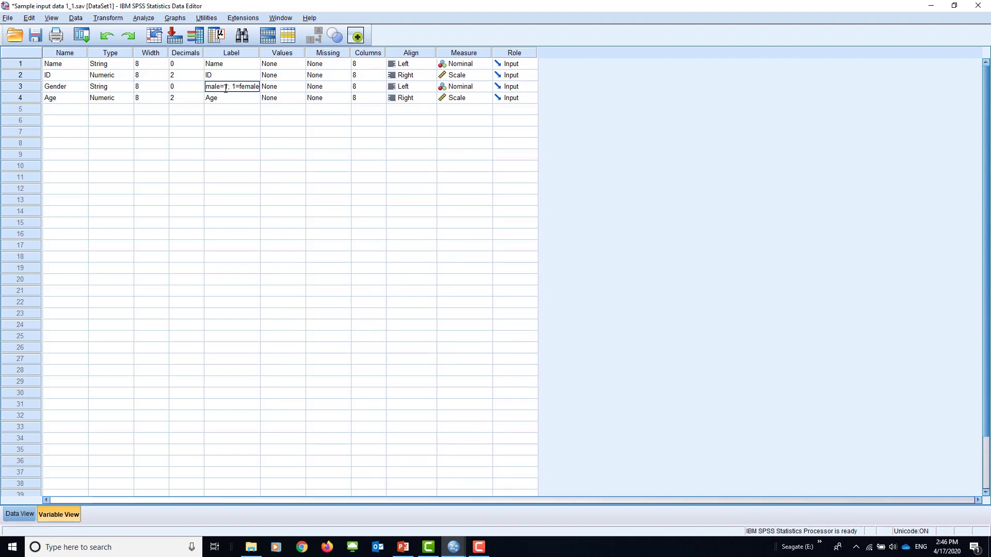
type("1")
key("Delete")
key("Delete")
type("=2")
left_click(225, 110)
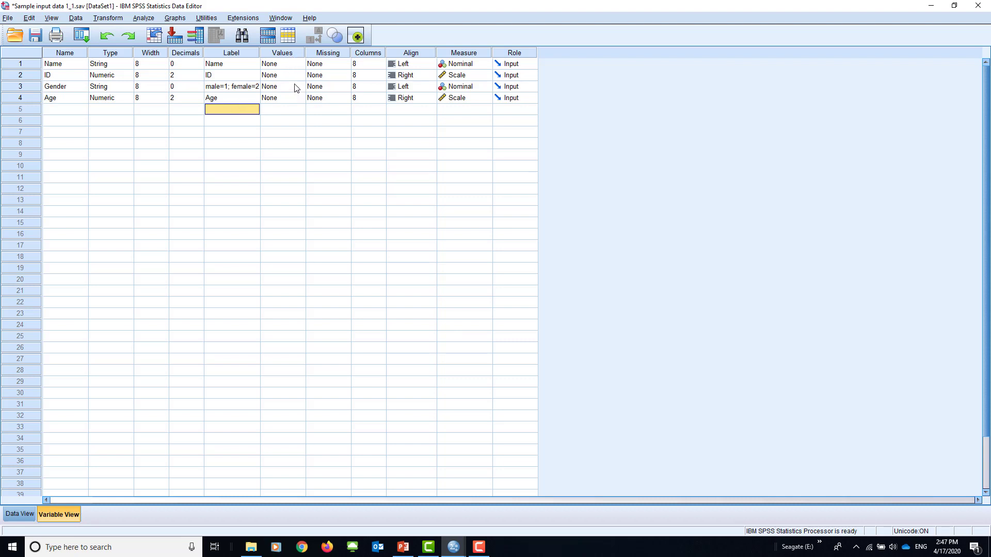
Add Gender value labels 1 = male and 2 = female, then return to Data View.
left_click(296, 88)
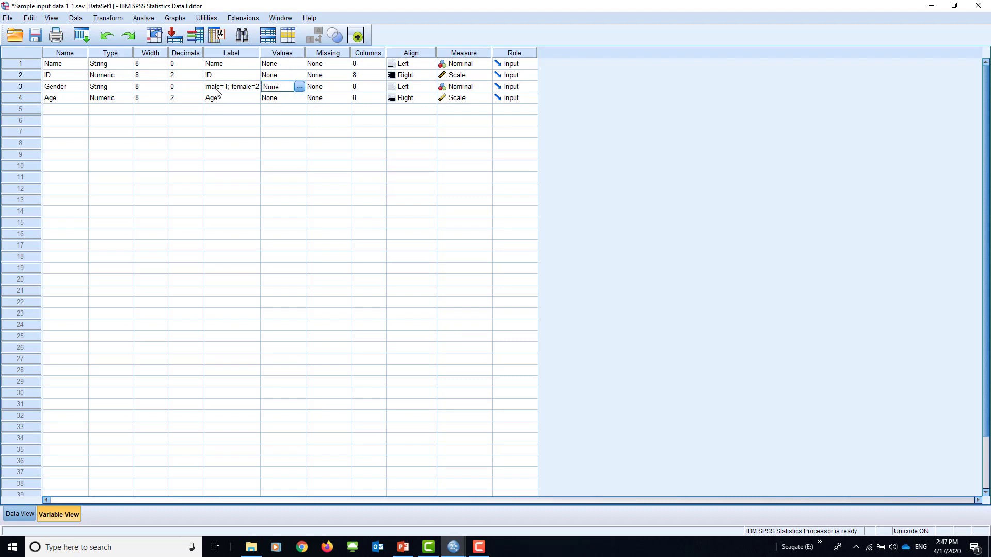
left_click(299, 87)
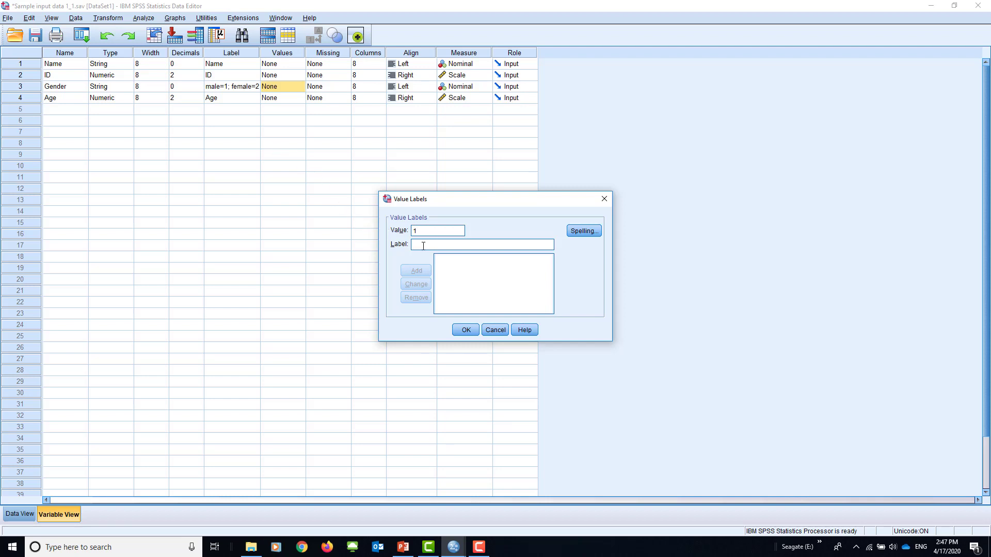
type("male")
left_click(428, 270)
left_click(419, 245)
type("fe")
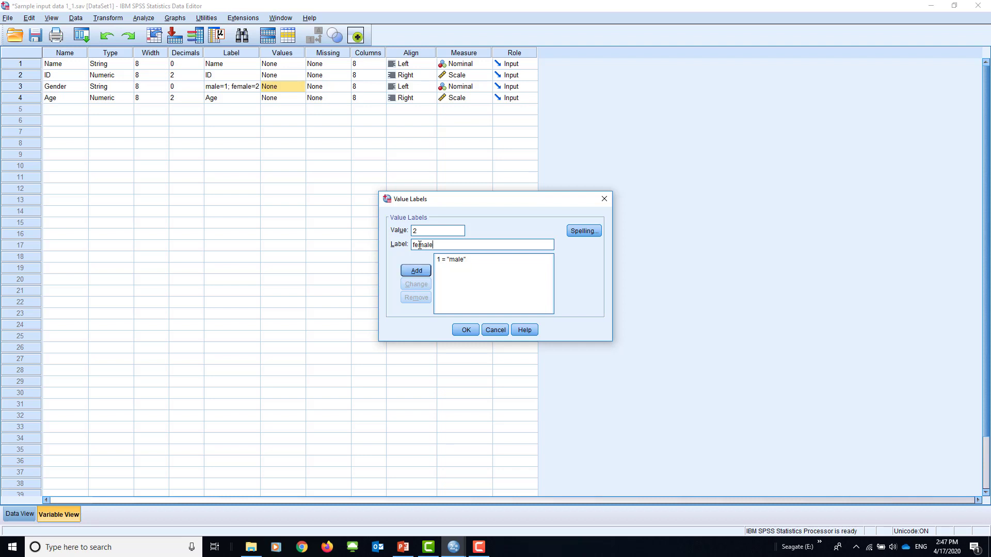
left_click(417, 271)
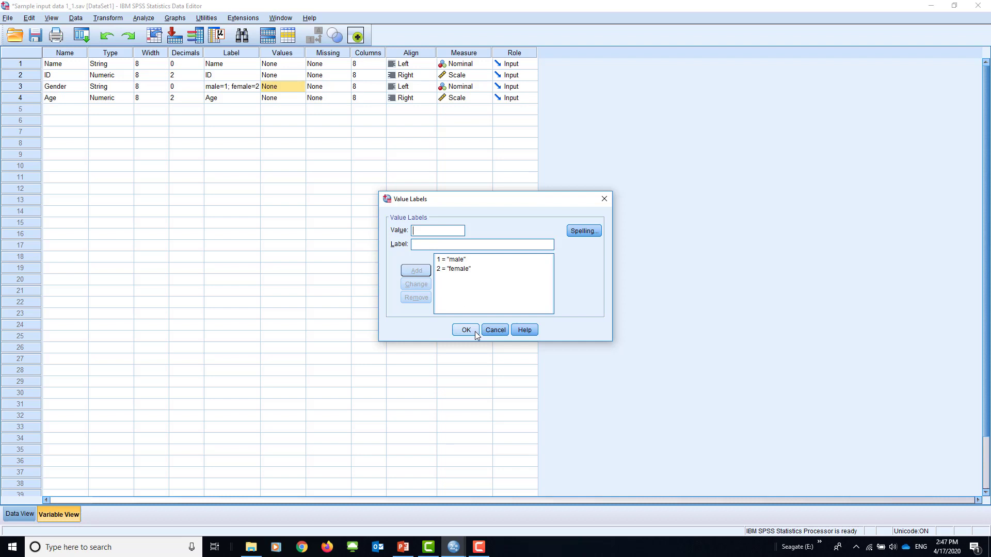
left_click(466, 330)
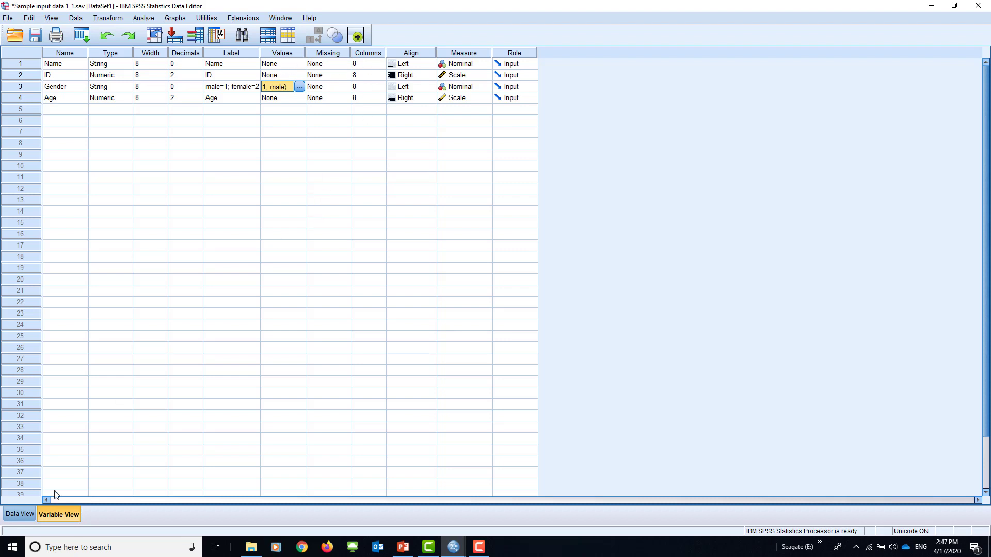
left_click(18, 515)
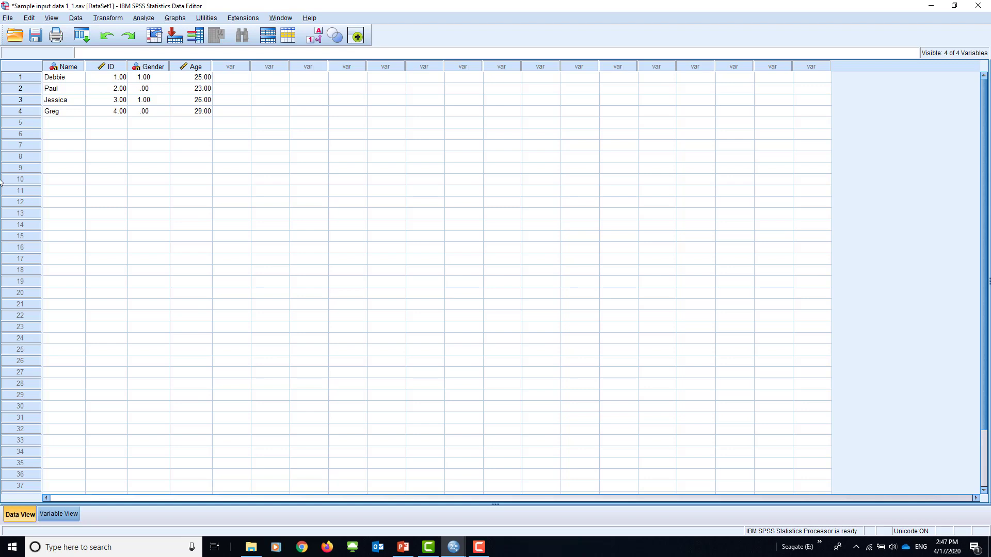
Create a new empty dataset, enter Debbie in row 1, and shrink its window.
left_click(8, 19)
mouse_move(30, 38)
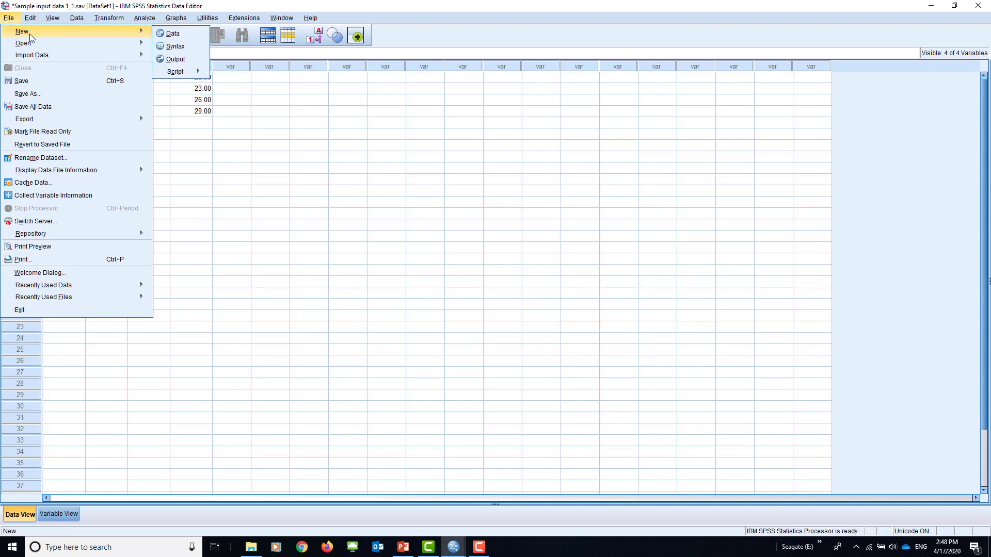
left_click(179, 34)
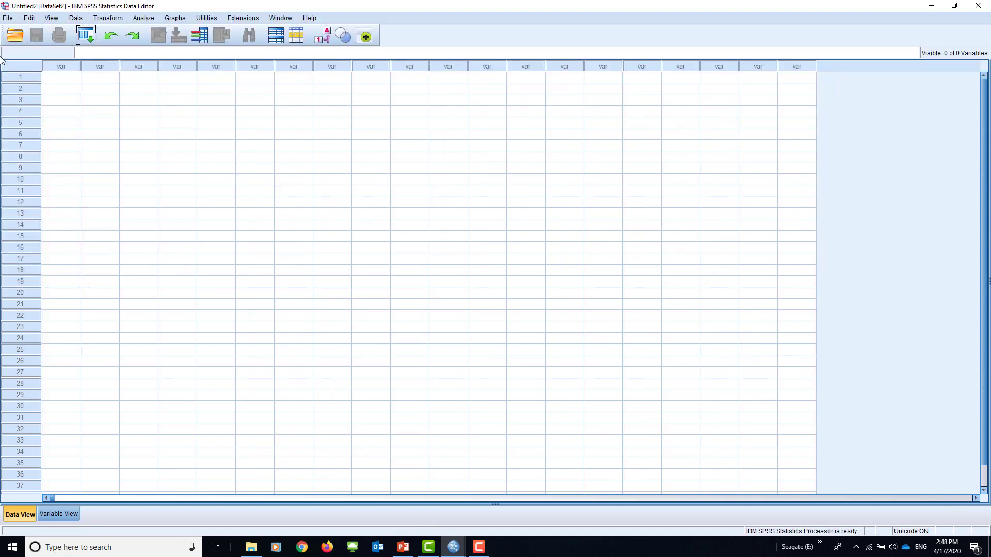
left_click(51, 80)
type("Debbie")
left_click(954, 6)
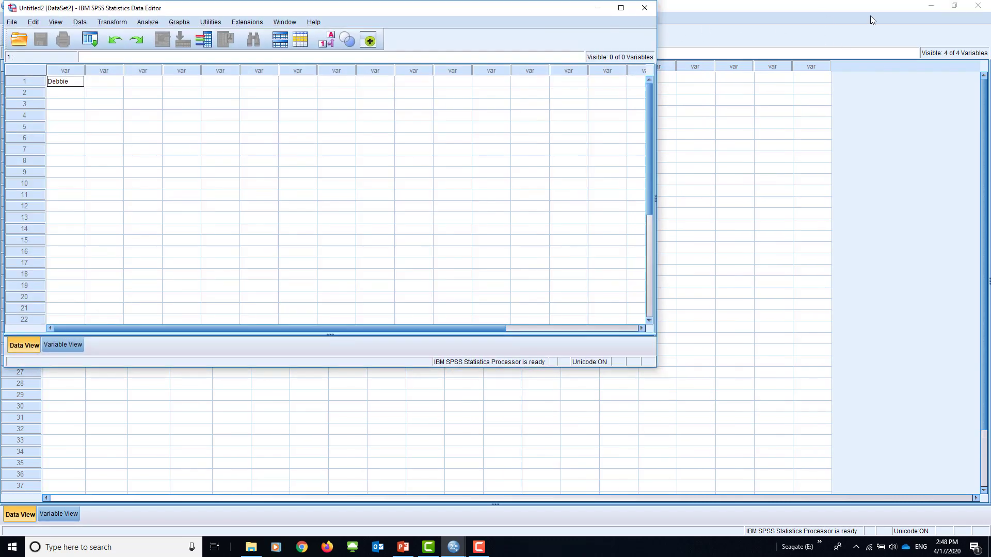
left_click(935, 9)
Minimize the sample data window and move and narrow the new data window to the right.
left_click(932, 8)
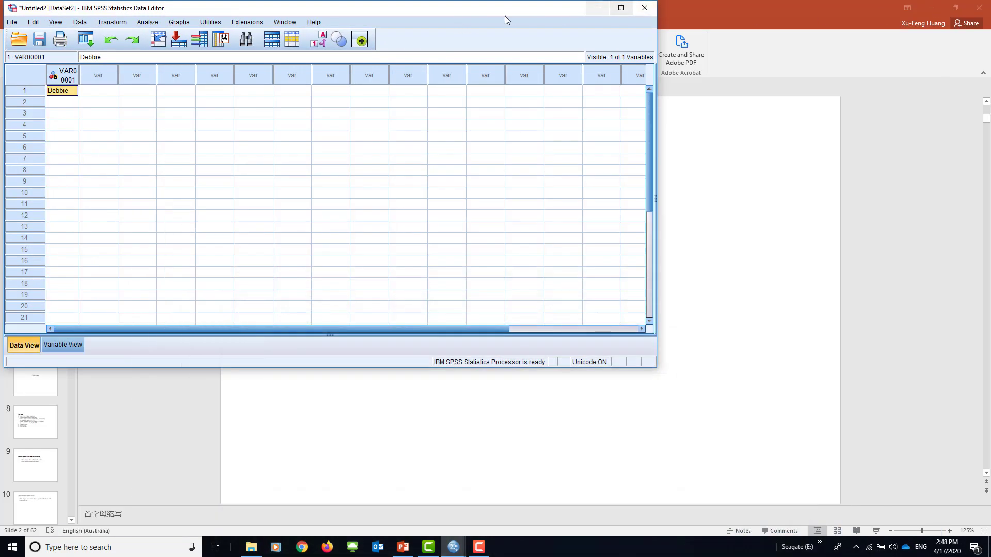
left_click_drag(566, 13, 899, 27)
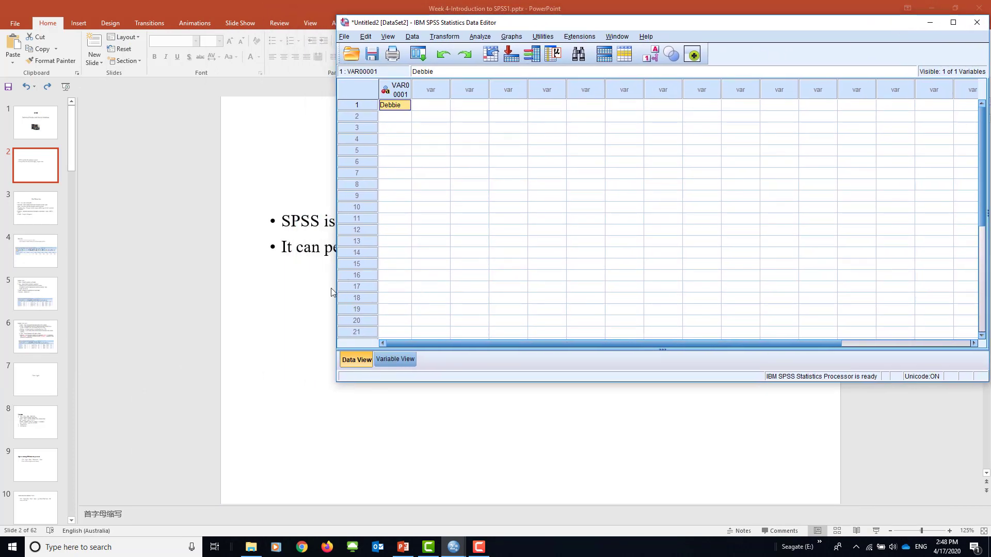
left_click_drag(336, 291, 539, 245)
In PowerPoint, page through slides 4–6 to slide 8 'New data' and restore the window down.
left_click(39, 221)
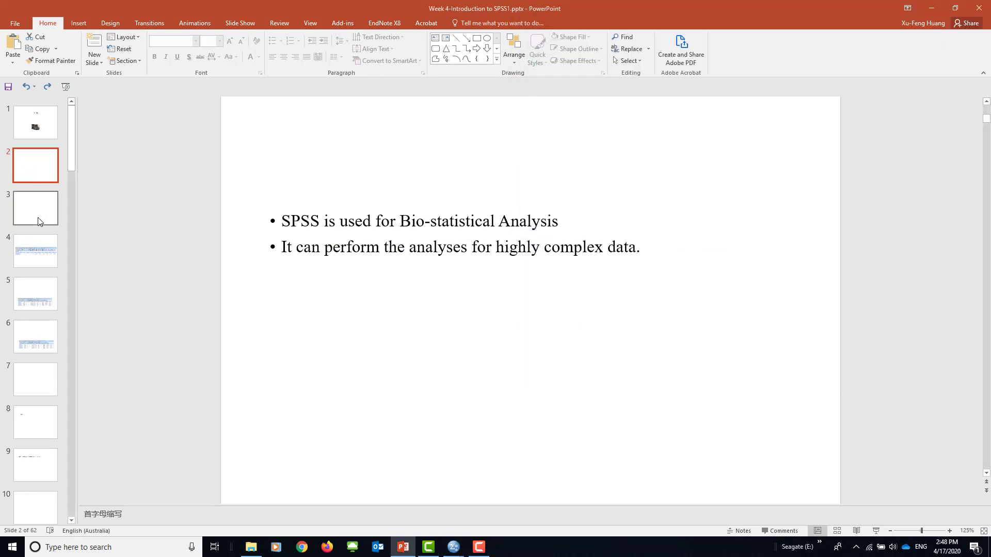
left_click(43, 262)
left_click(35, 294)
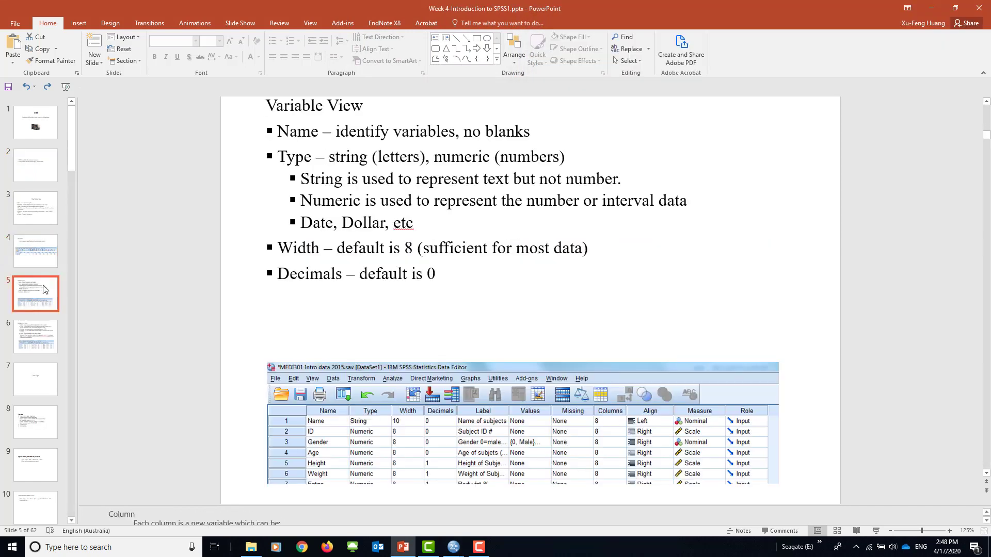
left_click(33, 332)
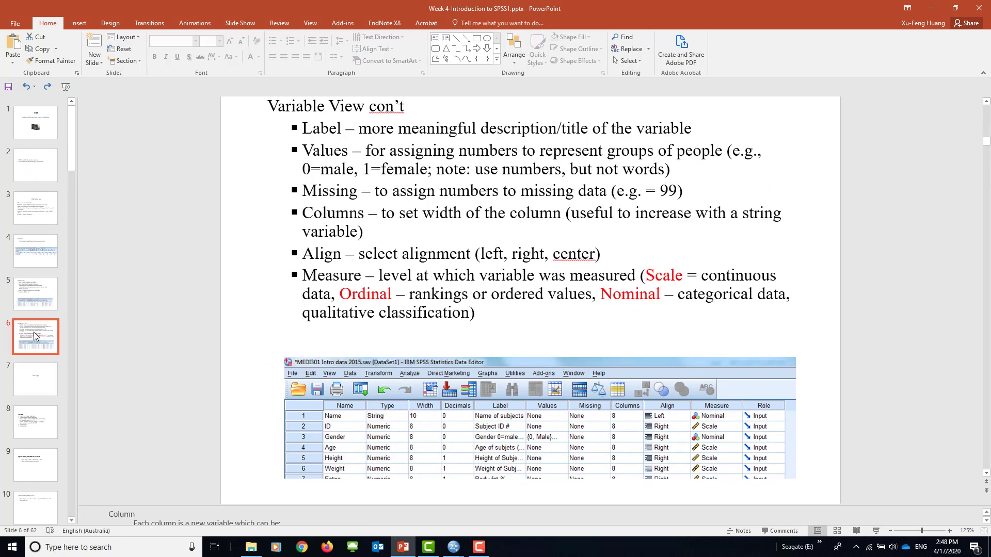
left_click(32, 428)
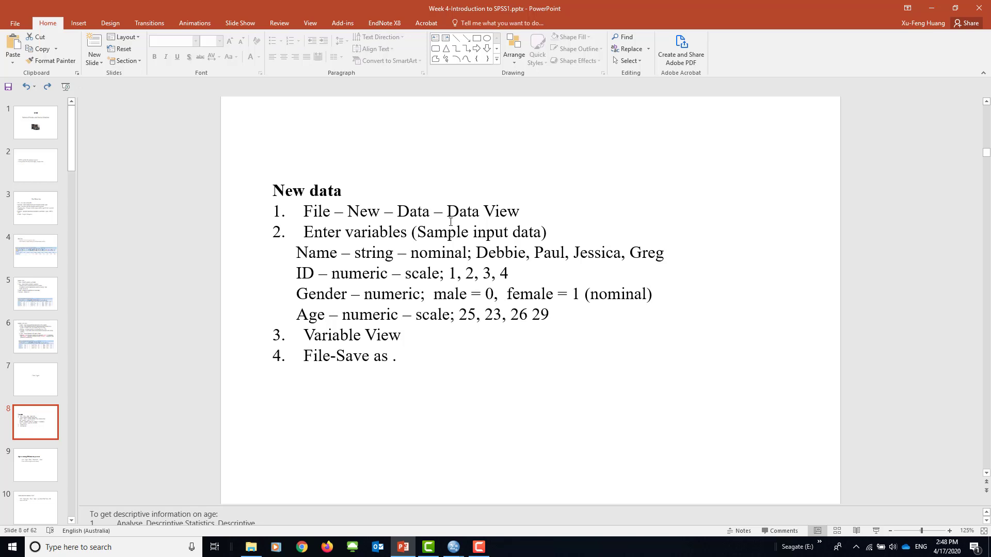
left_click(955, 8)
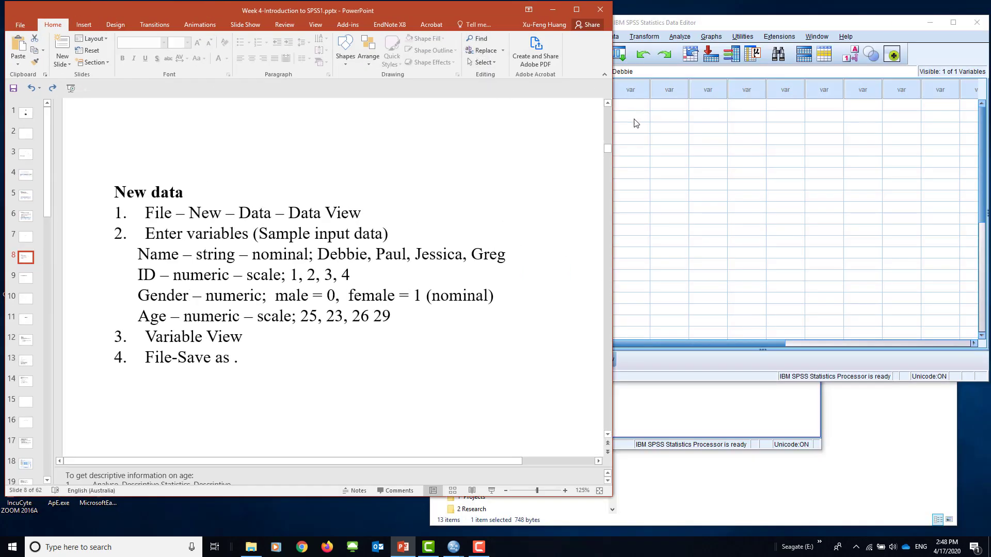
Enter Paul, Jessica and Greg into rows 2–4 of VAR00001 beside the narrowed presentation.
scroll(582, 128, "up", 1)
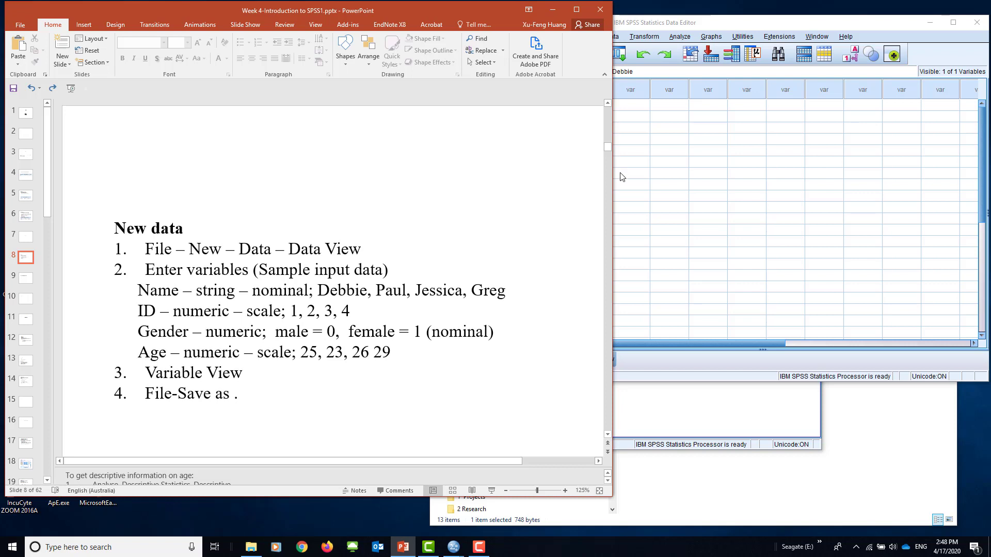
left_click_drag(611, 178, 521, 184)
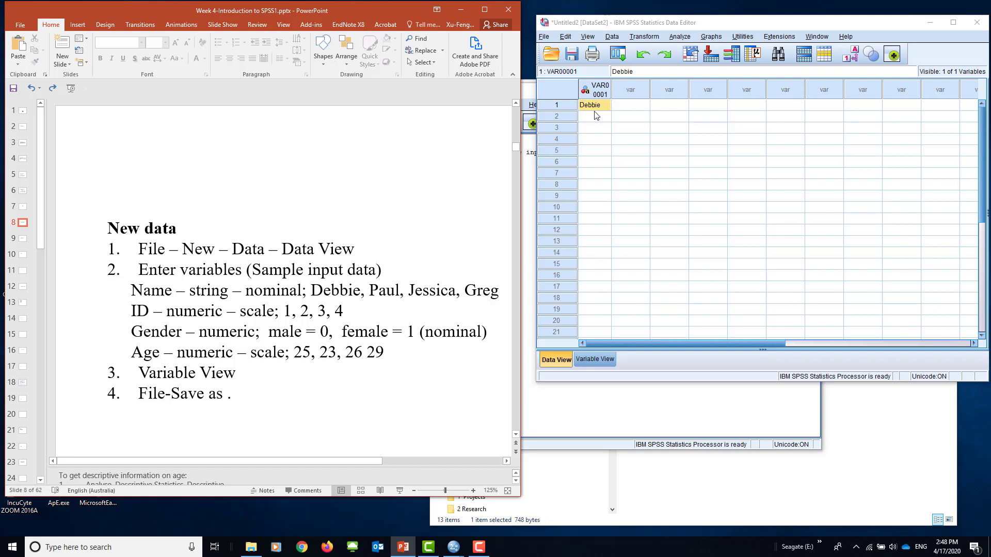
left_click(555, 364)
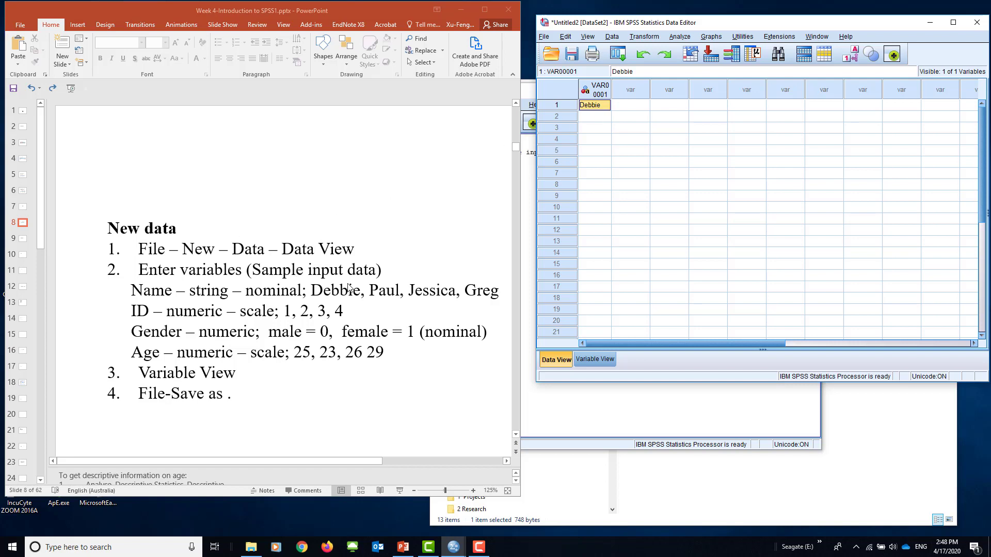
left_click(586, 118)
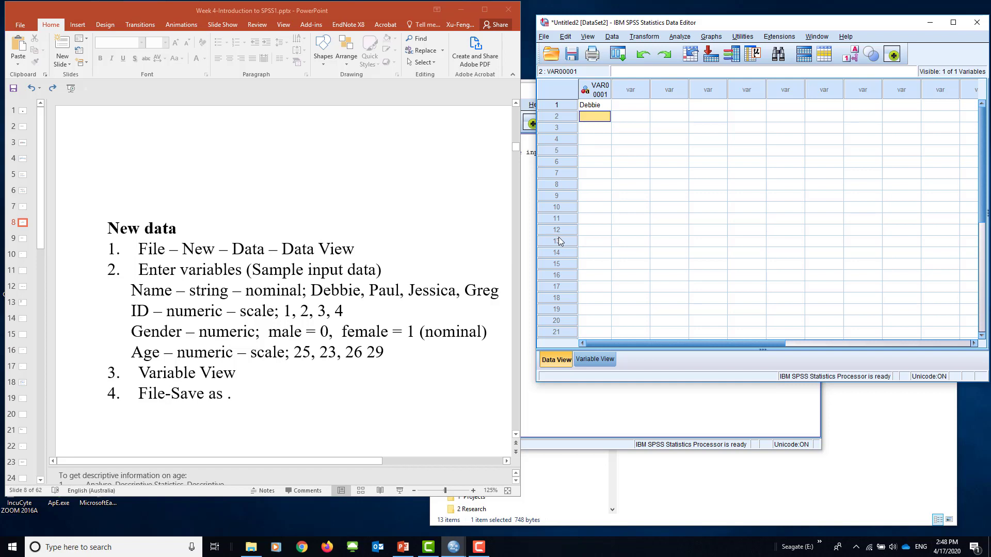
type("Paul")
left_click(604, 128)
type("Jessic")
left_click(596, 144)
type("Greg")
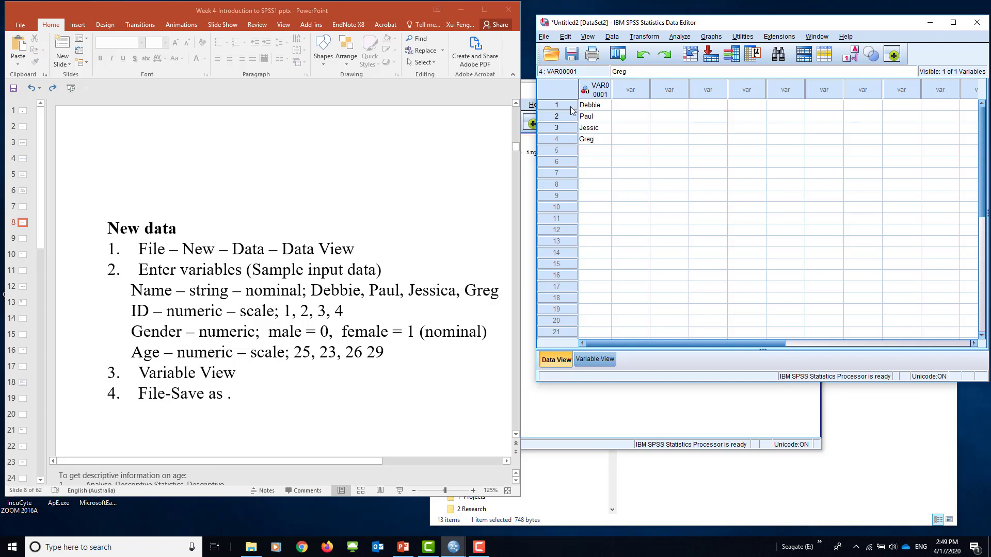
left_click(636, 105)
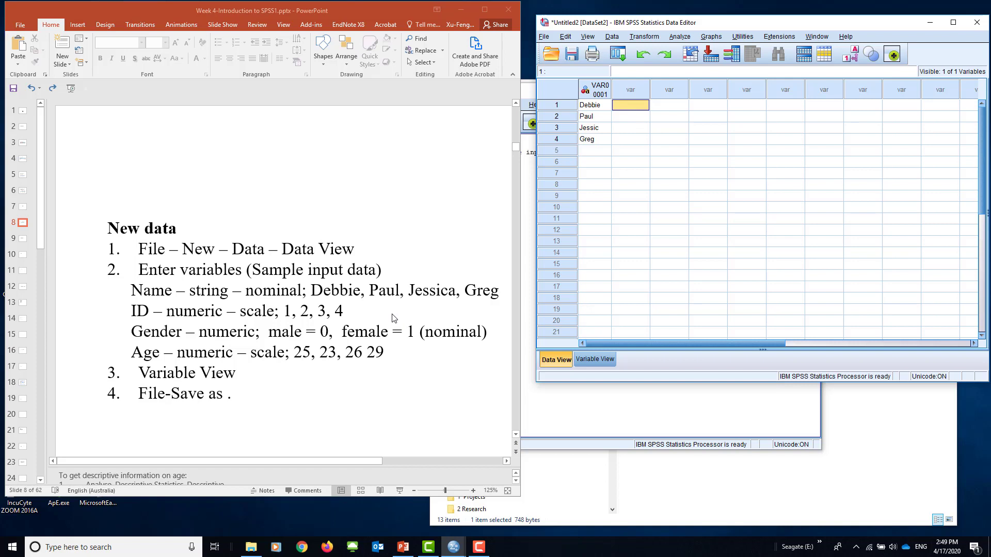
Type the IDs 1, 2, 3 and 4 into rows 1–4 of the new VAR00002 column.
type("1")
left_click(621, 119)
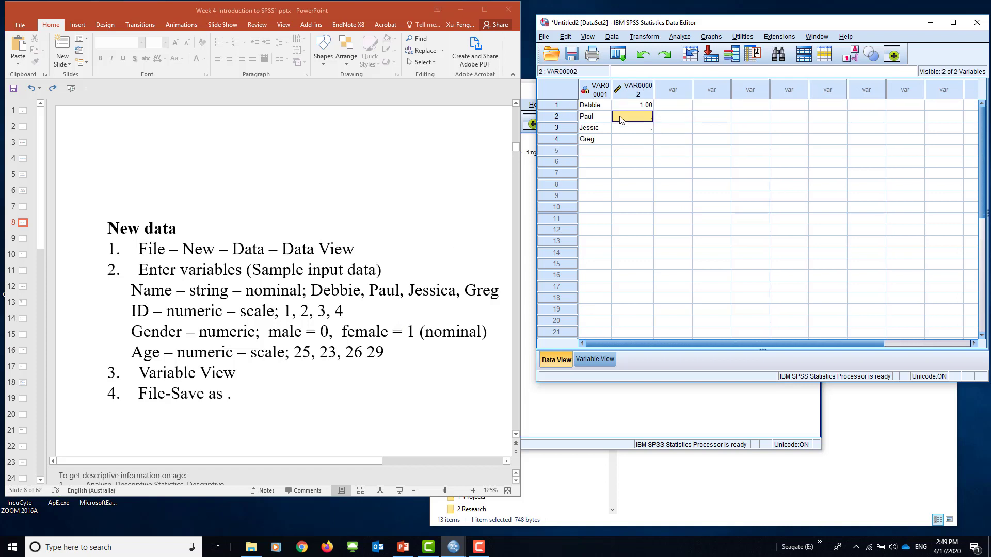
type("2")
left_click(619, 131)
type("3")
left_click(630, 140)
type("4")
left_click(682, 107)
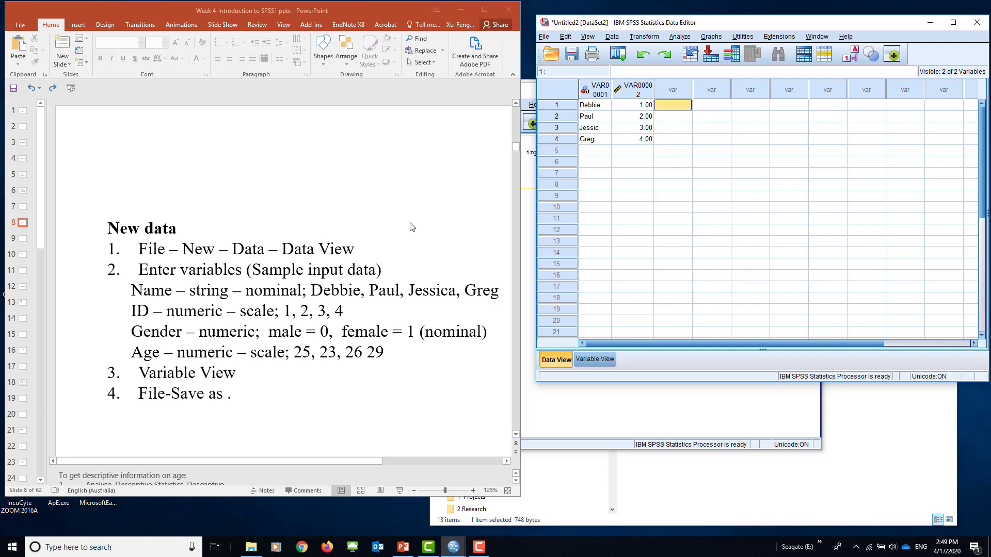
Correct the gender codes on the lecture slide, setting male to 1 and fixing the female code.
left_click(314, 337)
double_click(325, 332)
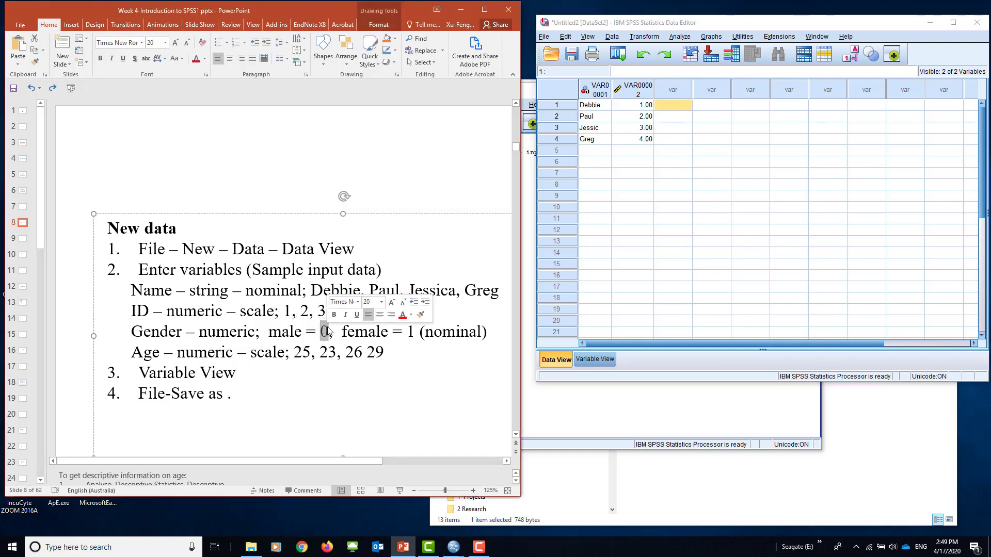
type("1")
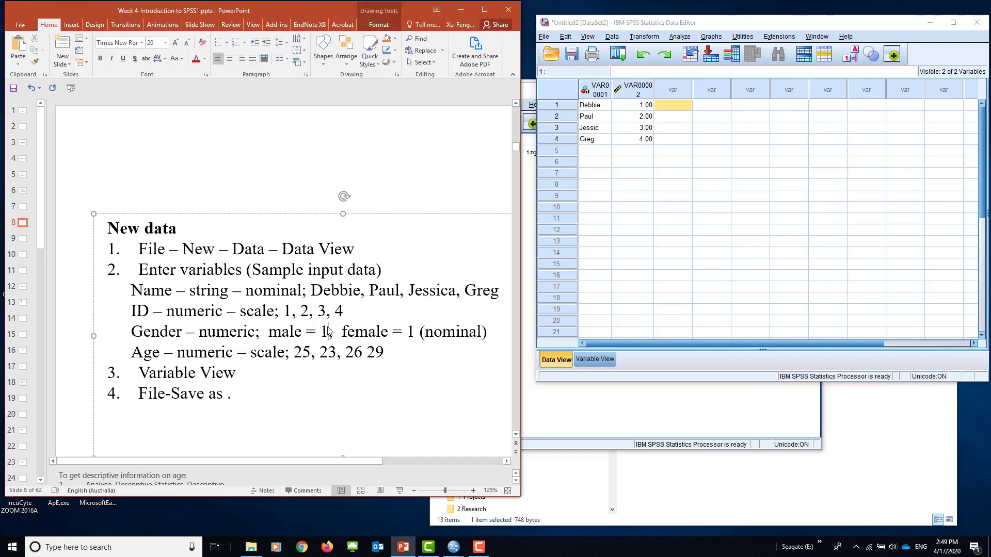
double_click(411, 332)
type("2")
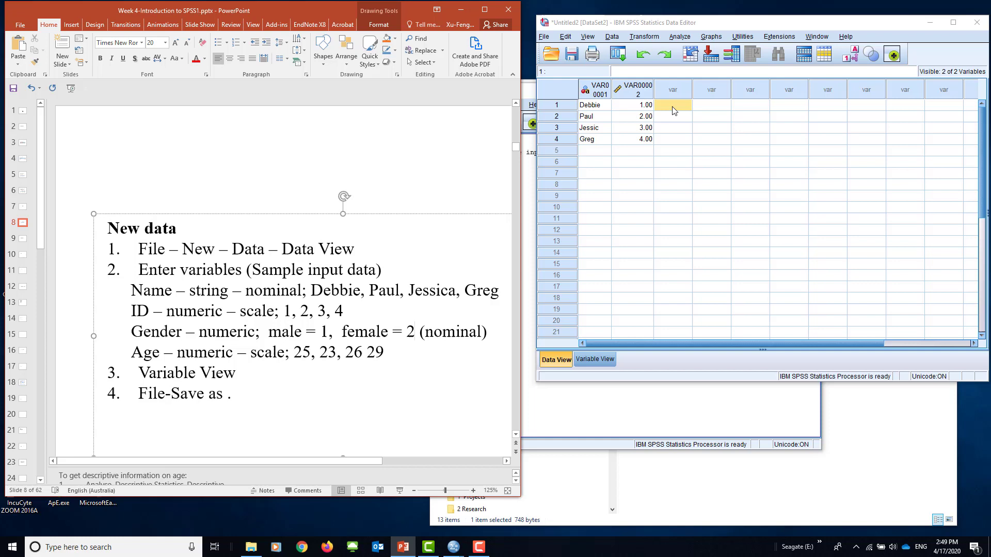
type("2")
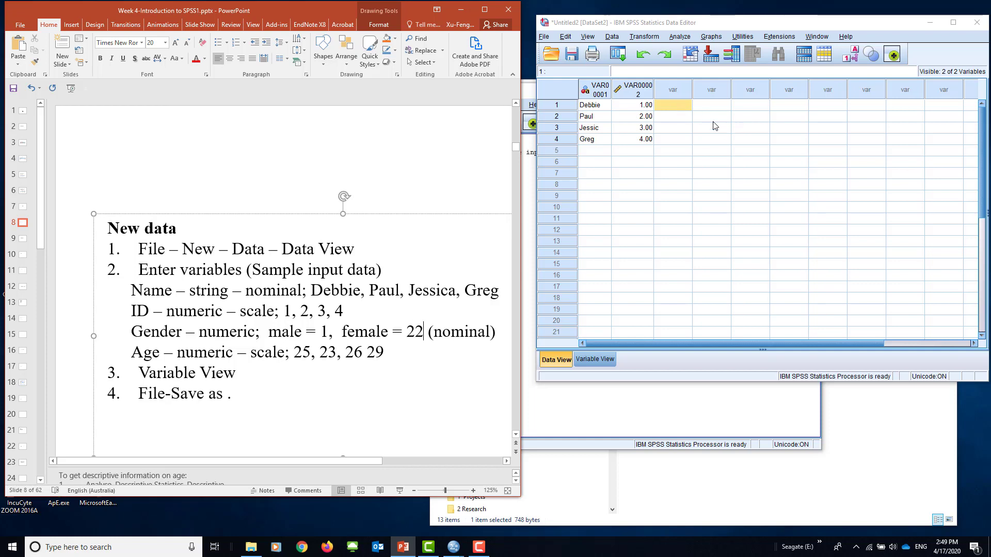
Enter the gender codes 2, 1, 2, 1 down the third data column.
left_click(669, 106)
type("2")
left_click(665, 118)
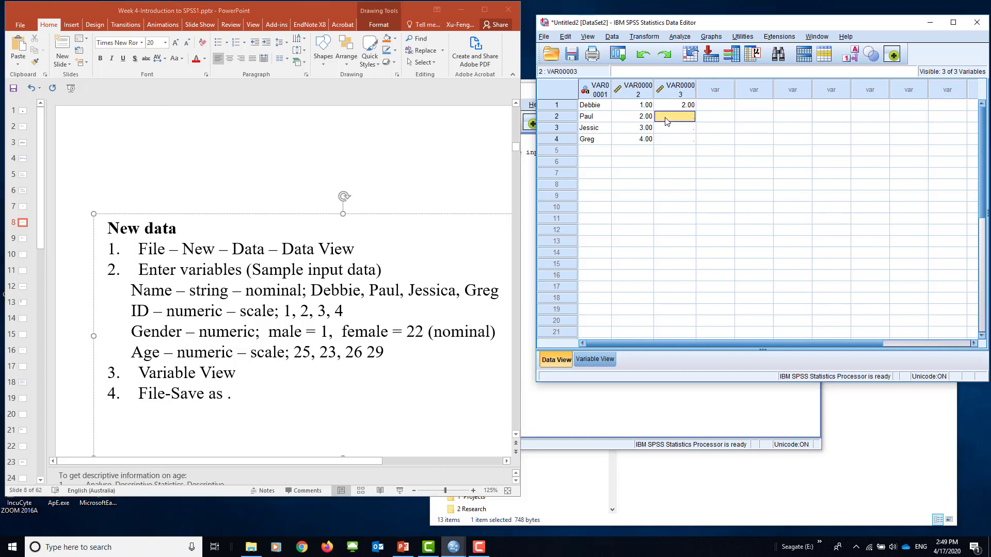
type("1")
left_click(678, 129)
type("2")
left_click(682, 143)
type("1")
Enter the ages 25, 23, 26, 29 down the fourth data column.
left_click(716, 106)
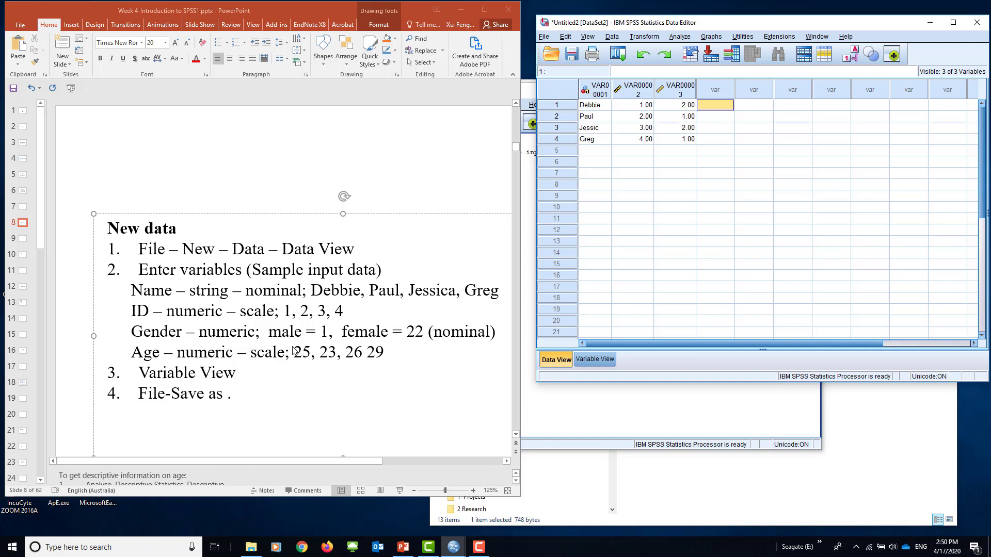
type("25")
left_click(715, 118)
type("23")
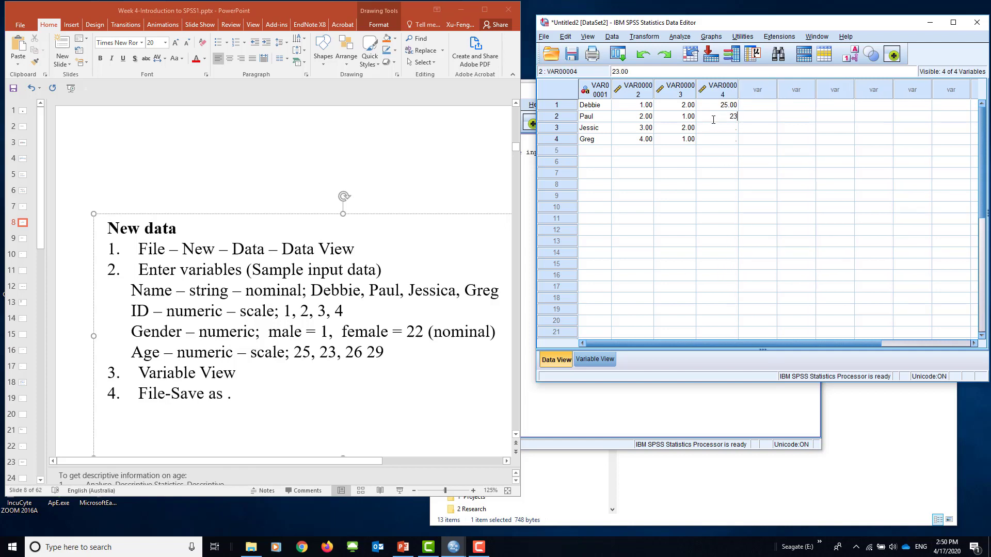
key("Return")
type("26")
key("Return")
type("29")
left_click(723, 173)
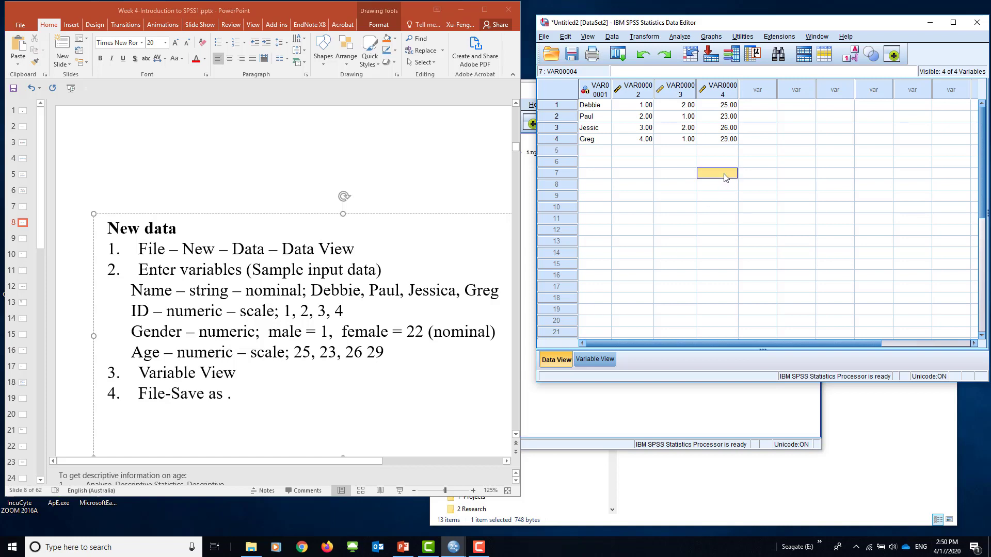
Rename the four variables Name, ID, Gender and Age in Variable View.
left_click(589, 360)
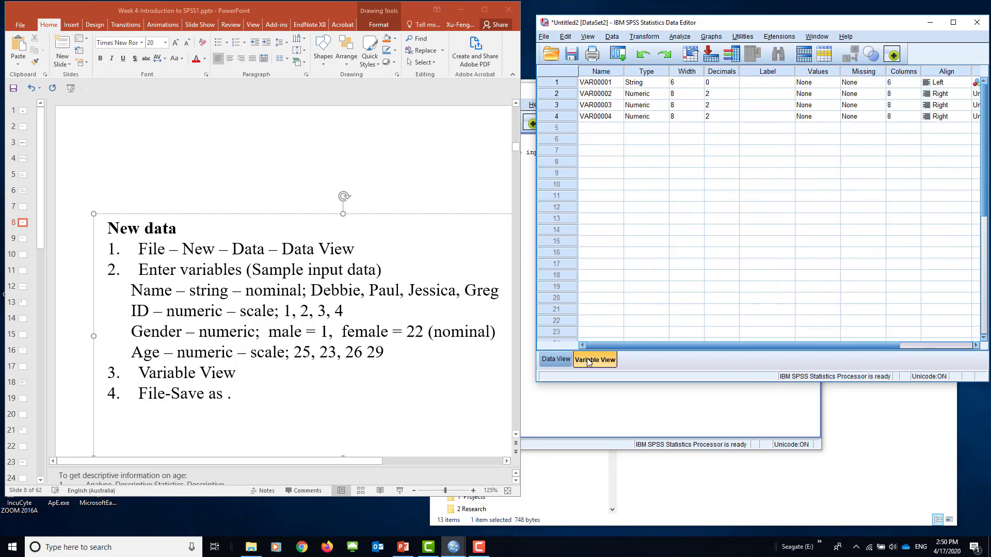
left_click(602, 84)
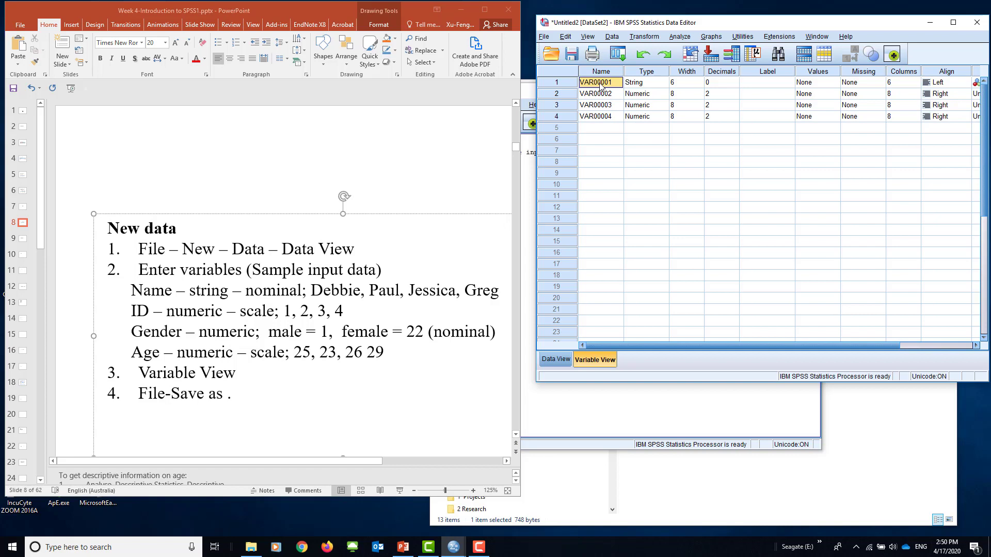
type("Name")
left_click(601, 94)
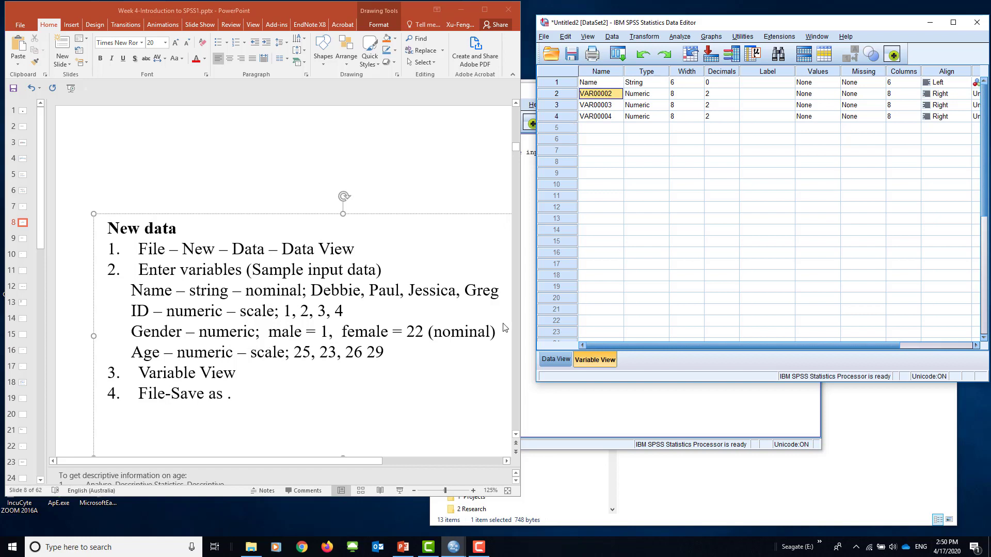
left_click(556, 359)
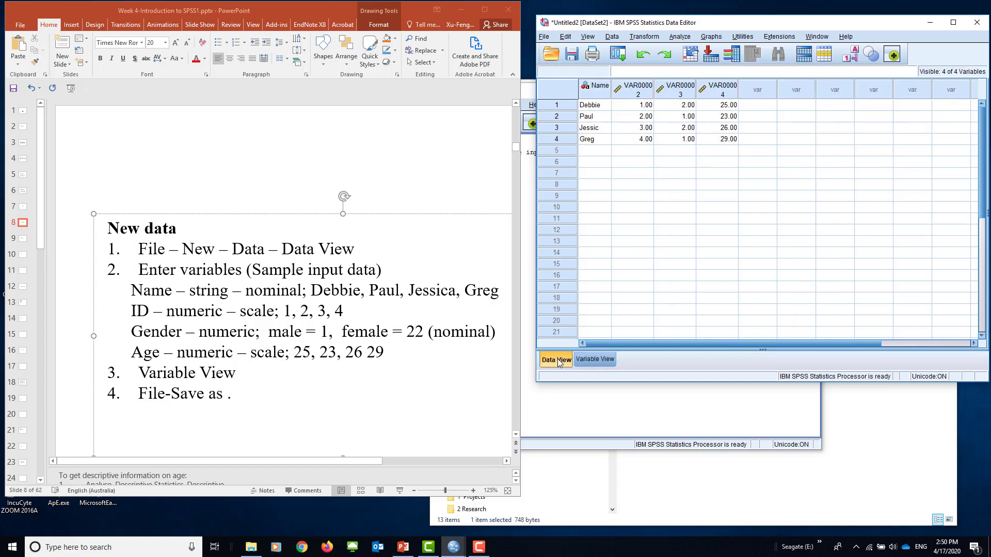
left_click(595, 359)
key("BackSpace")
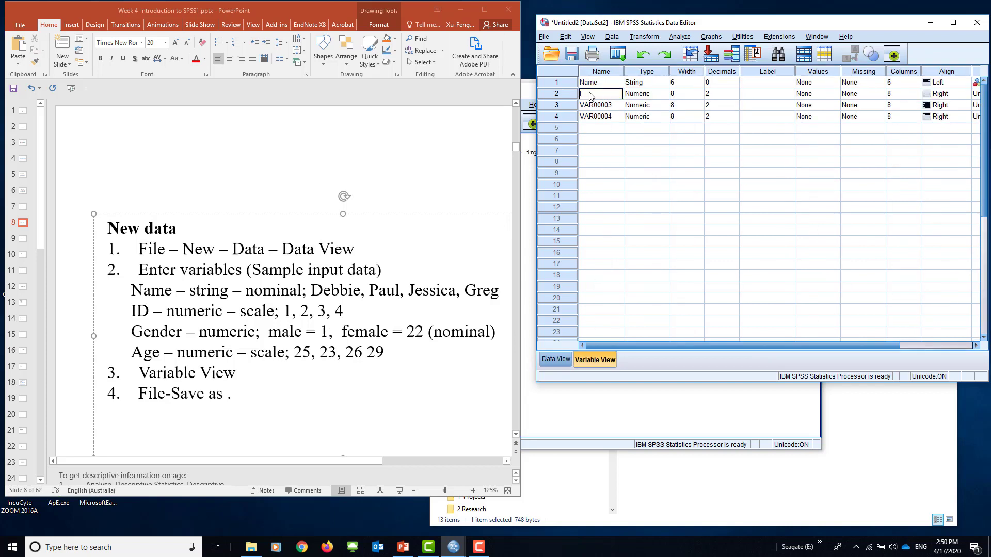
type("ID")
left_click(607, 106)
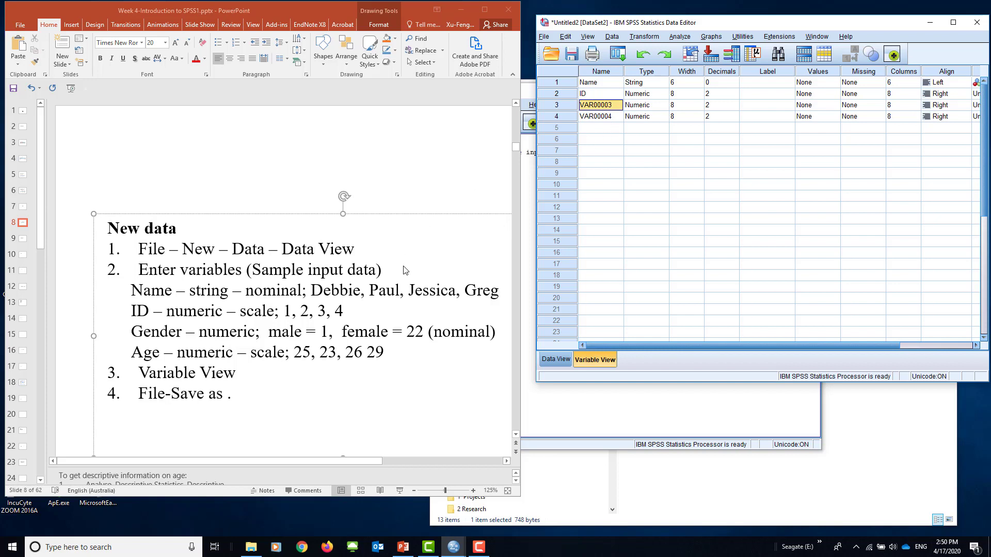
type("Gender")
left_click(606, 118)
type("Age")
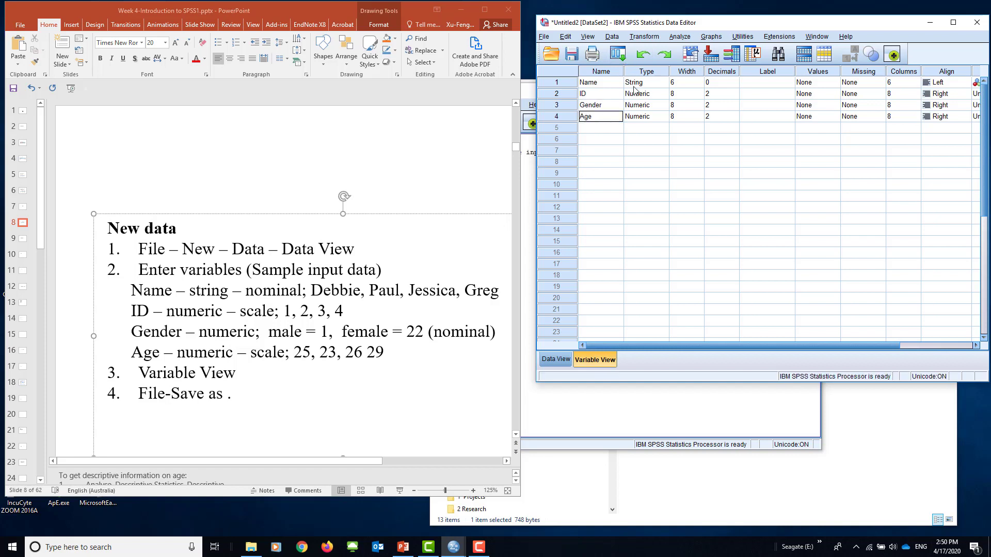
Change Gender's variable type to String.
left_click(647, 105)
left_click(662, 105)
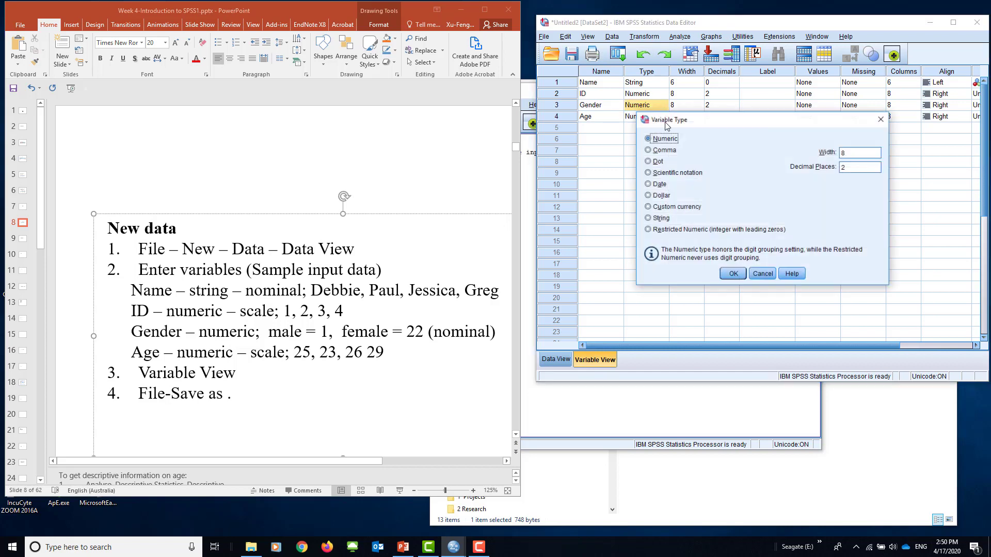
left_click(649, 218)
left_click(733, 273)
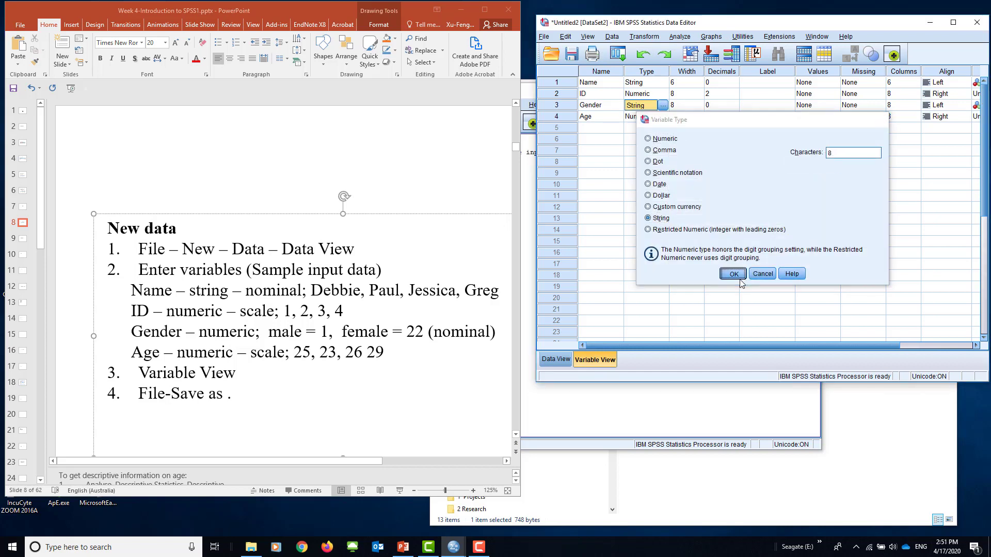
Label the variables: name, ID, and descriptive labels for Gender and Age.
left_click(767, 84)
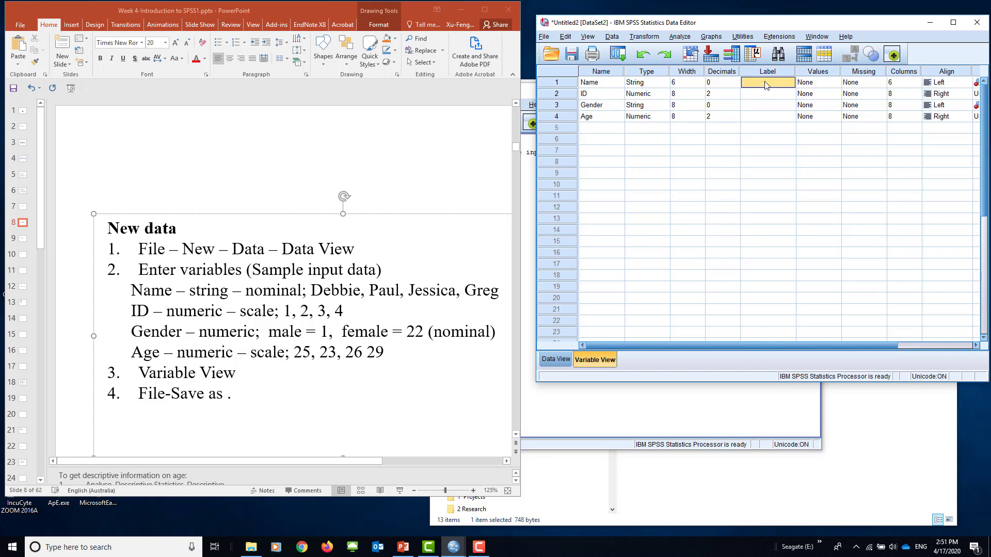
type("name")
left_click(764, 97)
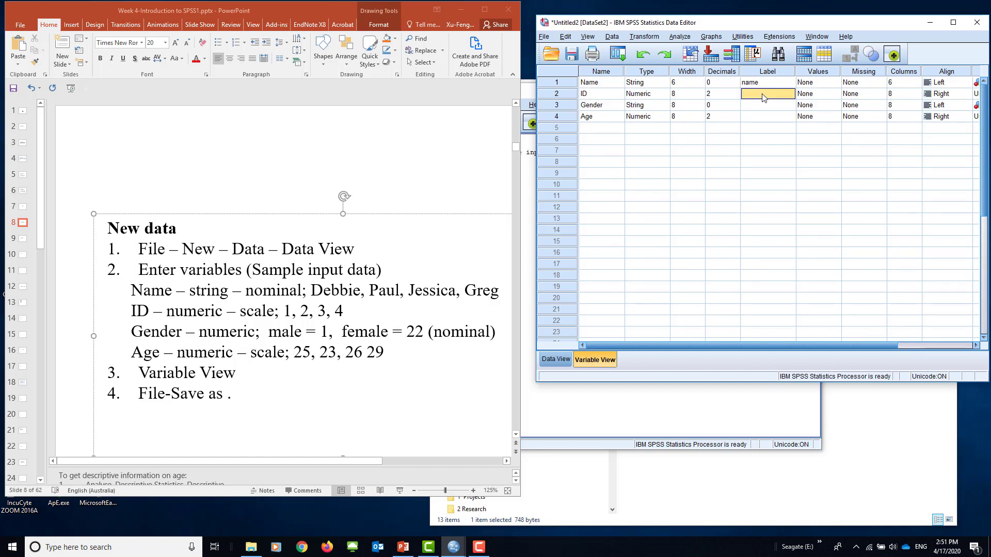
left_click(764, 98)
type("ID")
left_click(745, 106)
type("male=1, female-2")
left_click(767, 118)
type("age")
Define Gender value labels 1 = male and 2 = female.
left_click(825, 106)
left_click(835, 106)
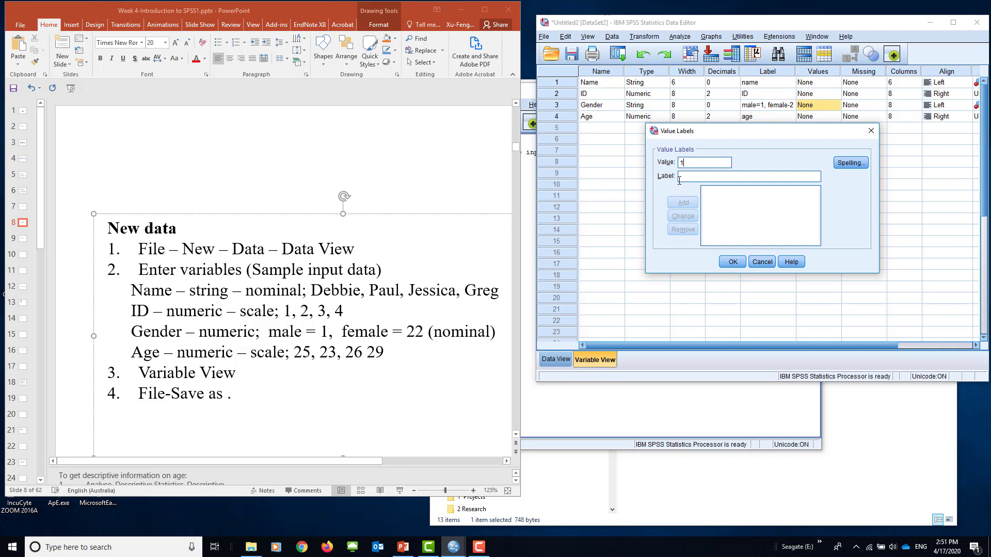
type("male")
left_click(682, 202)
left_click(692, 165)
type("2")
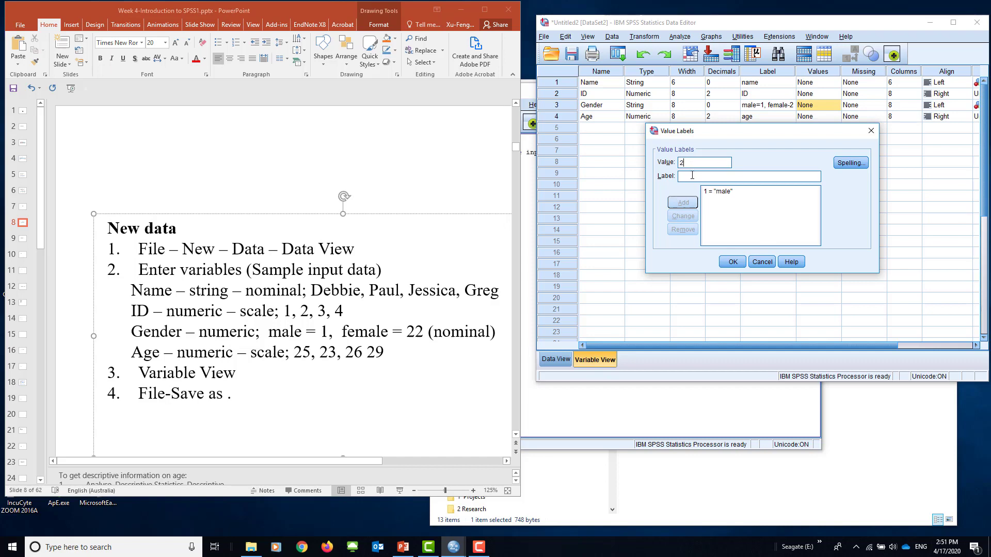
left_click(692, 175)
type("fe")
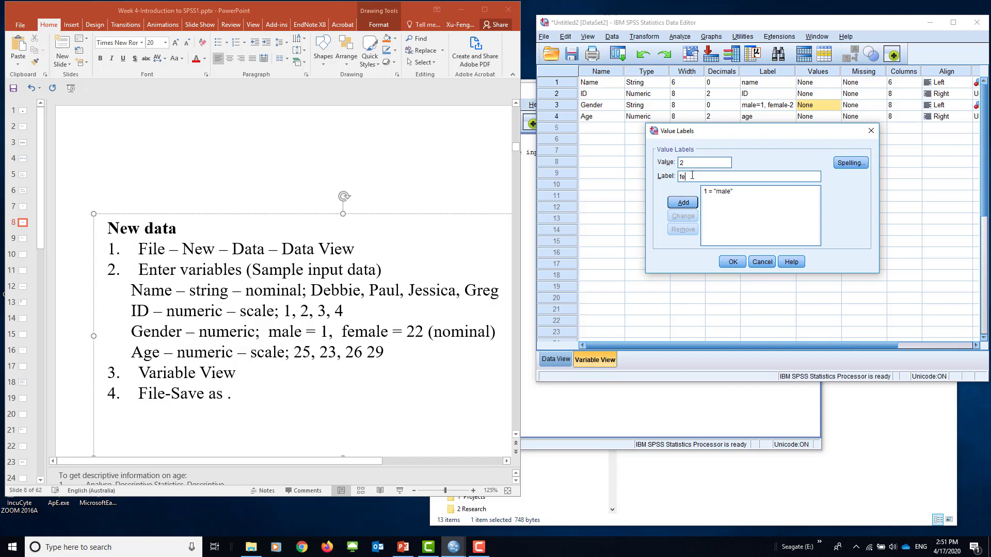
type("male")
left_click(694, 204)
left_click(733, 262)
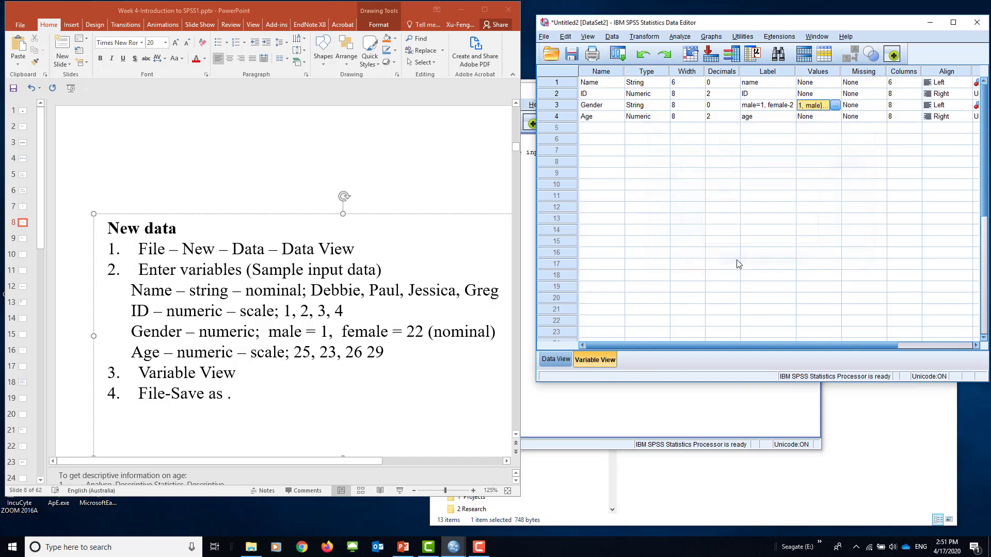
Return to Data View and bring up slide 9 on opening saved data.
left_click(551, 363)
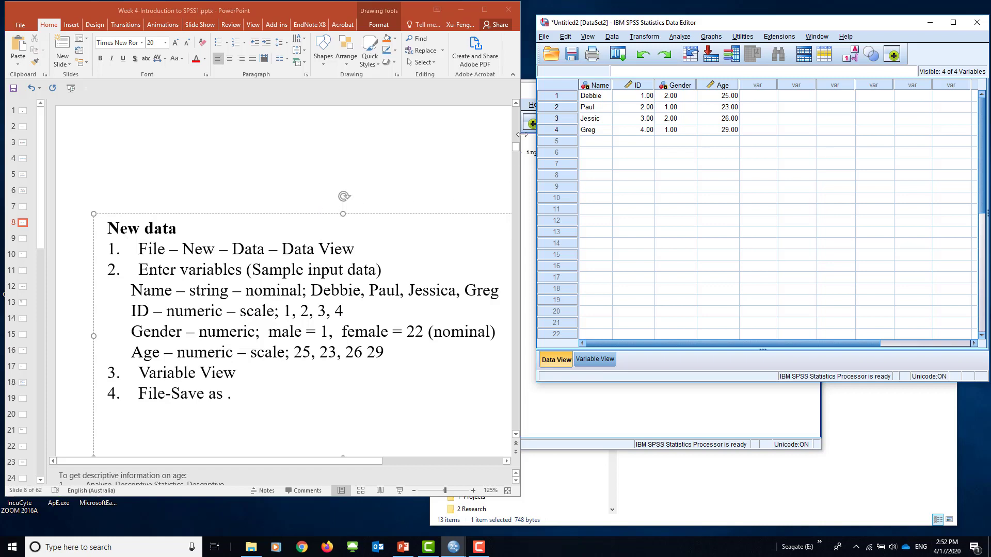
key("alt+Tab")
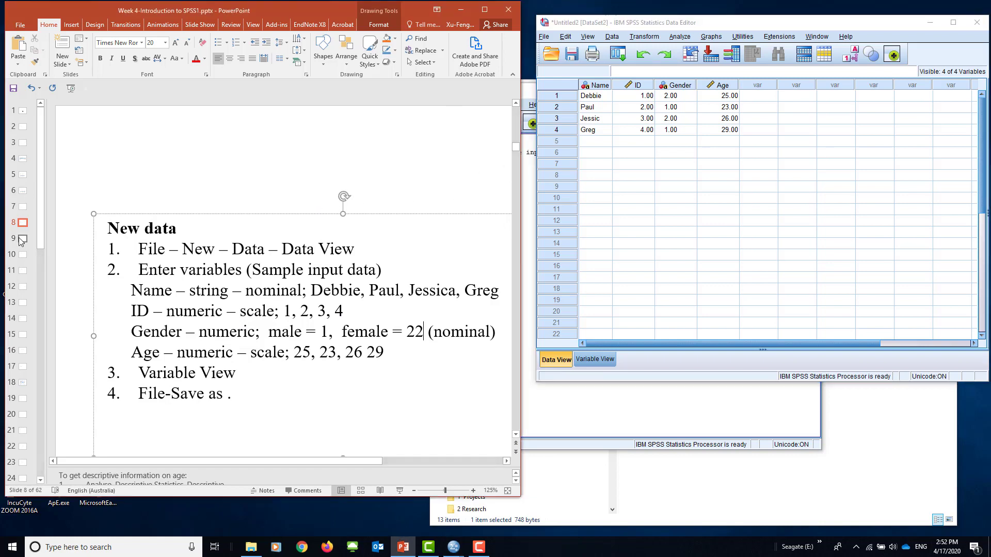
left_click(22, 240)
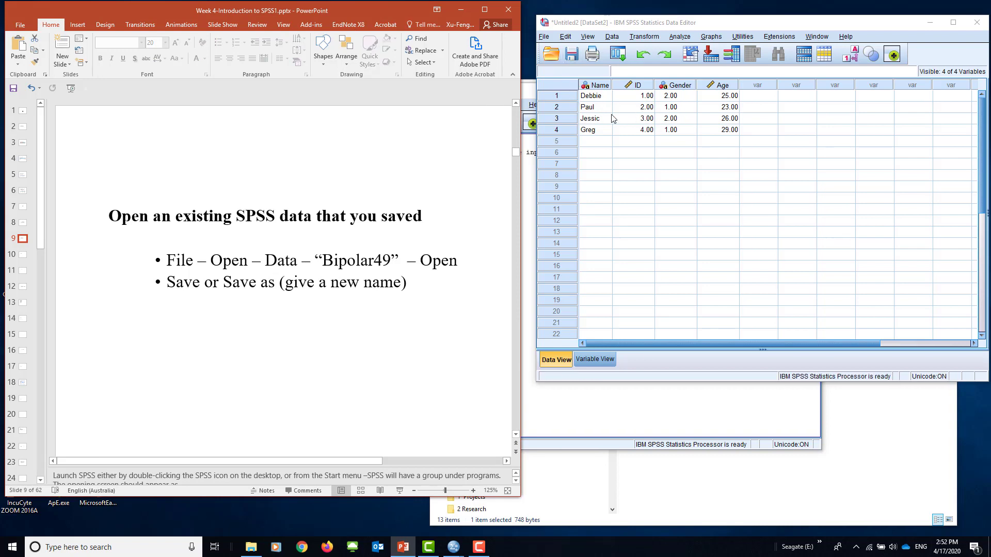
Open Sample input data 1_1.sav in a new window and reposition the Untitled3 window.
left_click(544, 35)
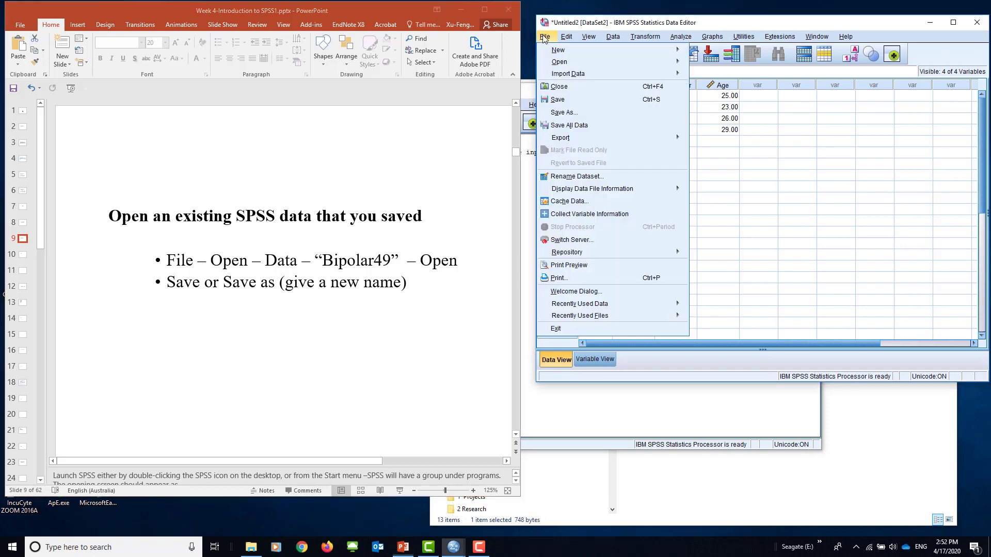
mouse_move(566, 63)
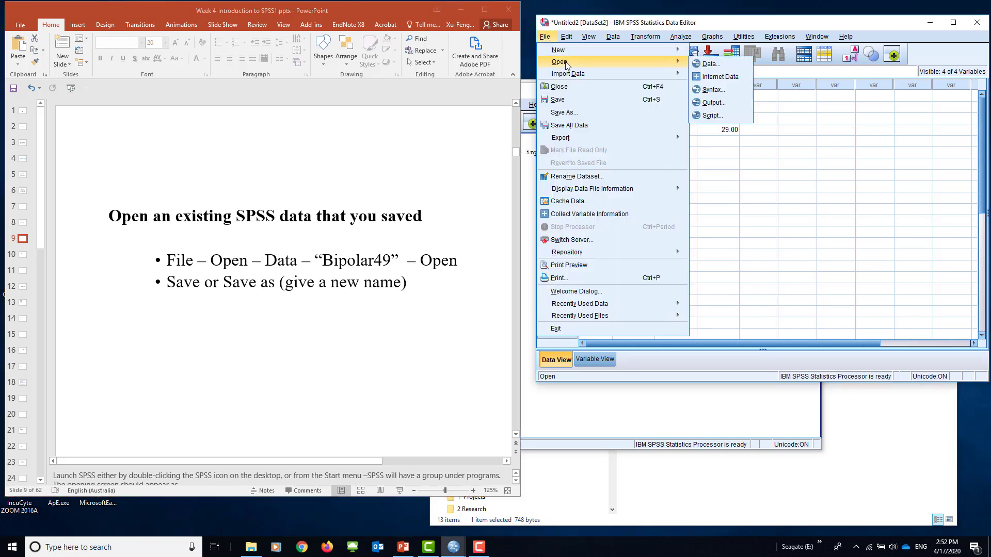
left_click(716, 64)
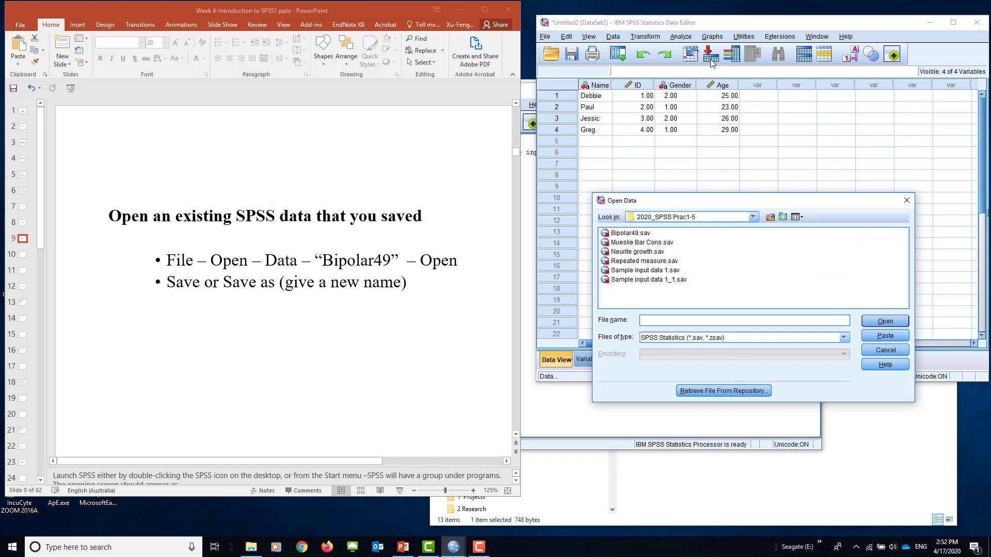
left_click(657, 279)
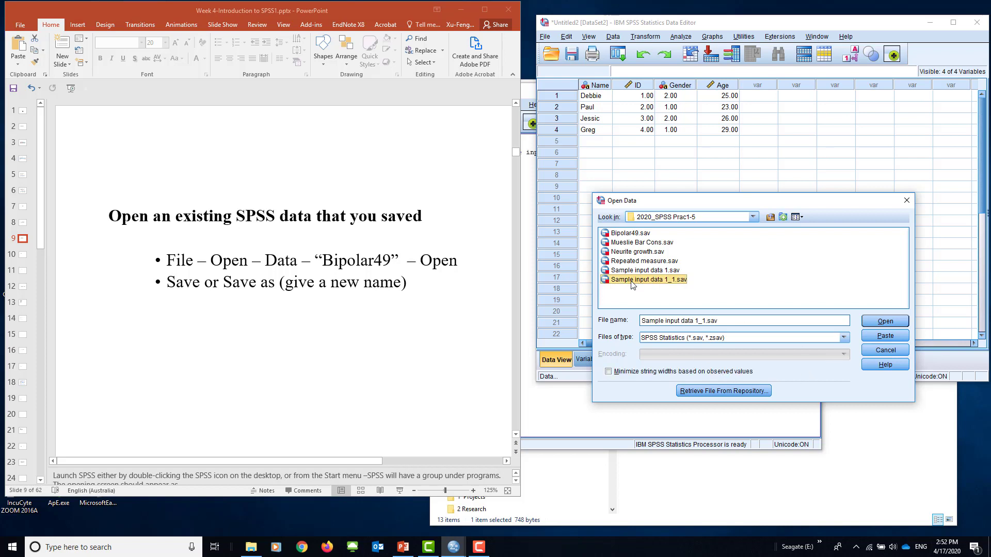
left_click(883, 321)
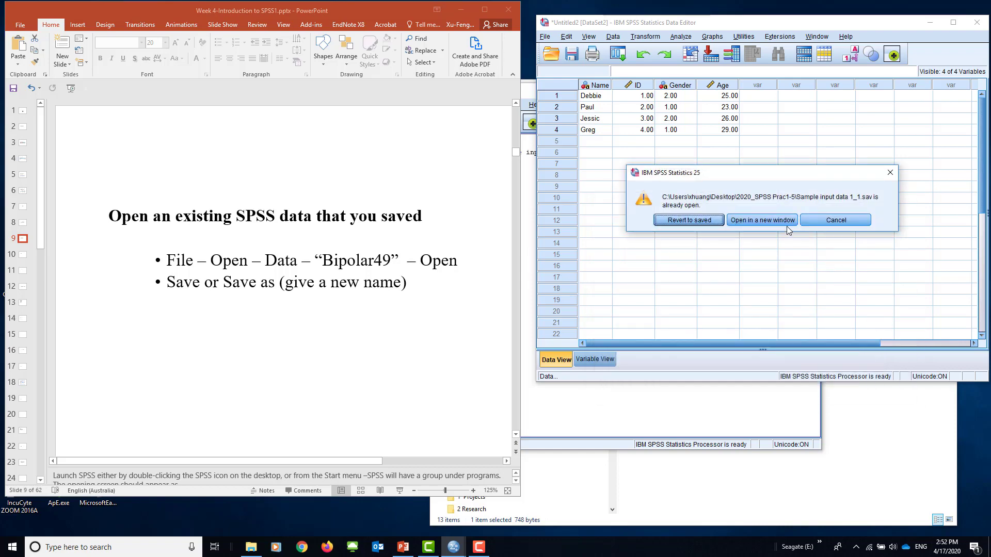
left_click(771, 224)
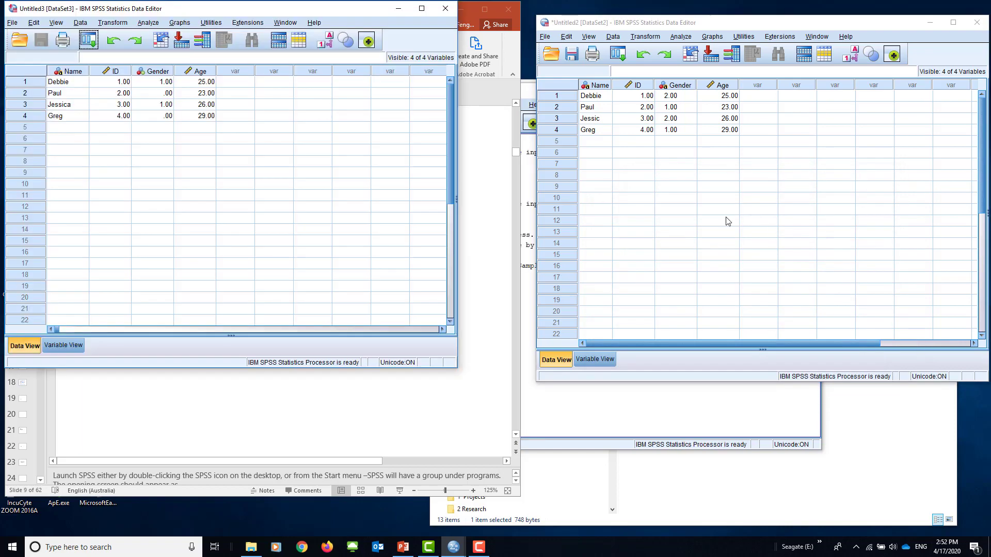
left_click_drag(325, 10, 399, 43)
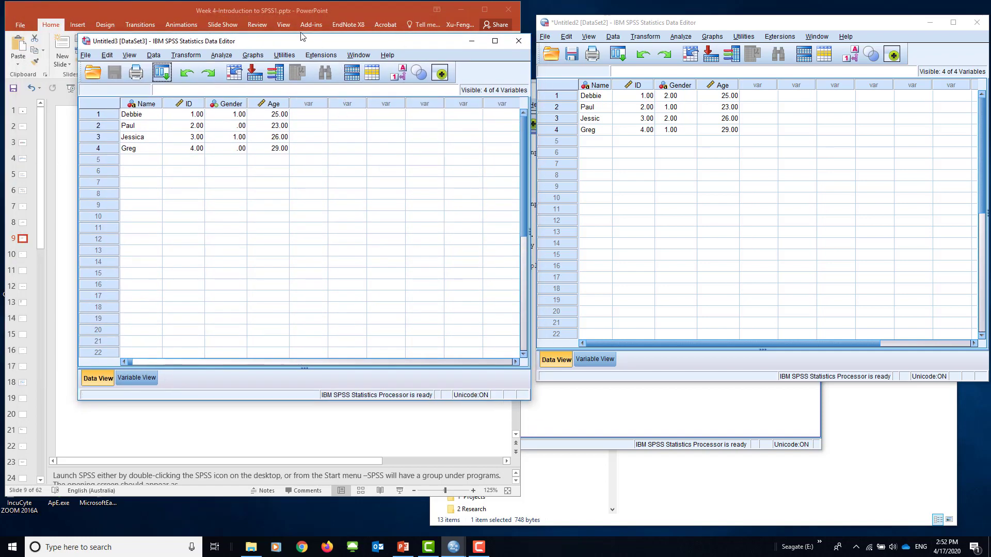
left_click_drag(307, 43, 295, 48)
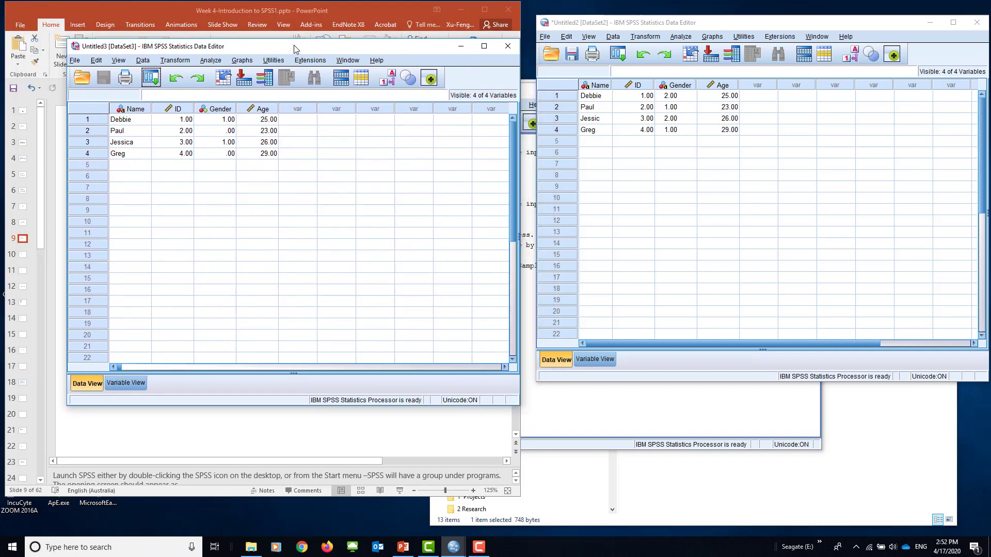
Close Untitled2 and DataSet1 without saving, then move Untitled3 to the right.
left_click(976, 23)
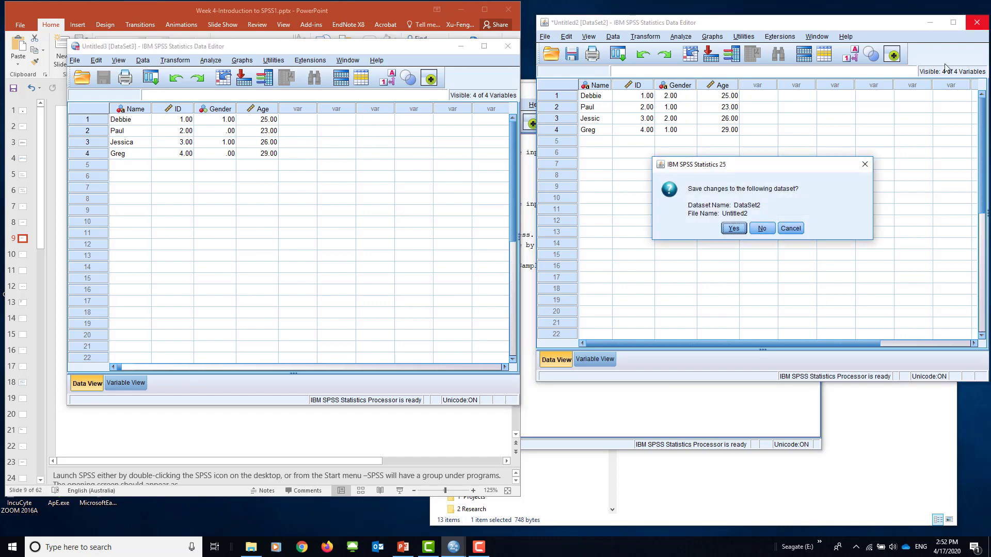
left_click(763, 229)
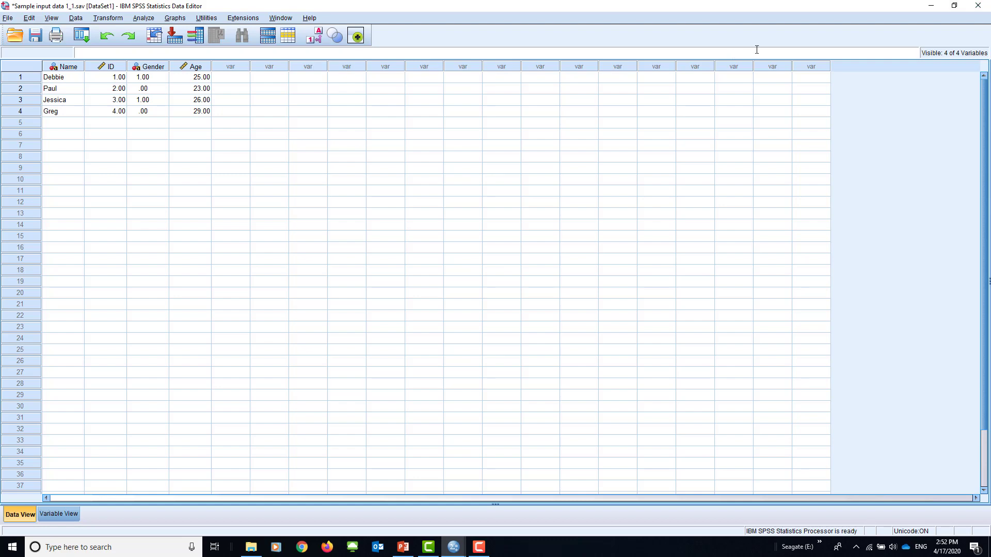
left_click(955, 5)
left_click_drag(426, 93, 592, 39)
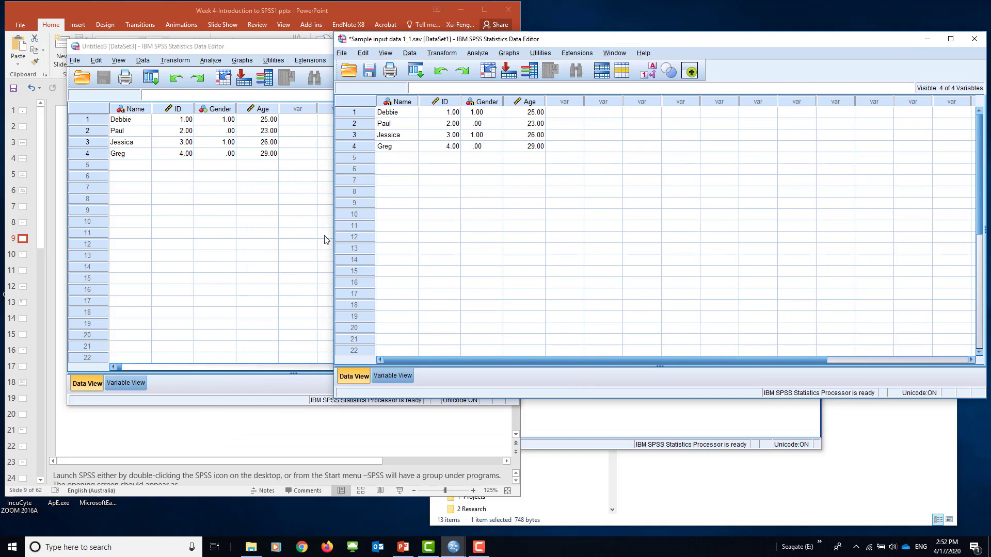
left_click(974, 38)
left_click(659, 249)
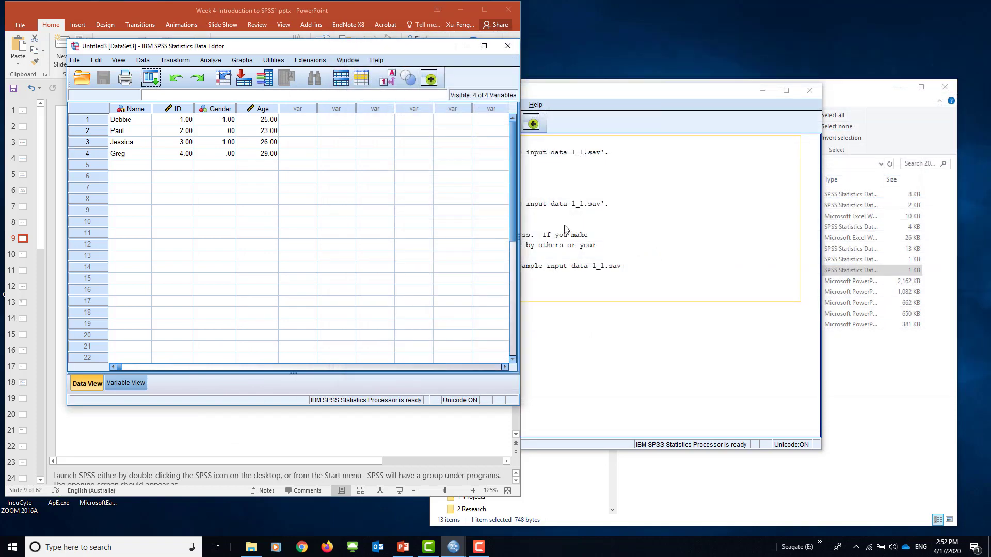
left_click_drag(277, 45, 734, 40)
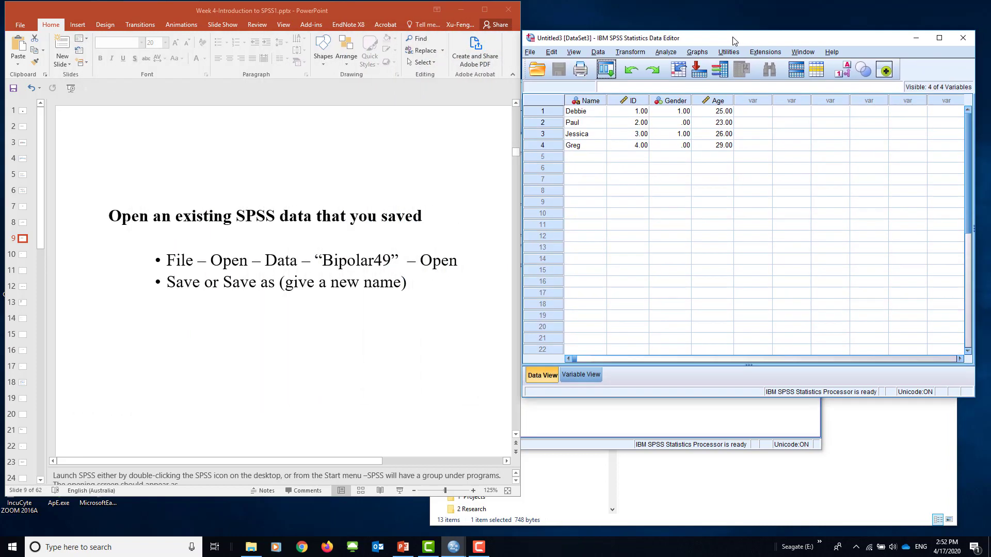
Import Muesli Bar Cons.xlsx via File > Import Data > Excel, accepting the default read settings.
left_click(22, 256)
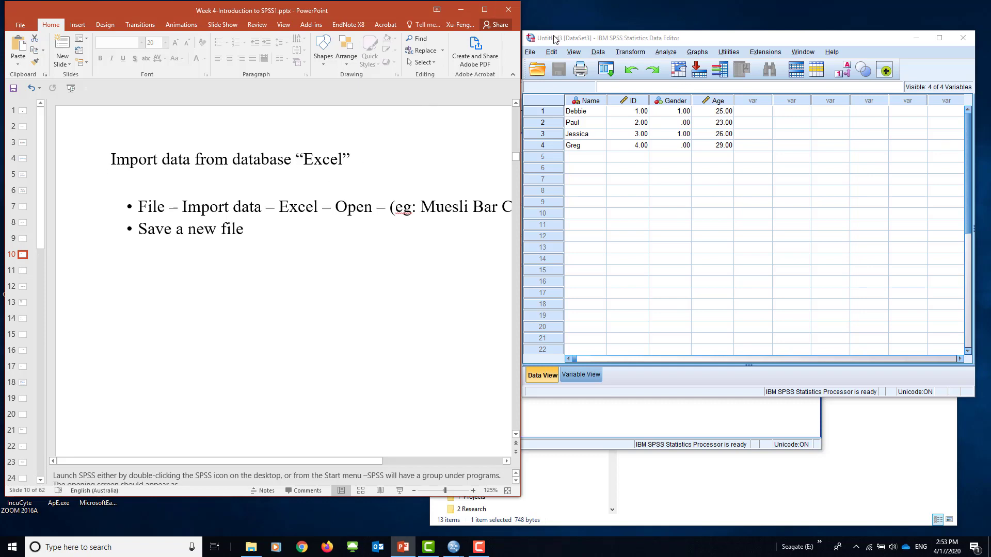
left_click(531, 52)
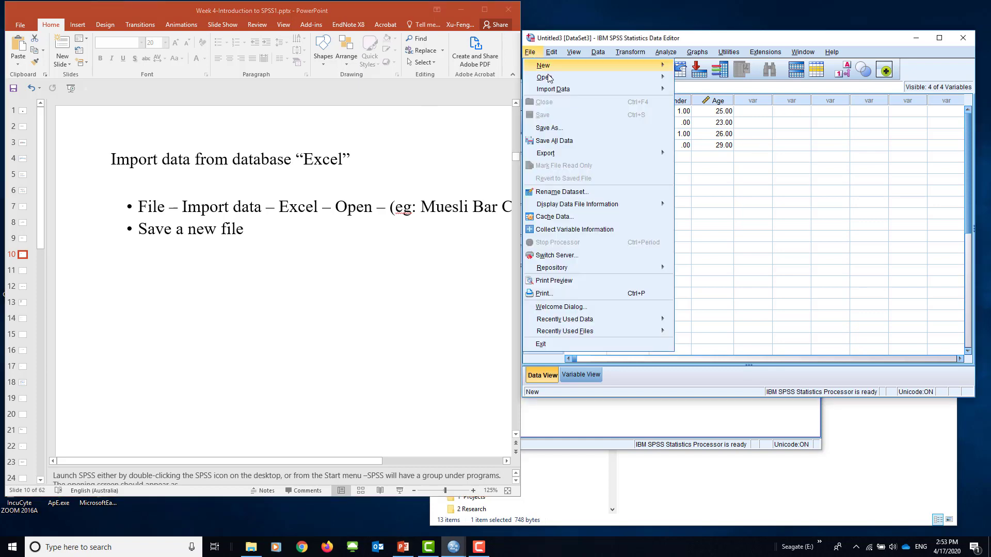
mouse_move(558, 93)
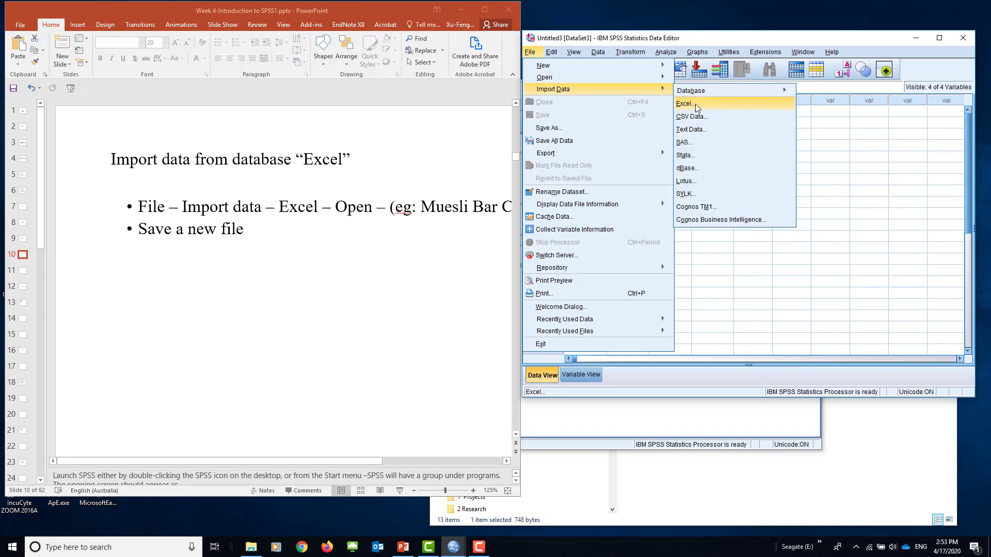
left_click(695, 104)
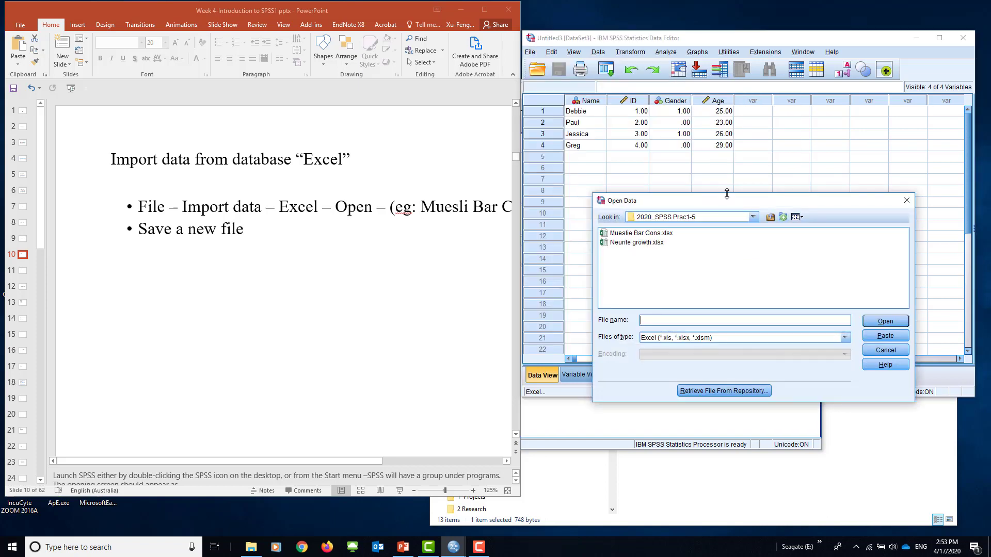
left_click(622, 235)
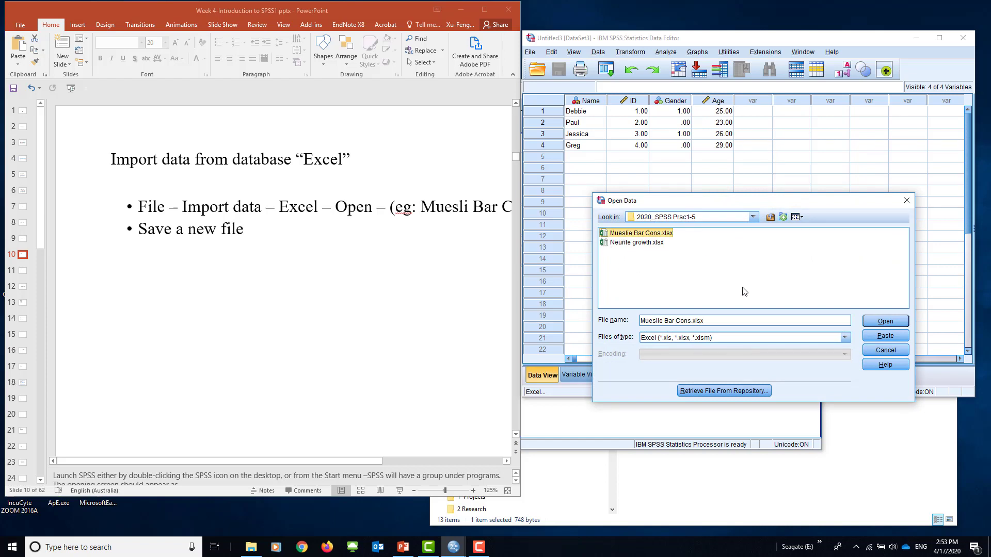
left_click(879, 323)
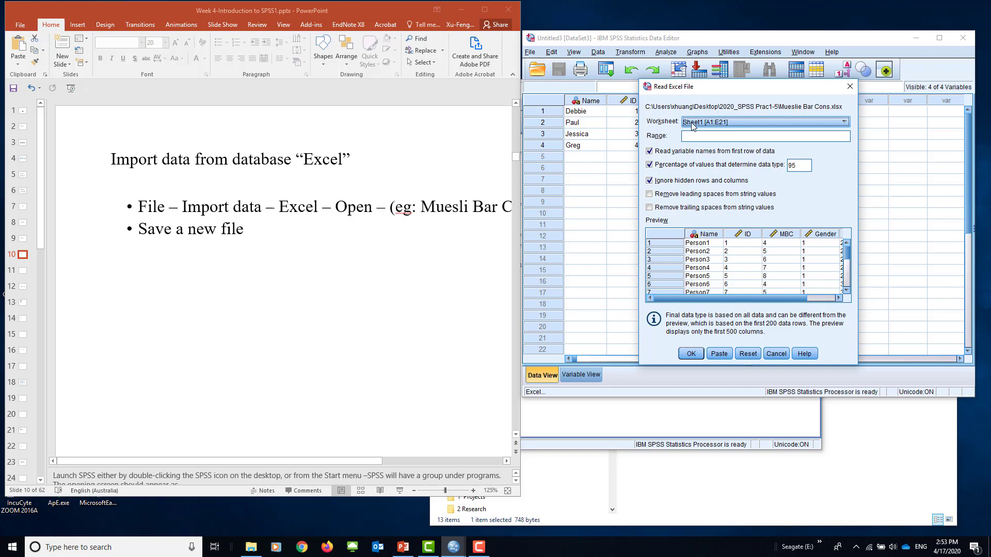
left_click(691, 354)
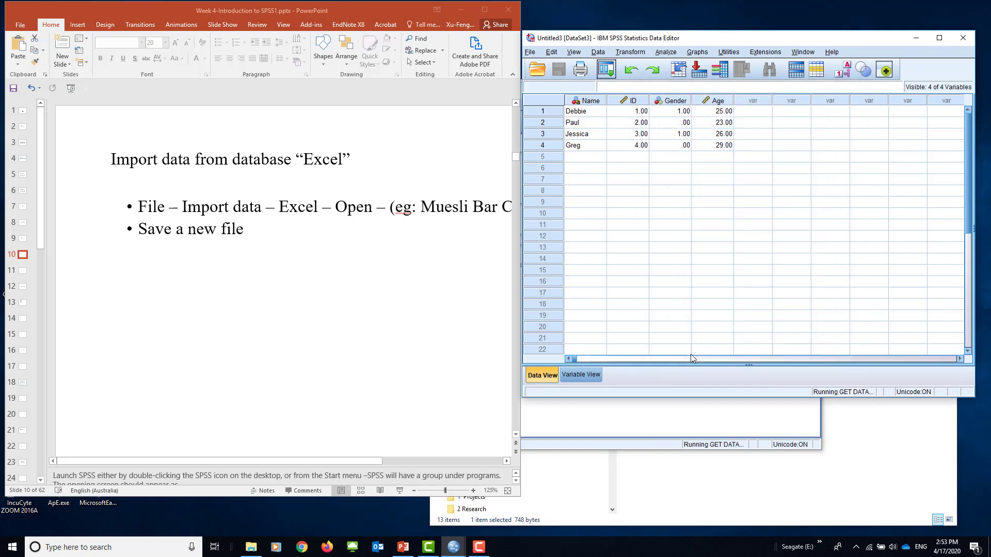
left_click_drag(296, 10, 808, 46)
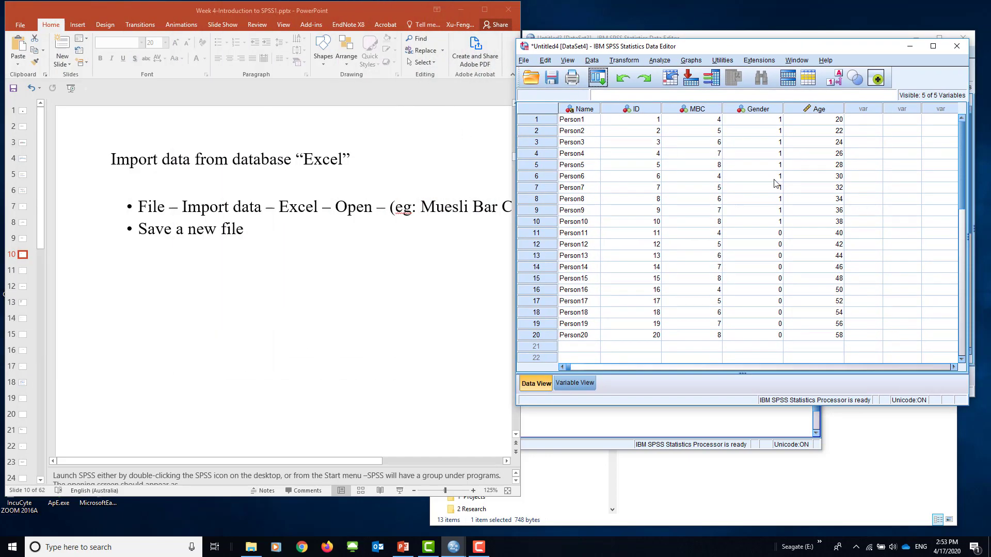
Advance the slides to 11 and 12, then maximize the Untitled4 data window.
left_click(524, 60)
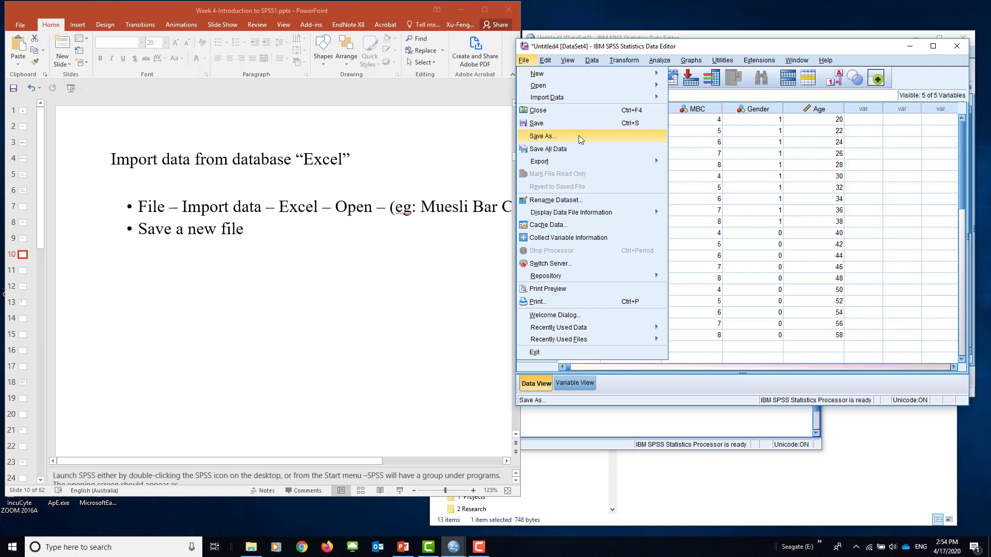
left_click(775, 222)
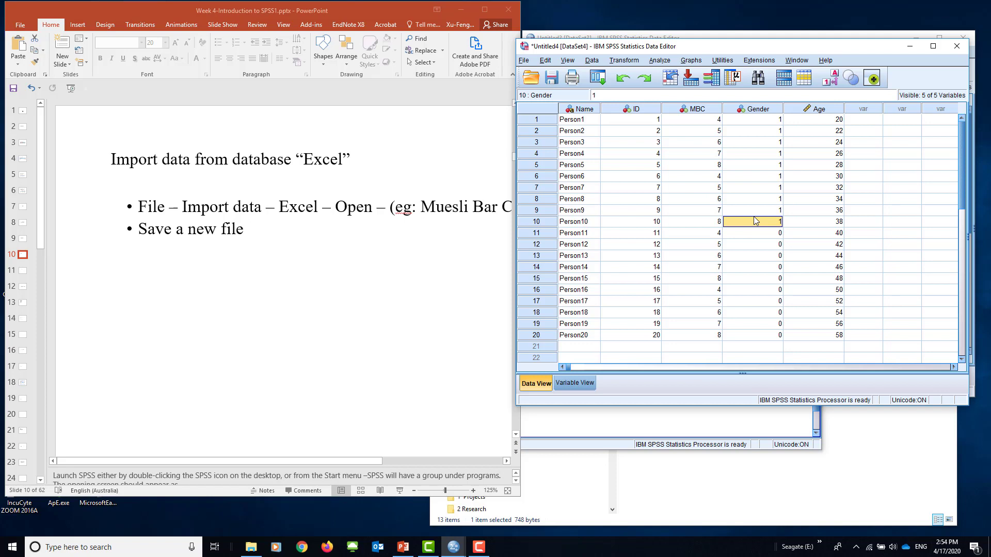
left_click(21, 270)
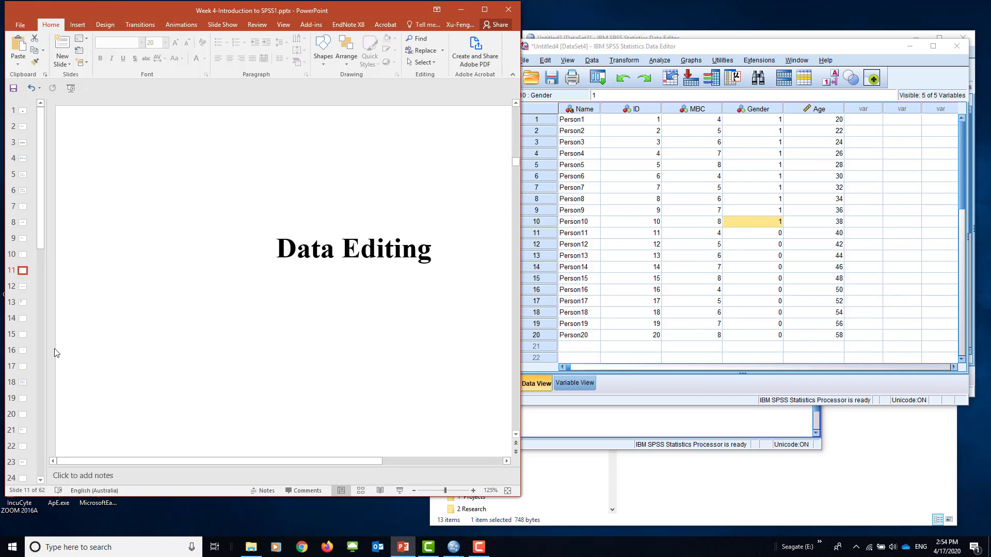
left_click(20, 291)
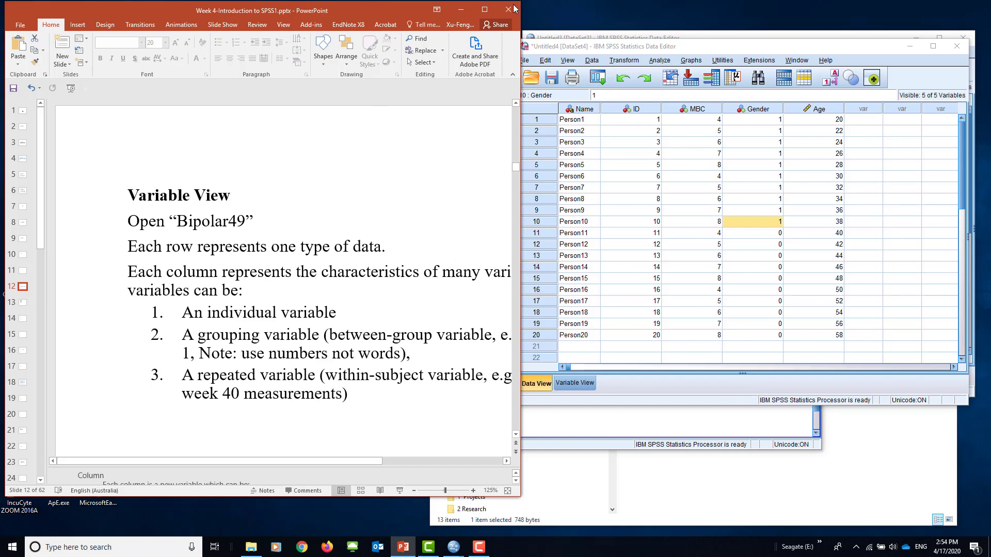
left_click(935, 47)
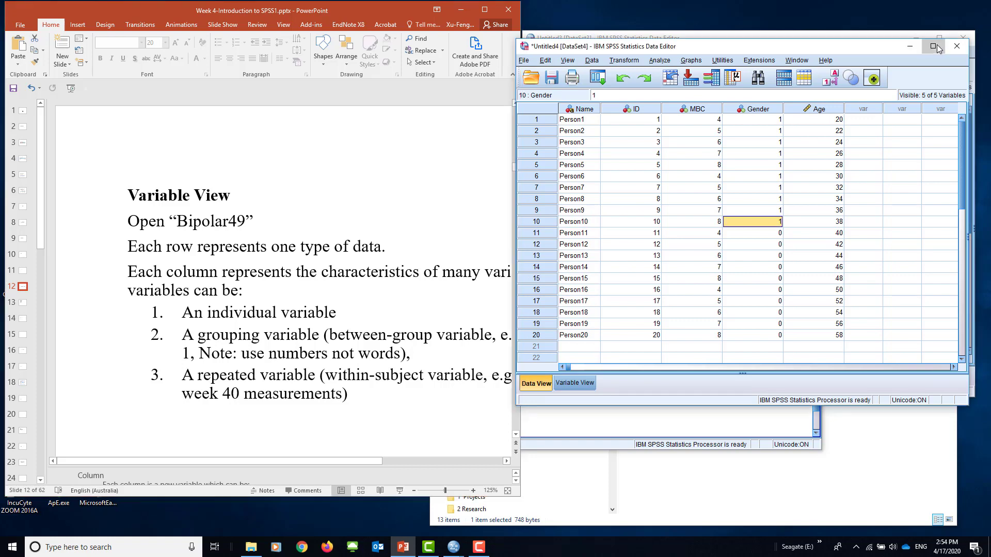
left_click(934, 46)
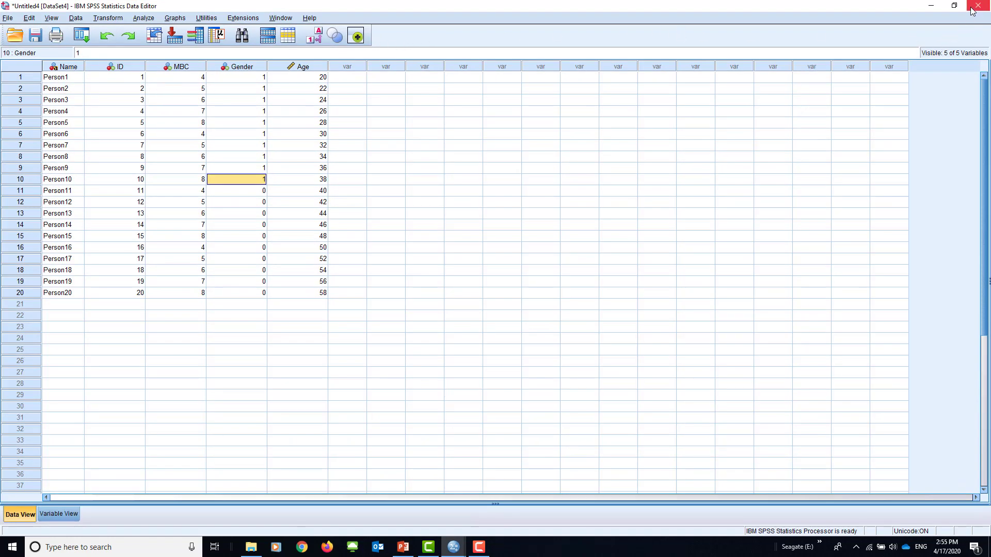
Open Bipolar49.sav through File > Open > Data.
left_click(8, 18)
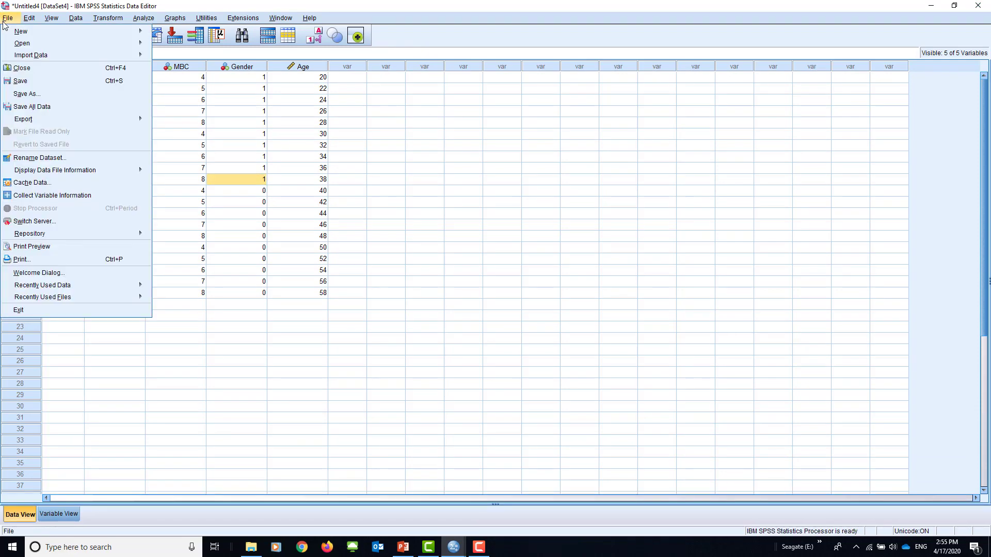
mouse_move(19, 43)
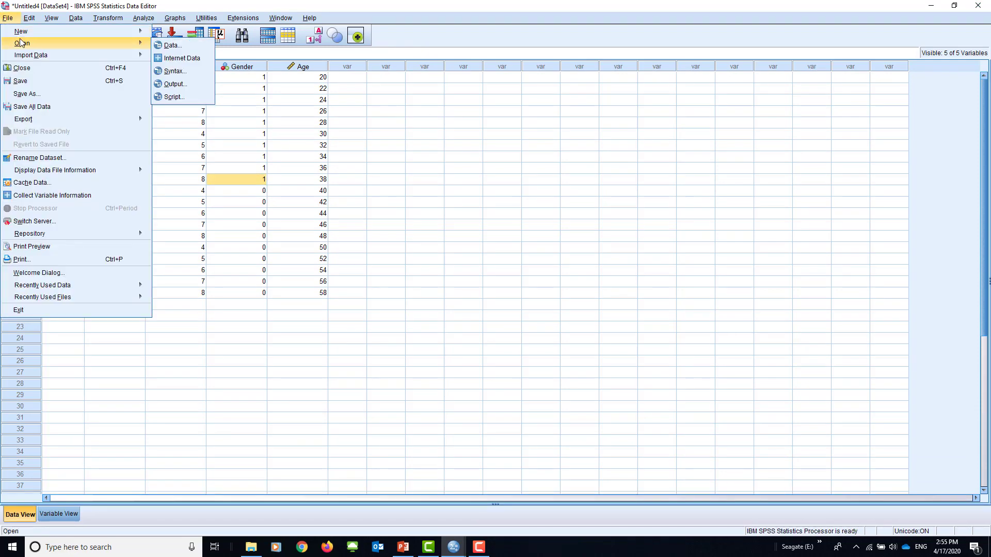
left_click(172, 46)
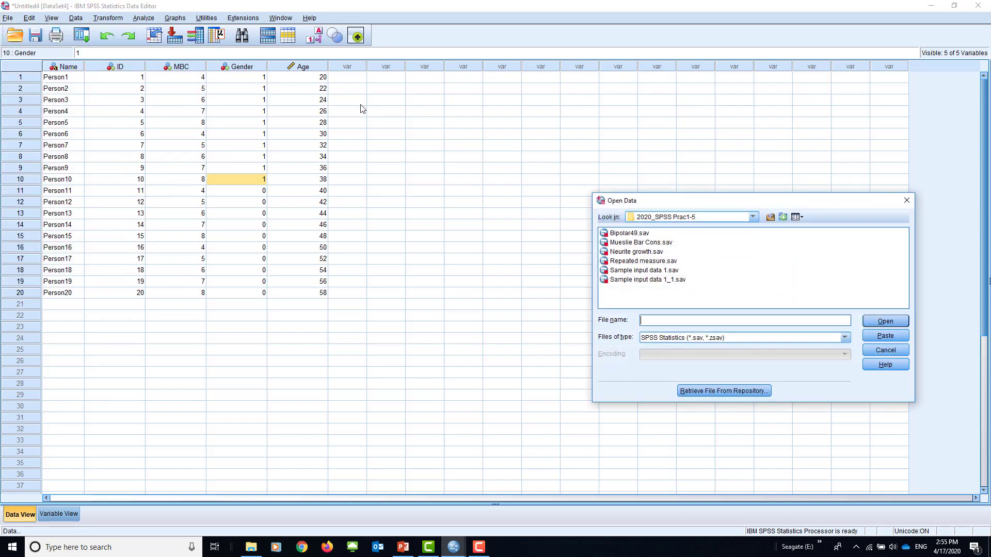
double_click(632, 233)
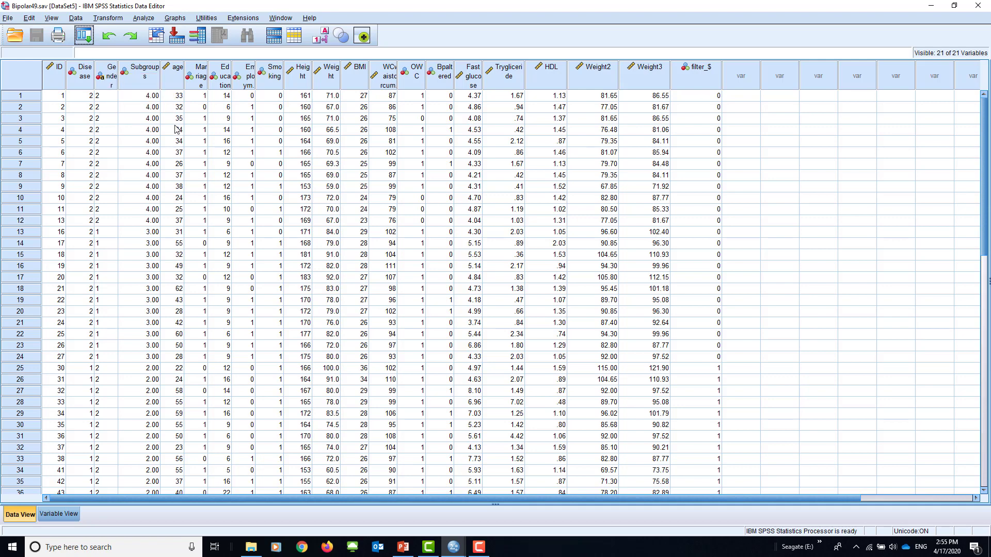
left_click(73, 18)
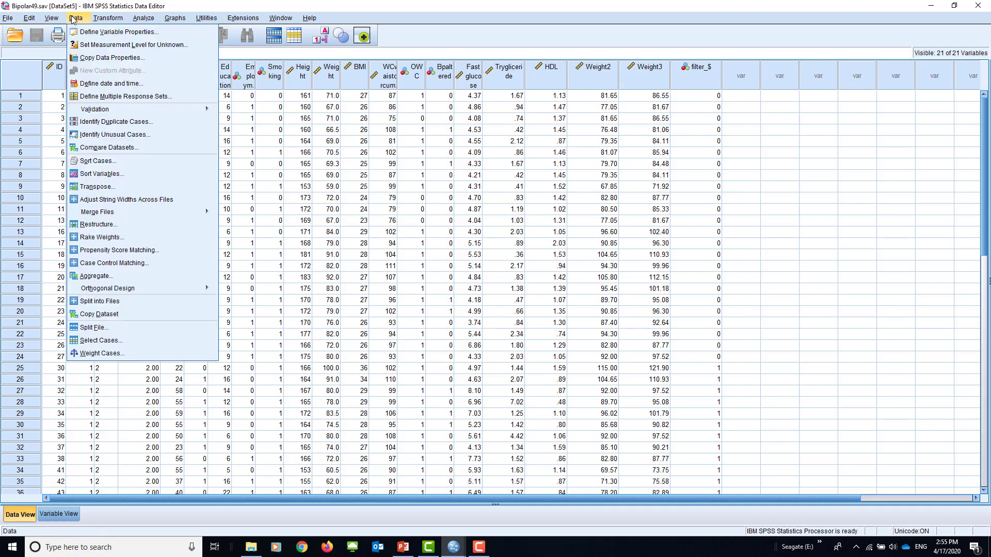
left_click(103, 161)
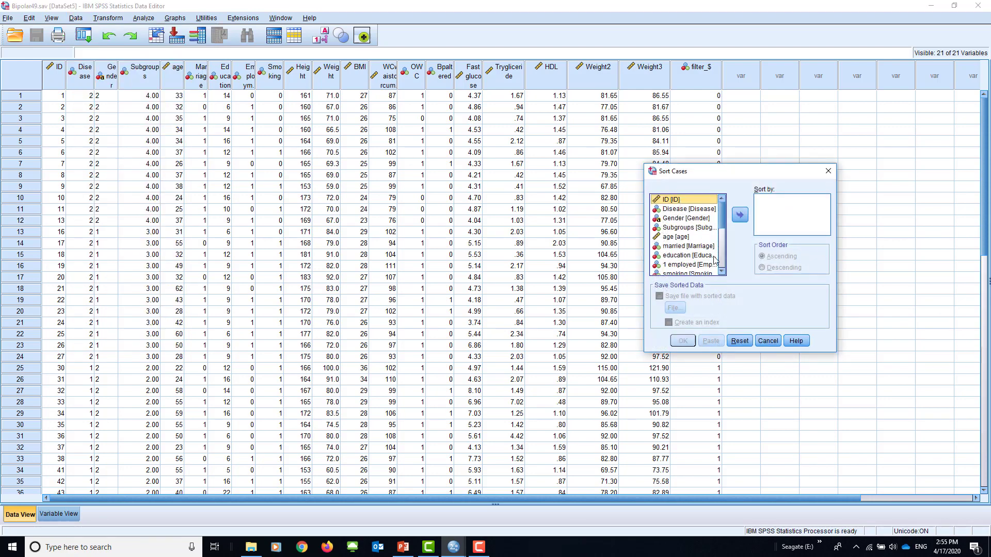
left_click(685, 209)
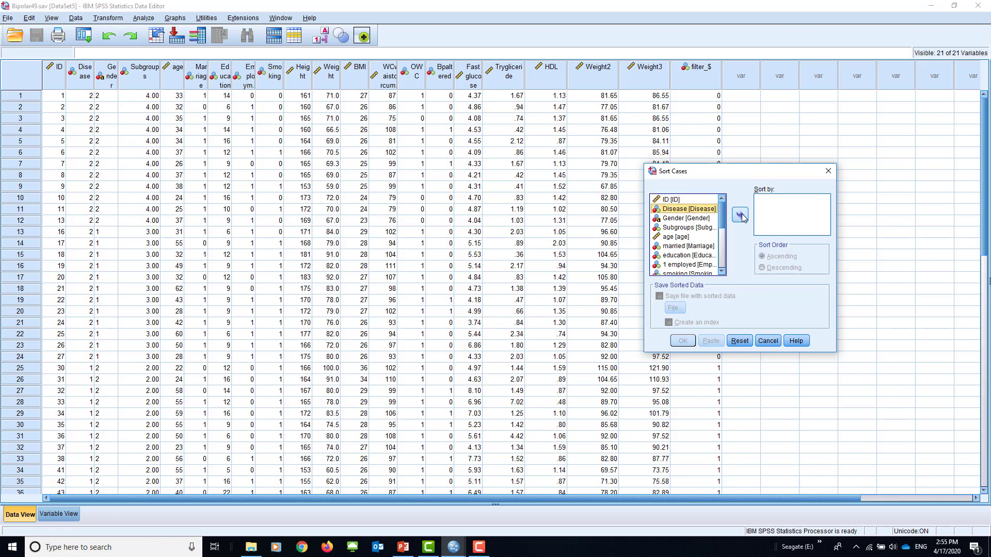
left_click(741, 216)
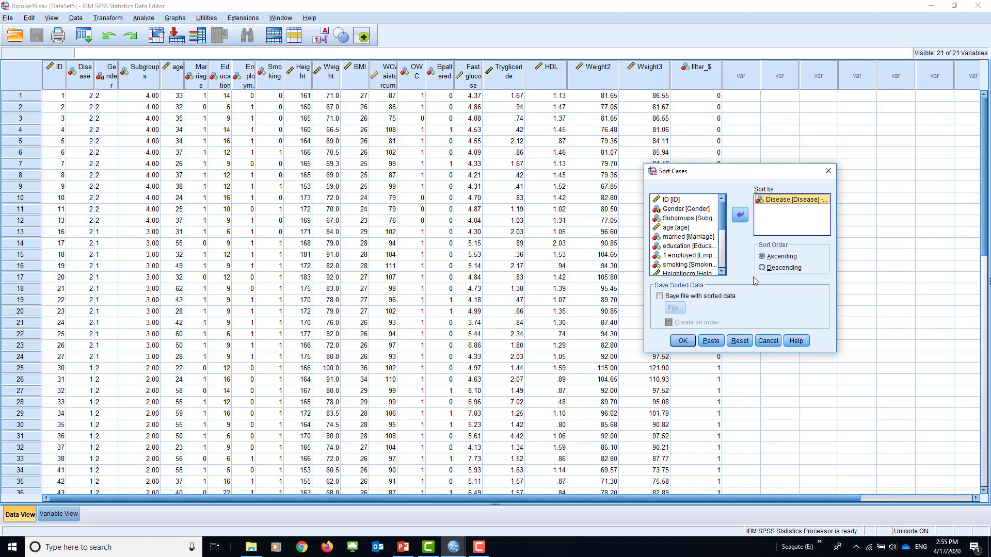
left_click(683, 341)
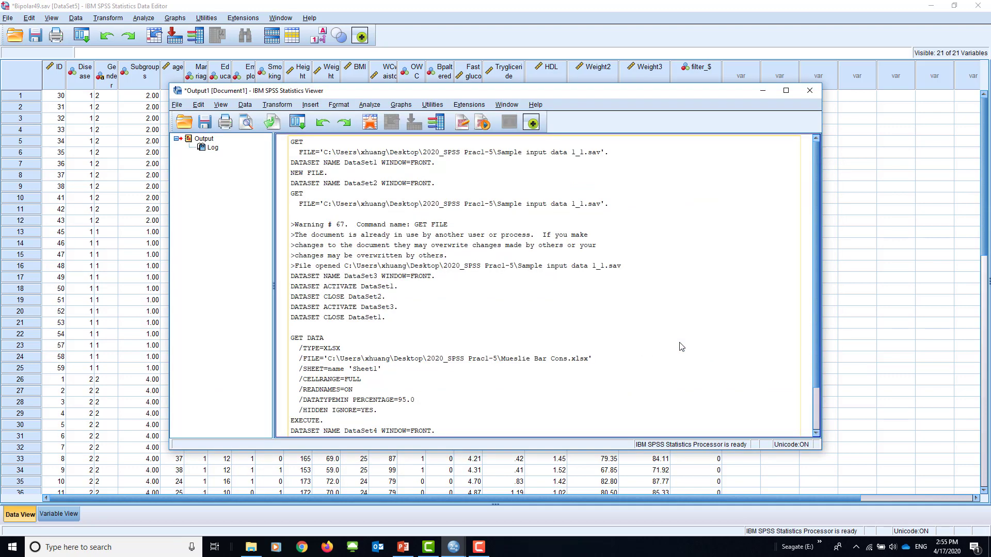
left_click(870, 164)
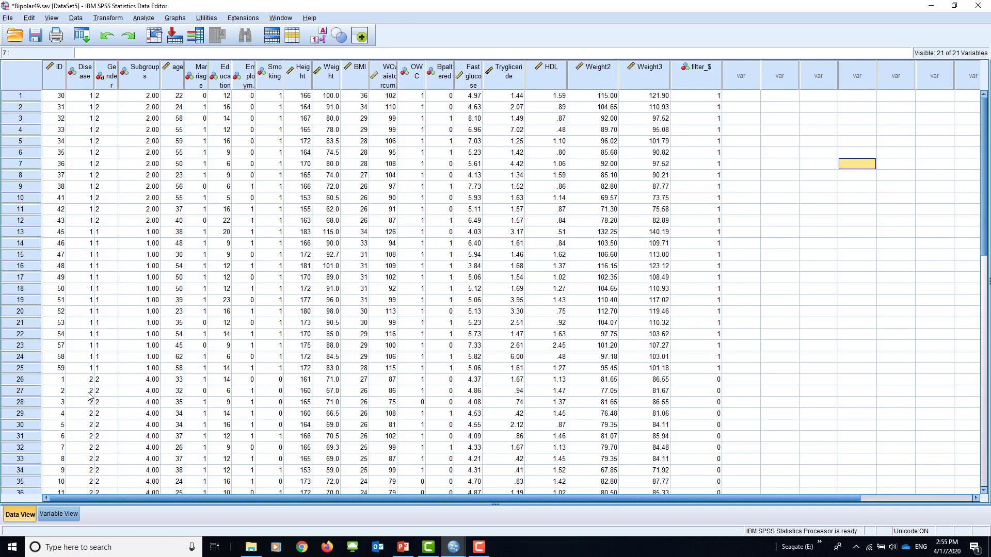
scroll(90, 397, "down", 6)
scroll(90, 397, "up", 6)
Sort cases ascending by Disease, then by Gender.
left_click(76, 19)
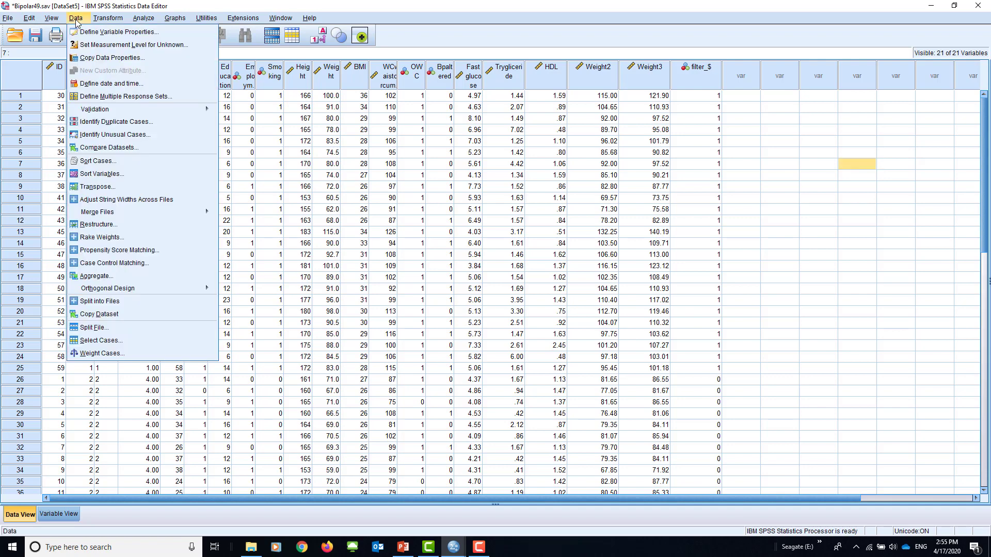
left_click(95, 167)
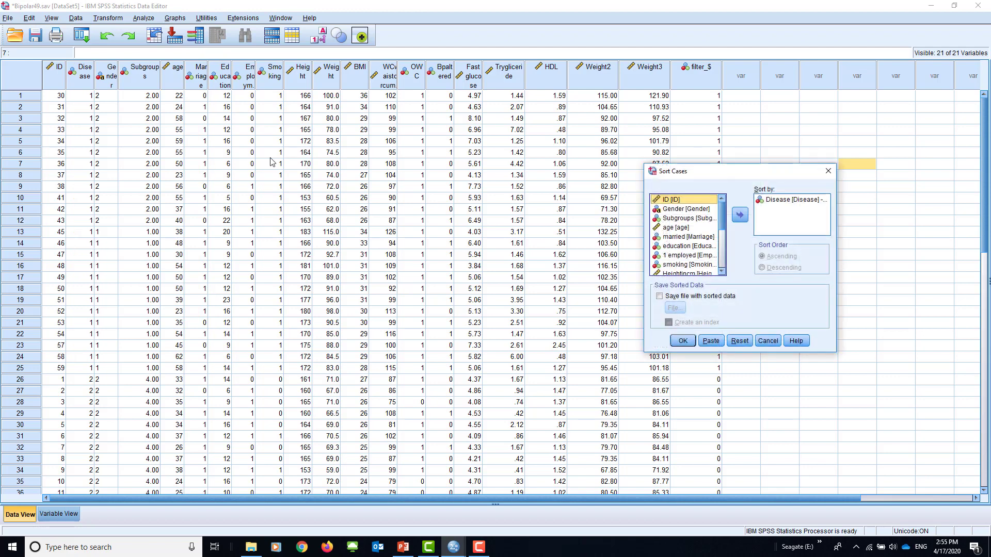
left_click(688, 210)
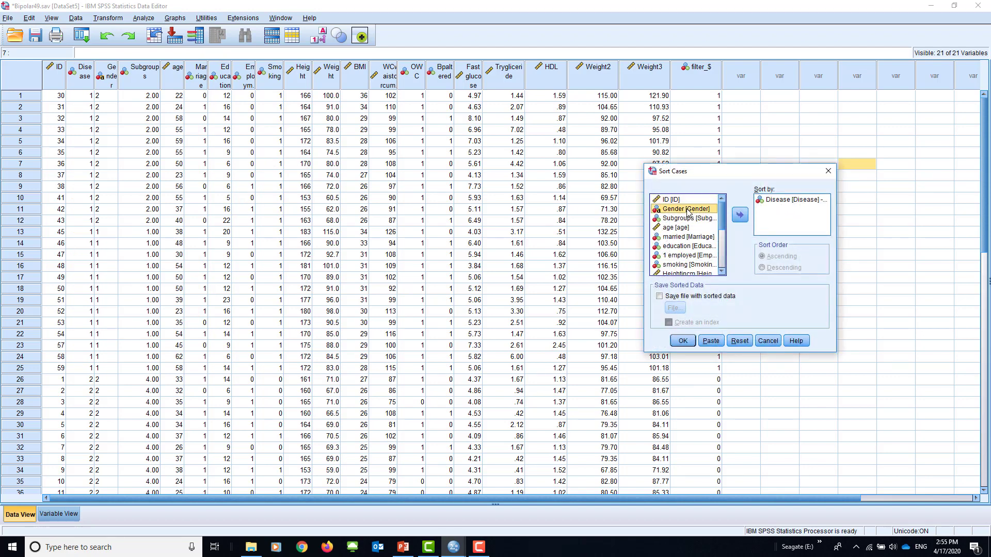
left_click(739, 215)
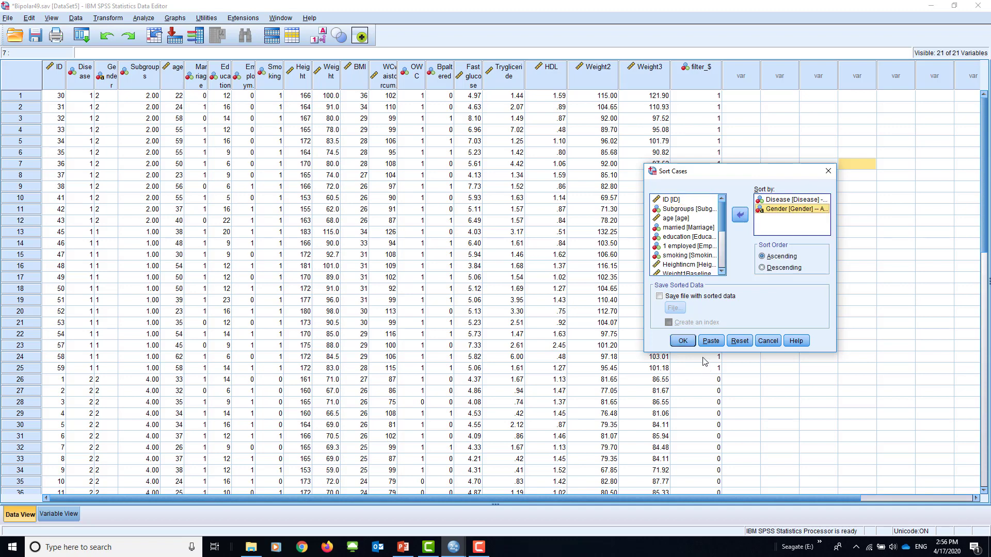
left_click(683, 341)
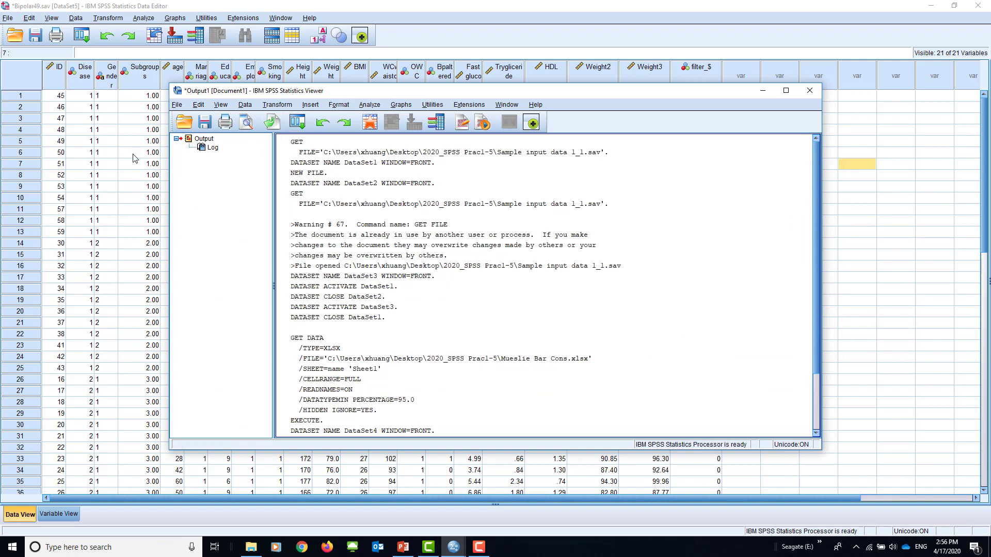
Inspect the sorted data, selecting Gender in row 8 and Disease in rows 42–44.
left_click(100, 183)
left_click(103, 175)
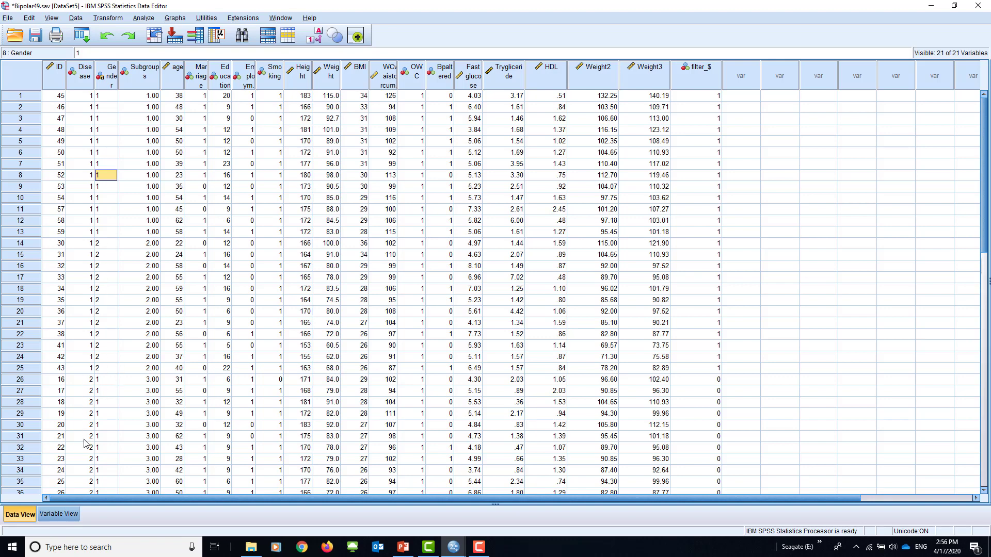
scroll(108, 471, "down", 3)
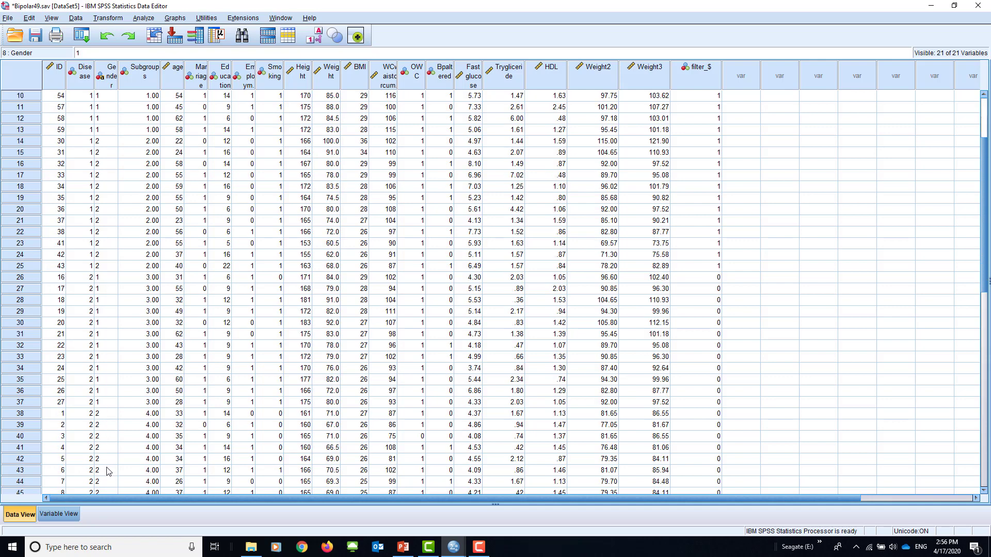
left_click_drag(80, 459, 80, 482)
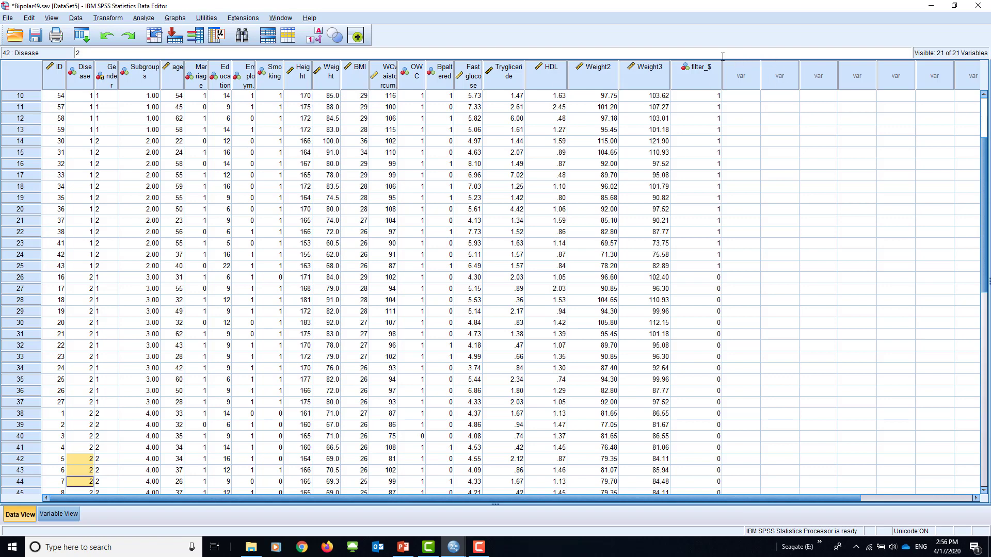
left_click(138, 67)
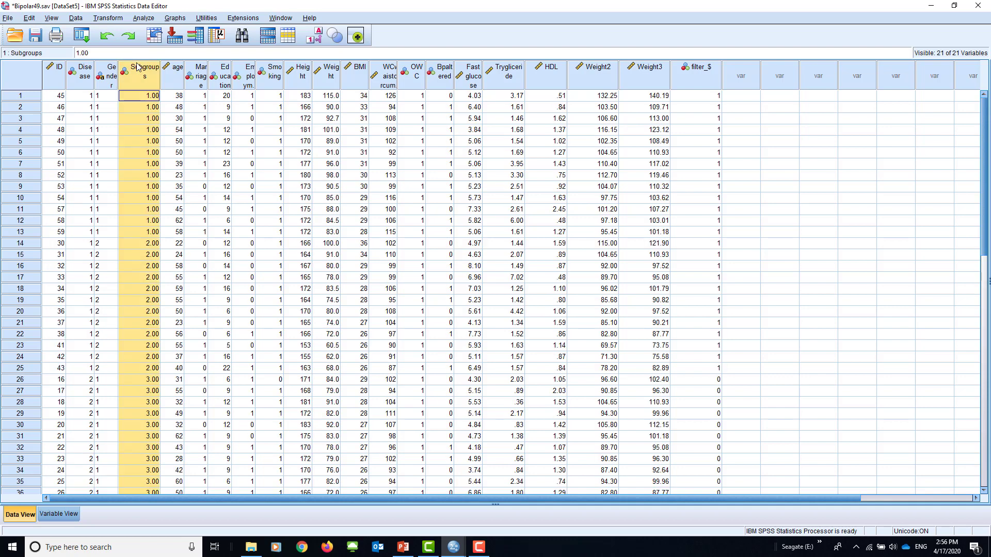
right_click(139, 82)
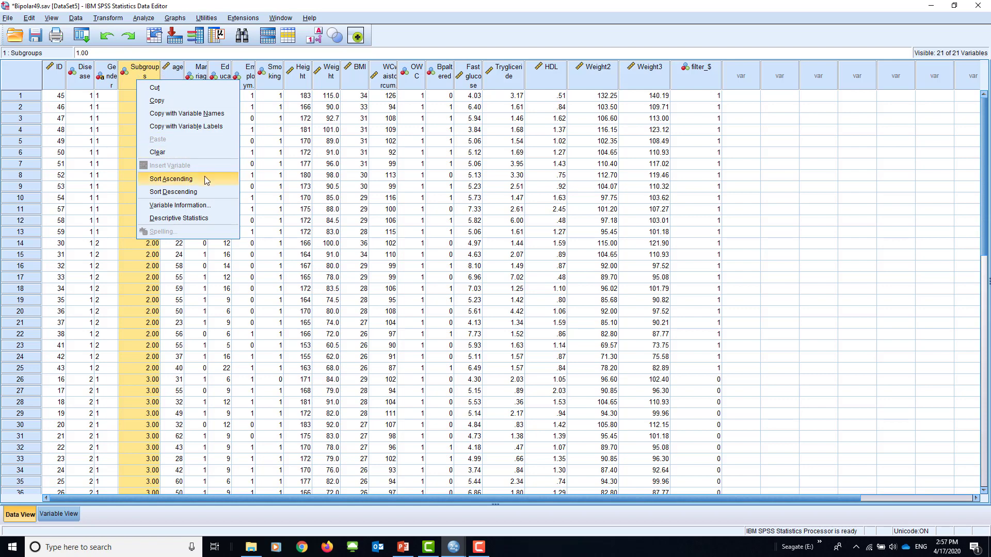
left_click(114, 99)
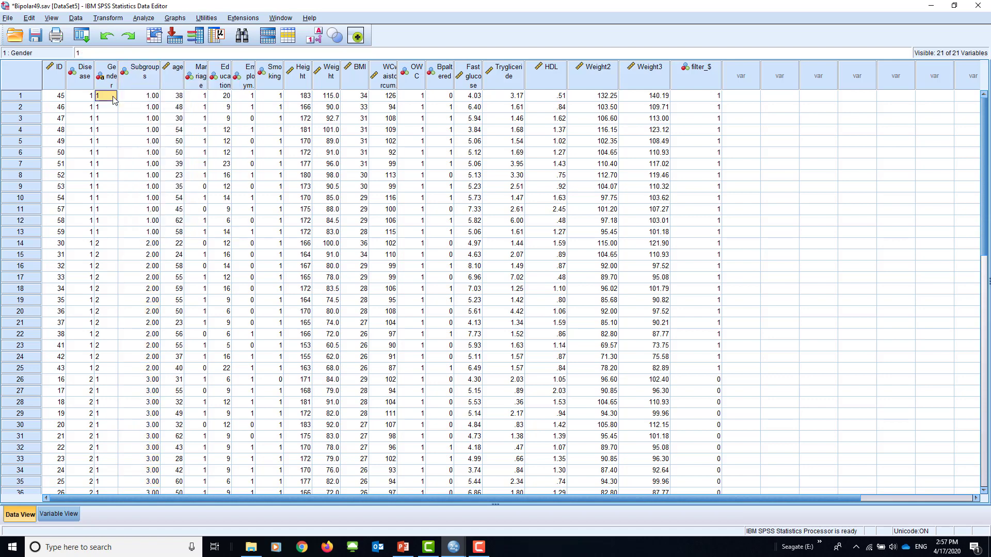
right_click(132, 64)
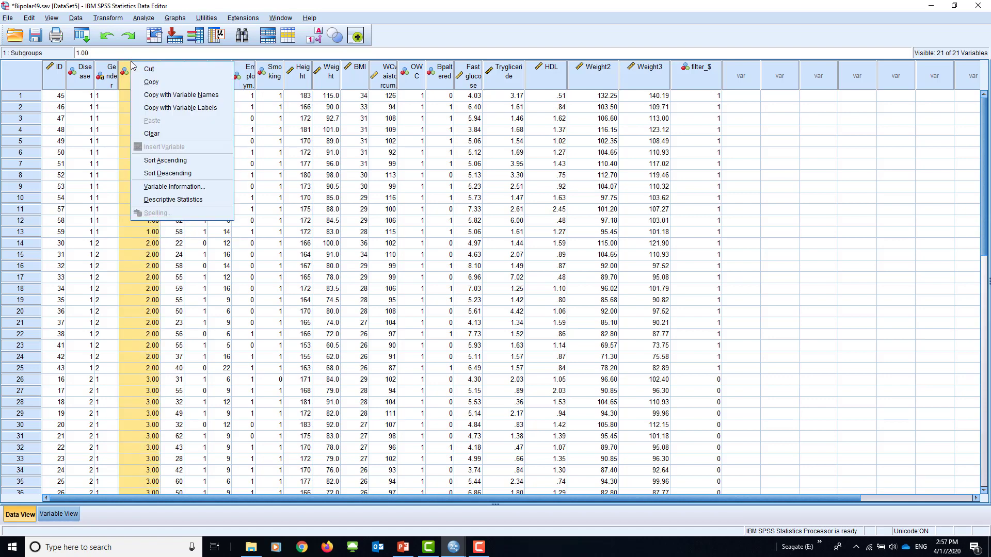
key("Escape")
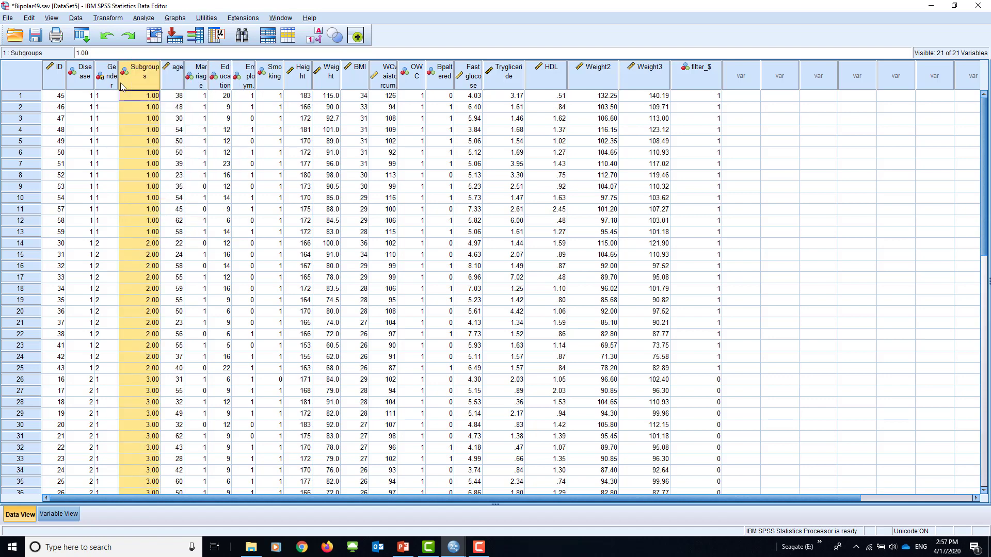
left_click(74, 70)
right_click(73, 70)
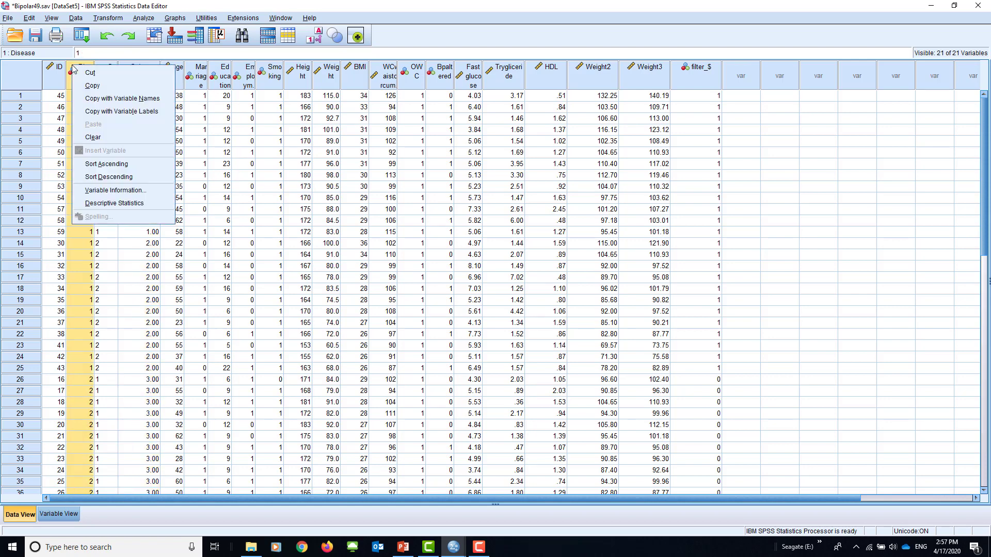
right_click(742, 69)
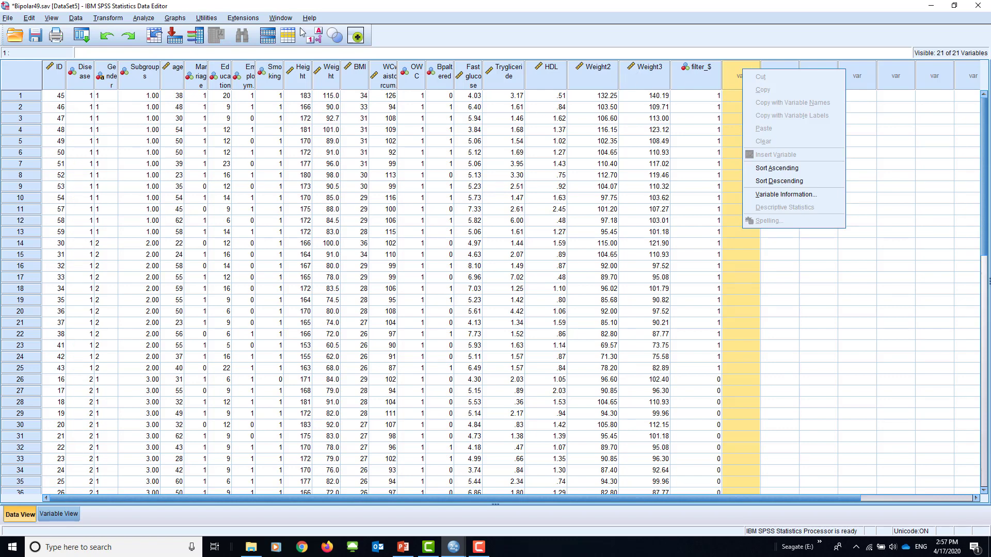
left_click(99, 34)
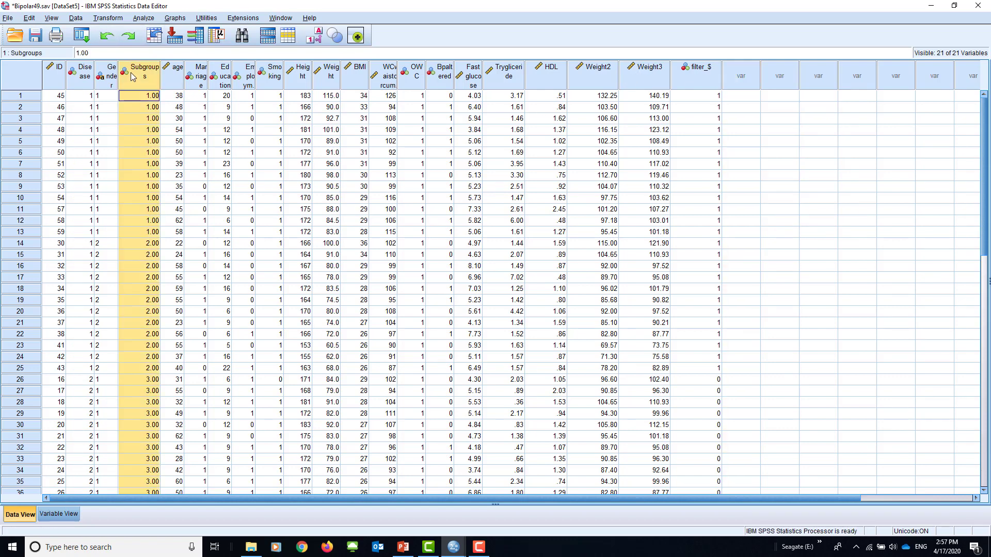
Insert an empty variable VAR00001 before Subgroups using Edit > Insert Variable.
left_click(30, 18)
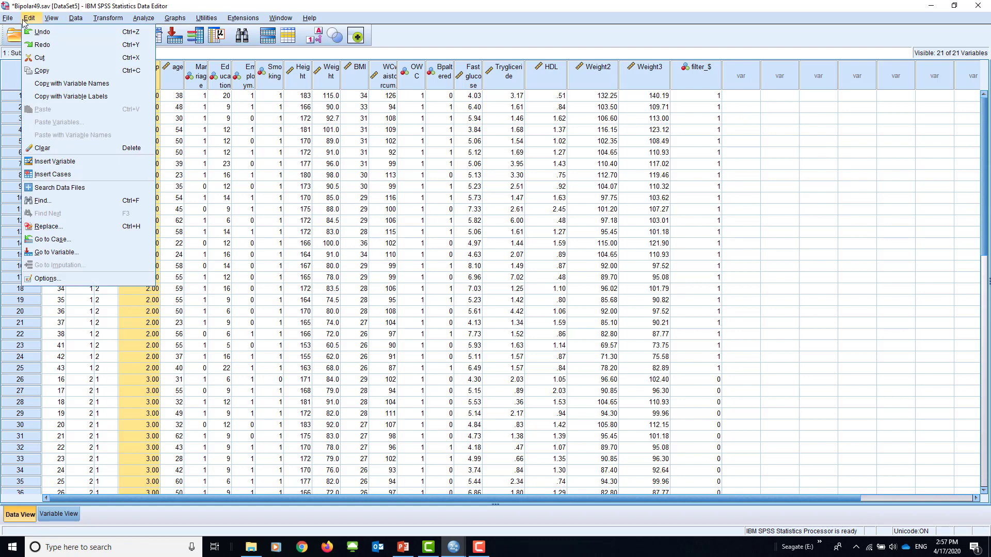
mouse_move(8, 19)
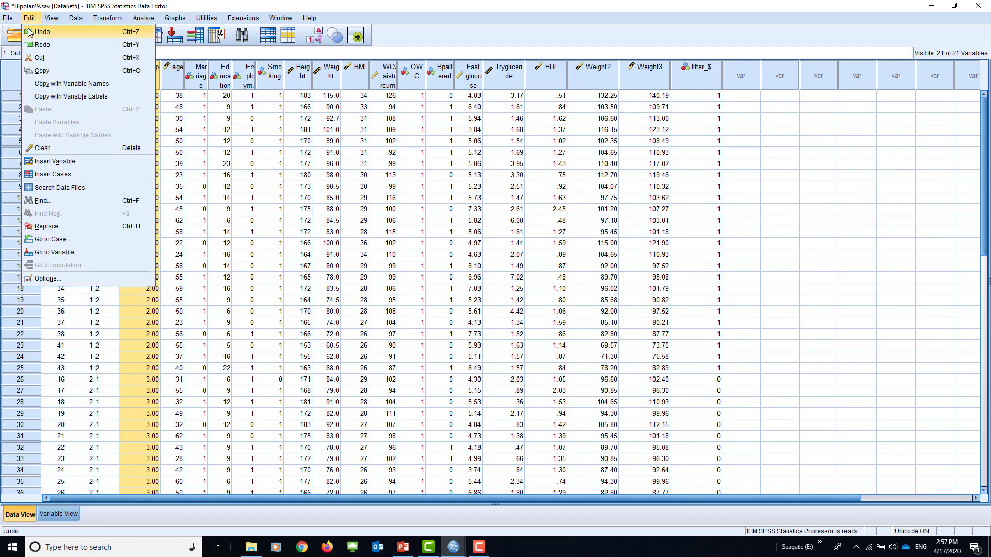
left_click(59, 162)
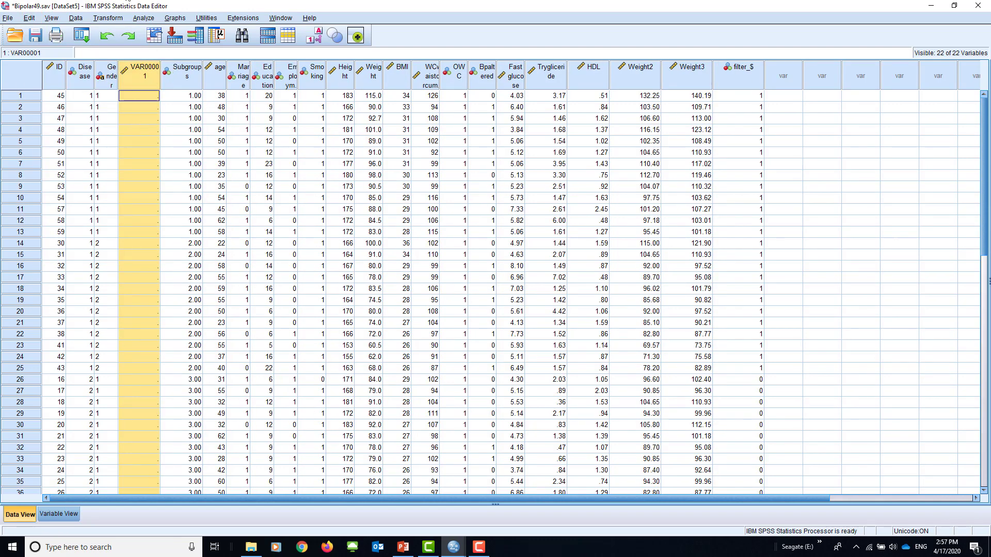
left_click(30, 19)
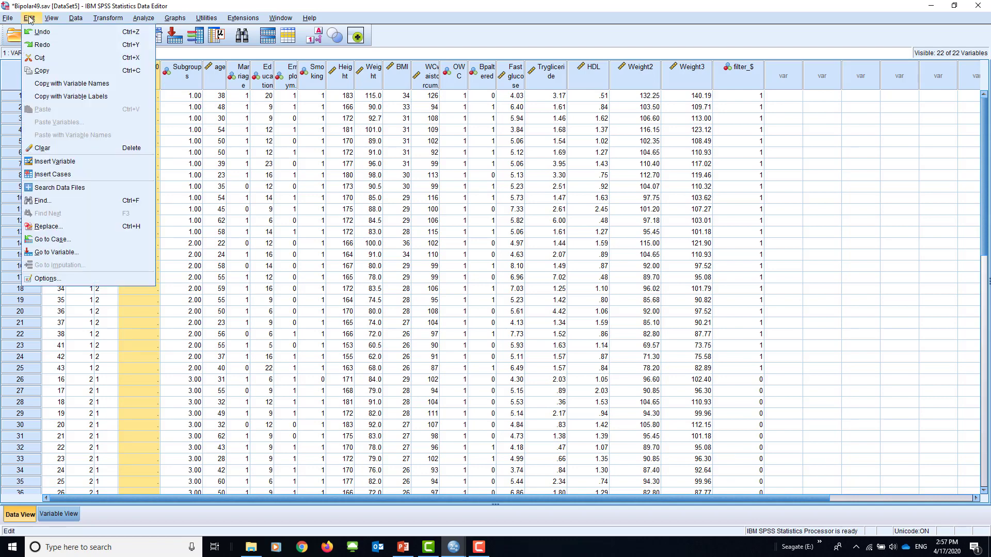
left_click(230, 176)
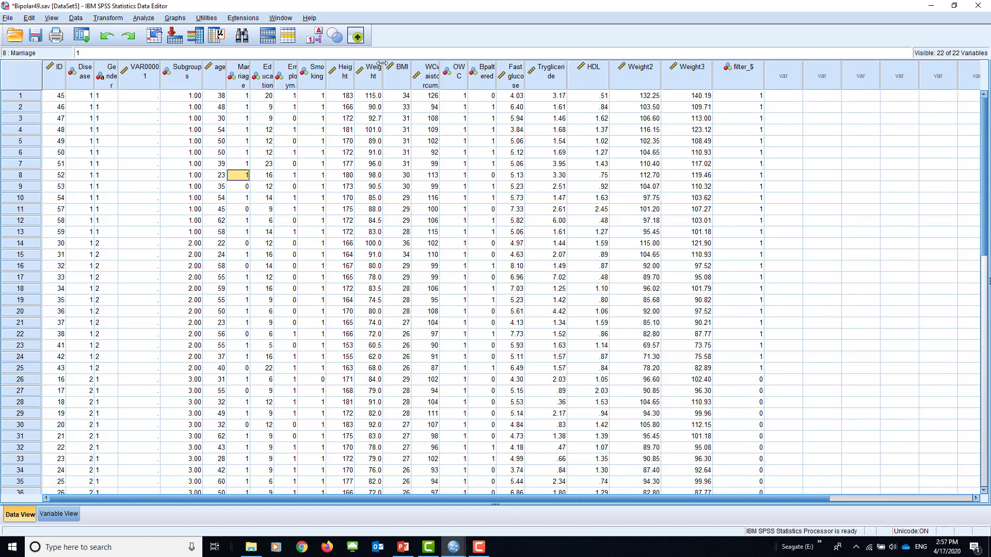
Sort all cases ascending by Heightincm only, removing Gender and Disease from the sort keys.
left_click(345, 72)
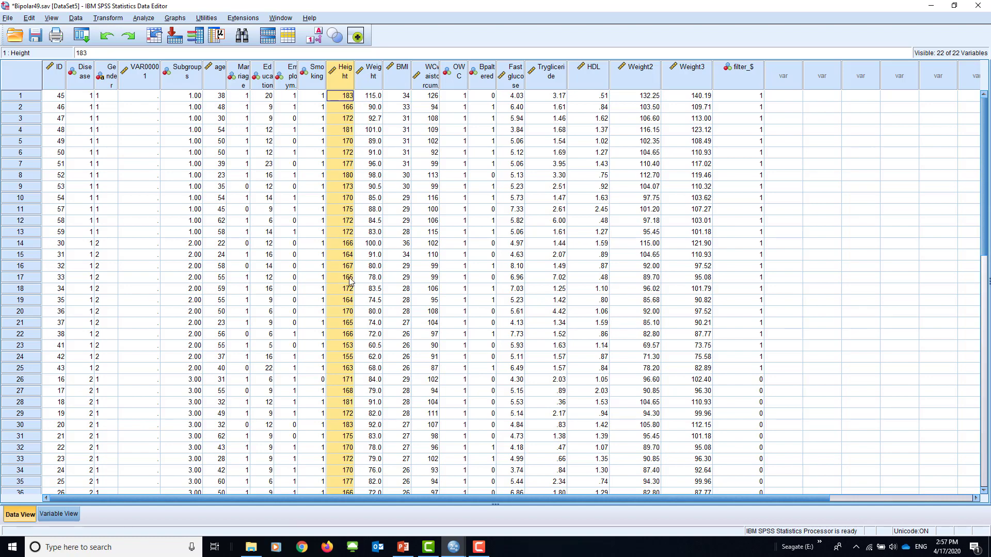
scroll(350, 281, "down", 3)
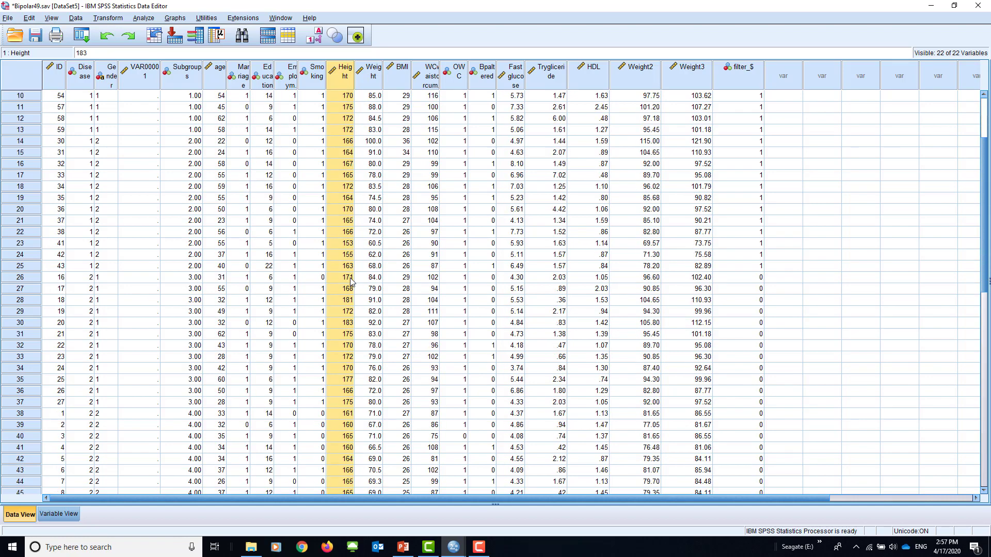
left_click(76, 19)
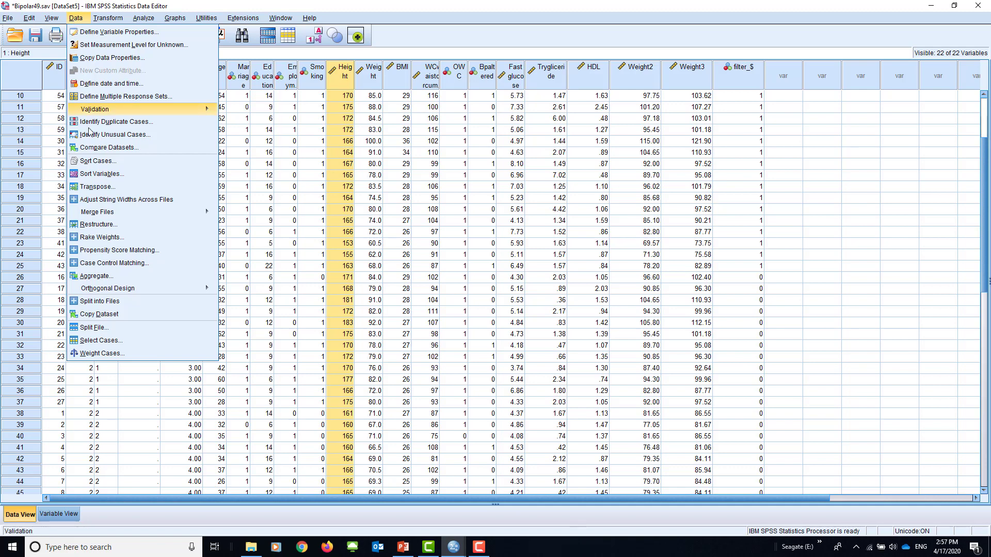
left_click(98, 161)
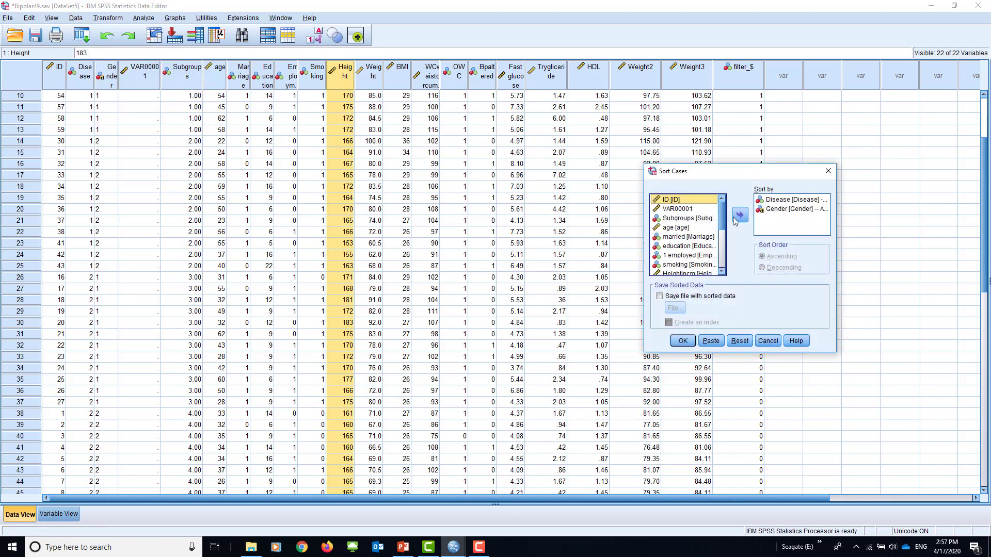
scroll(715, 243, "down", 5)
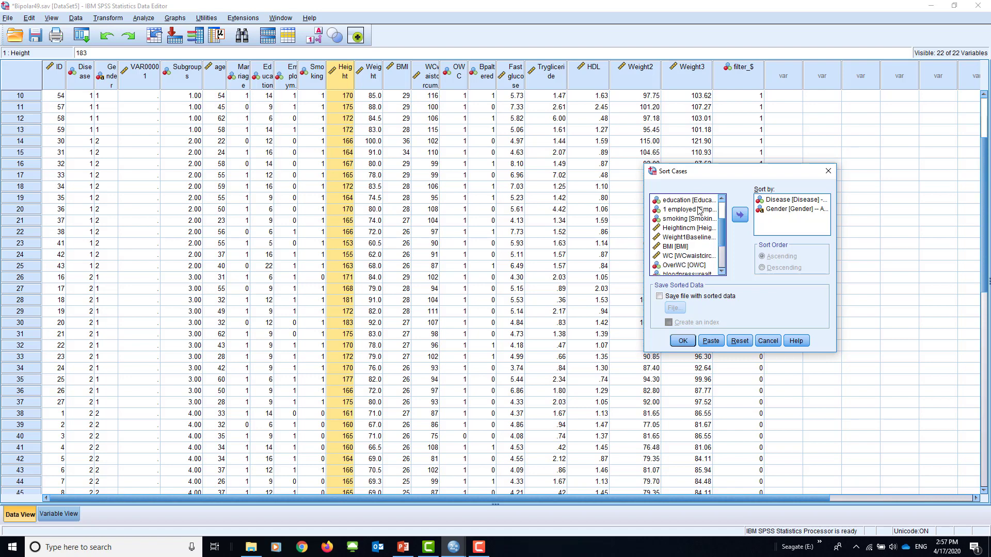
left_click(677, 230)
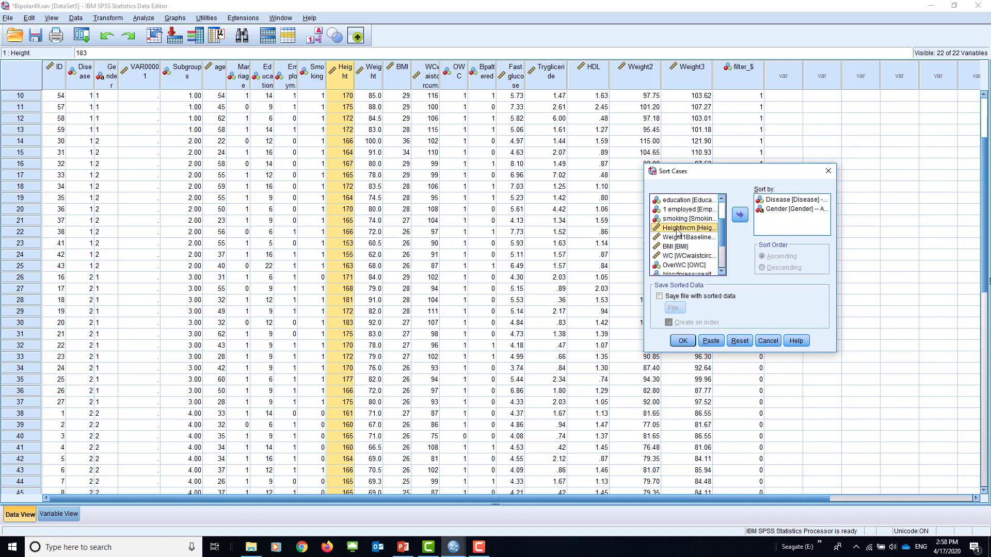
left_click(740, 215)
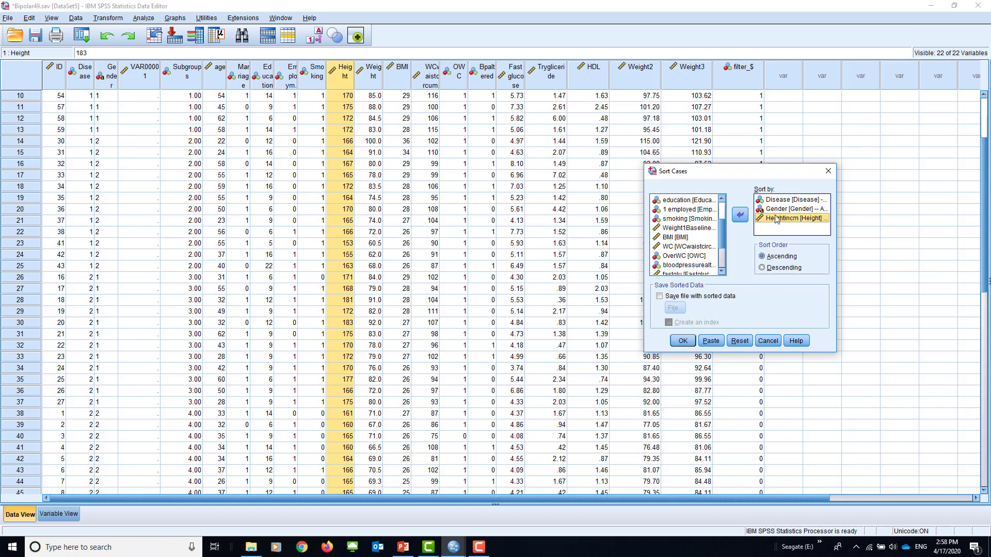
left_click(766, 213)
left_click(740, 215)
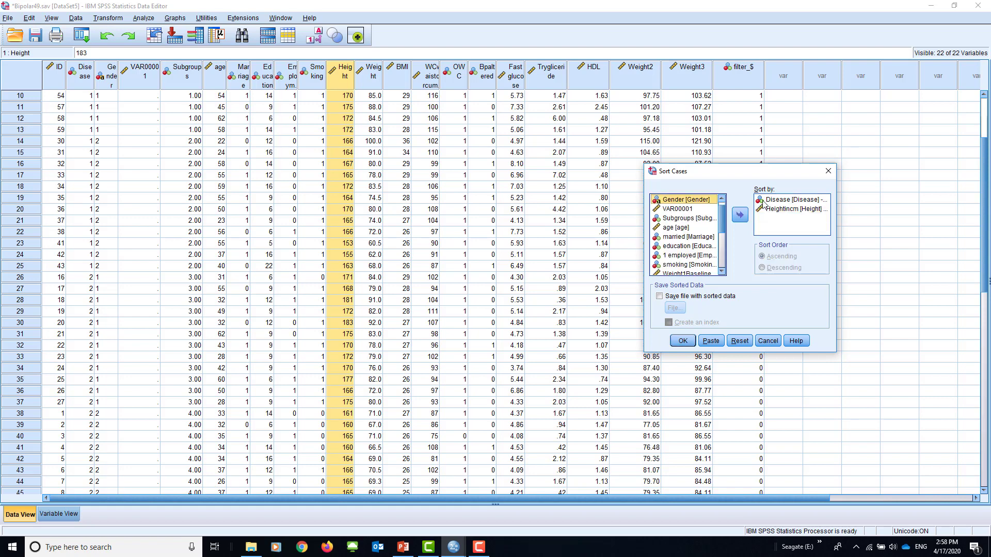
left_click(768, 201)
left_click(739, 215)
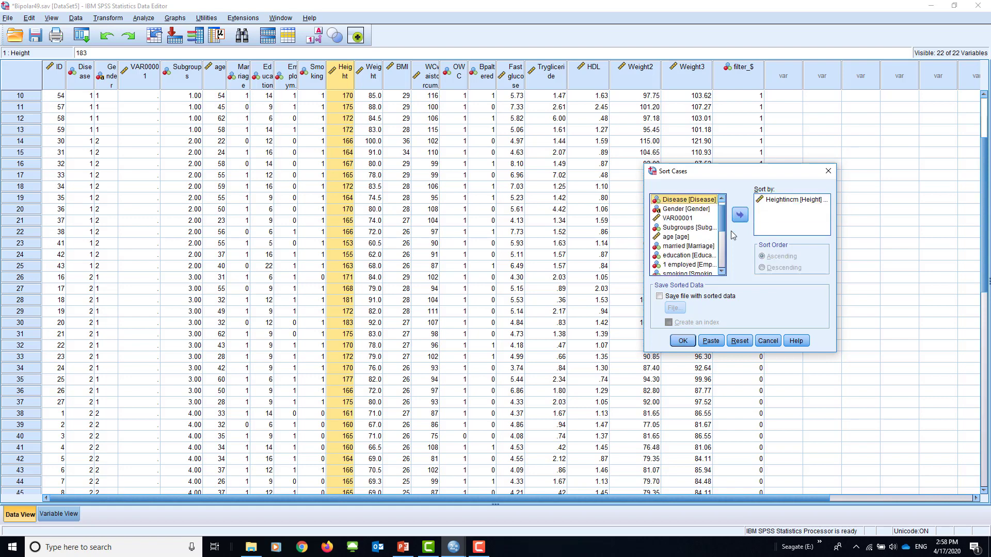
left_click(682, 340)
left_click(873, 254)
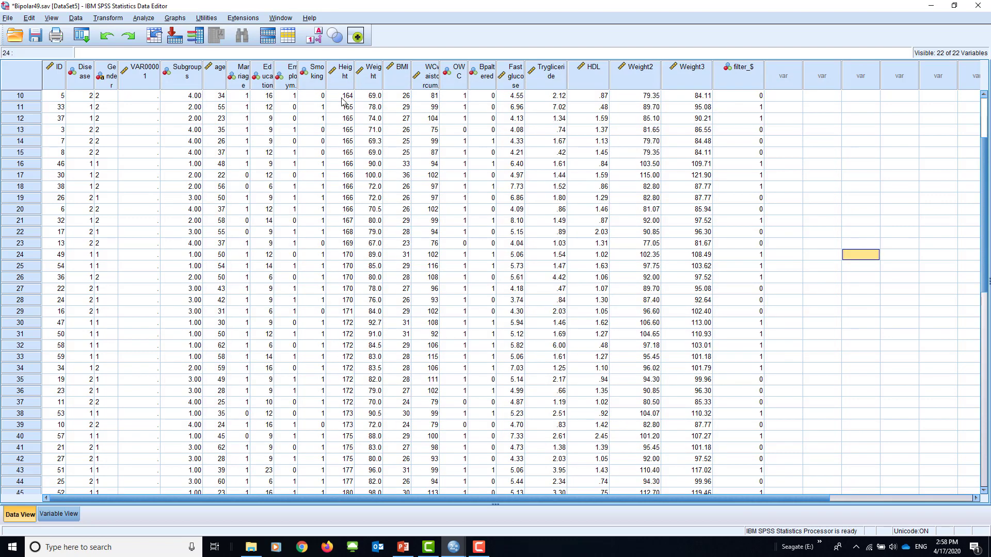
Replace case 45's Height value 180 with the outlier 250.
scroll(375, 355, "down", 4)
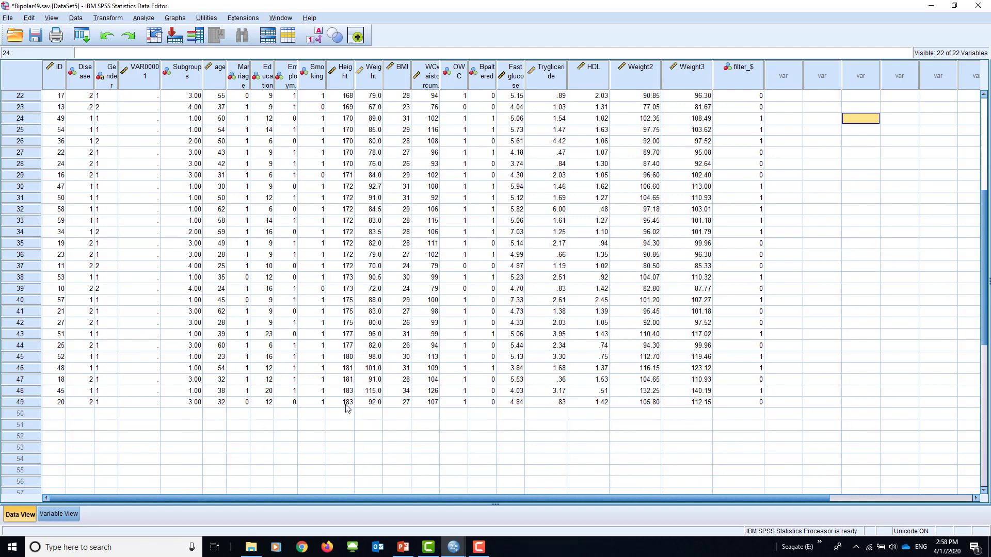
left_click(346, 357)
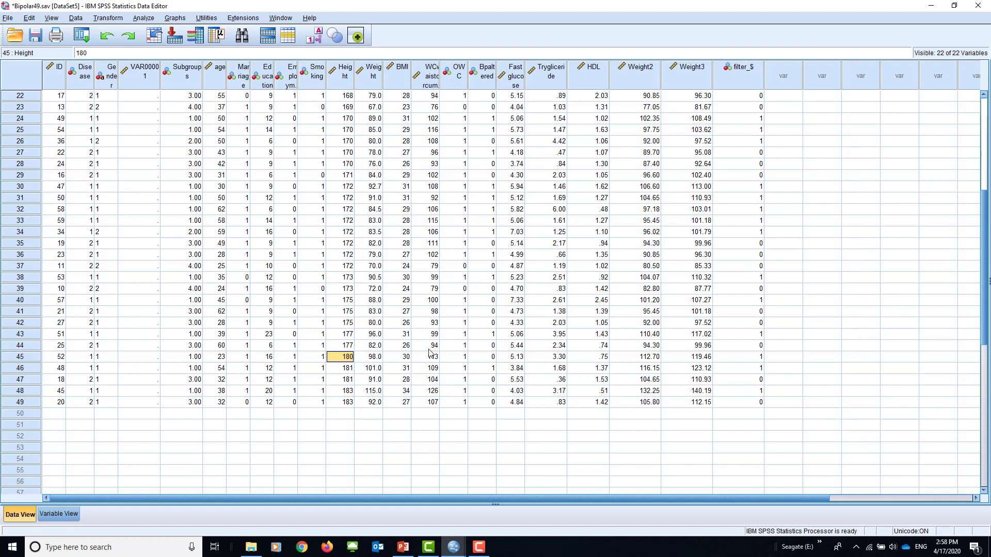
type("250")
left_click(350, 448)
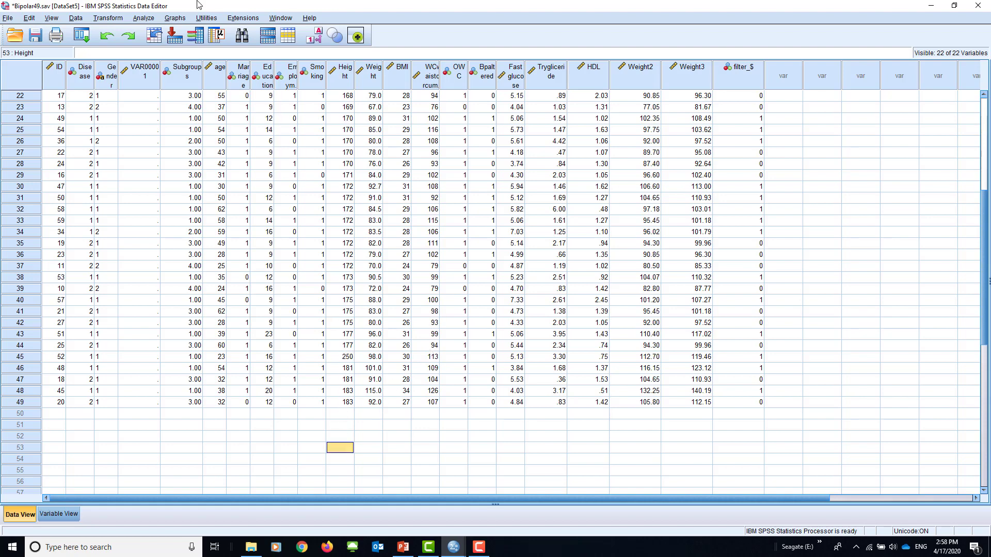
left_click(76, 19)
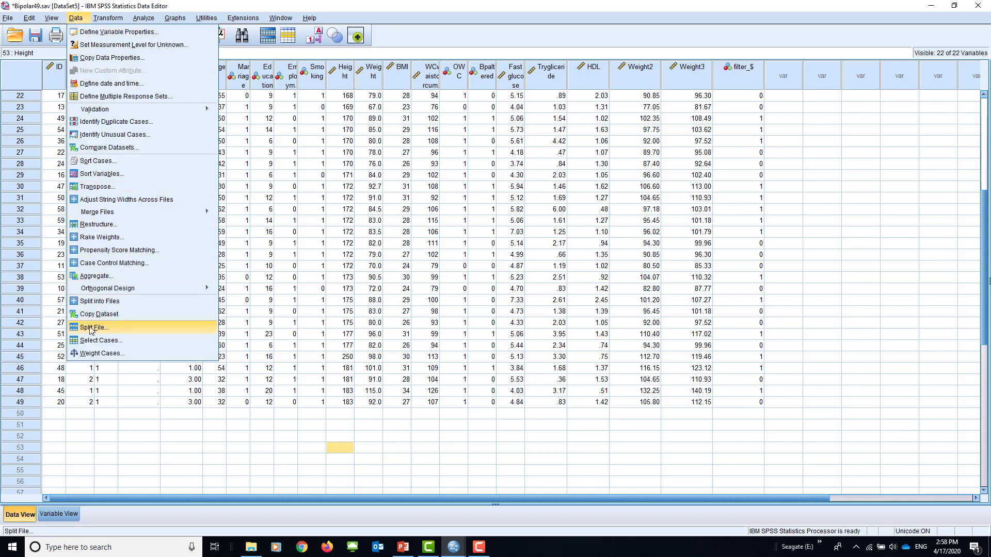
Re-sort cases by Heightincm so the 250 outlier moves to row 49, then select it.
left_click(73, 164)
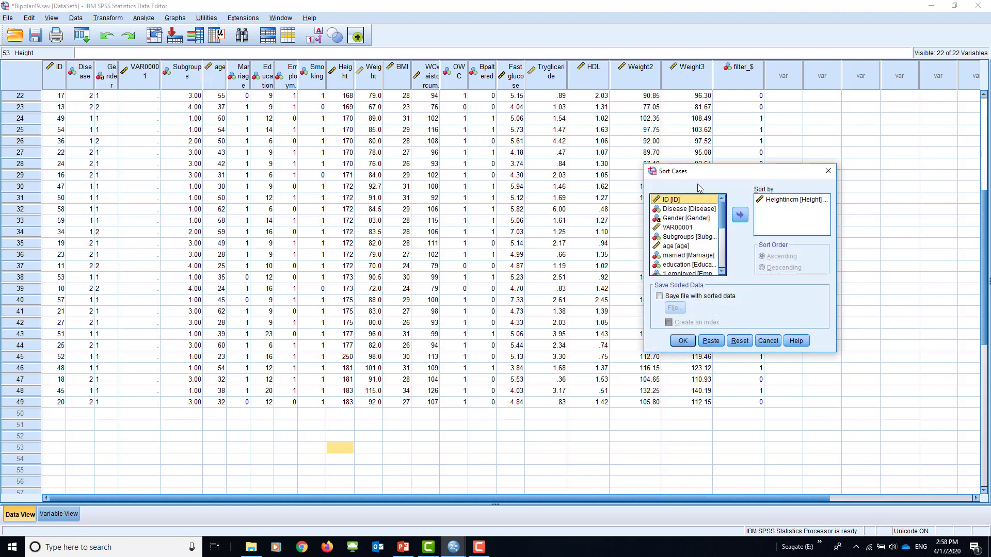
left_click(683, 343)
left_click(937, 267)
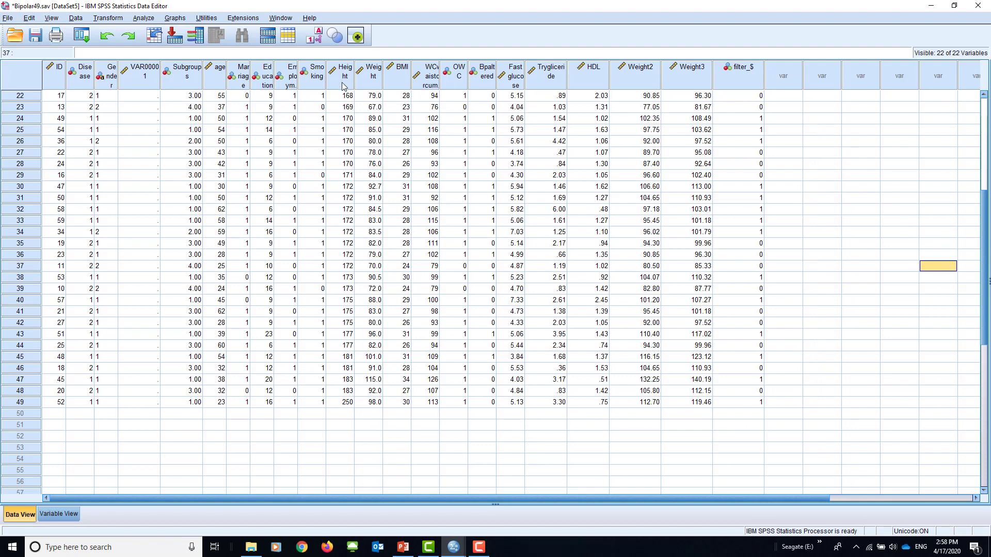
left_click(346, 403)
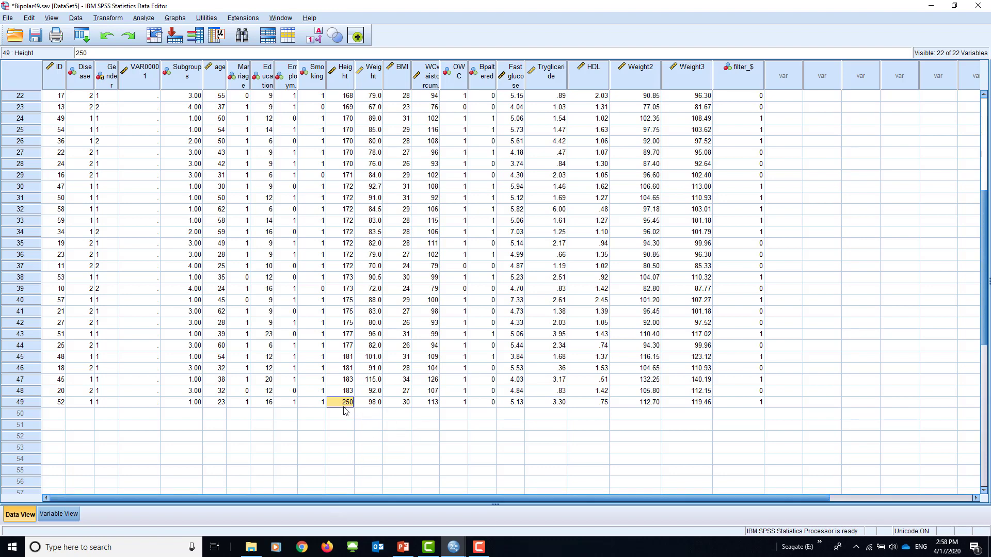
Delete the Height values 250 in row 49 and 172 in row 34.
key("Delete")
left_click(344, 233)
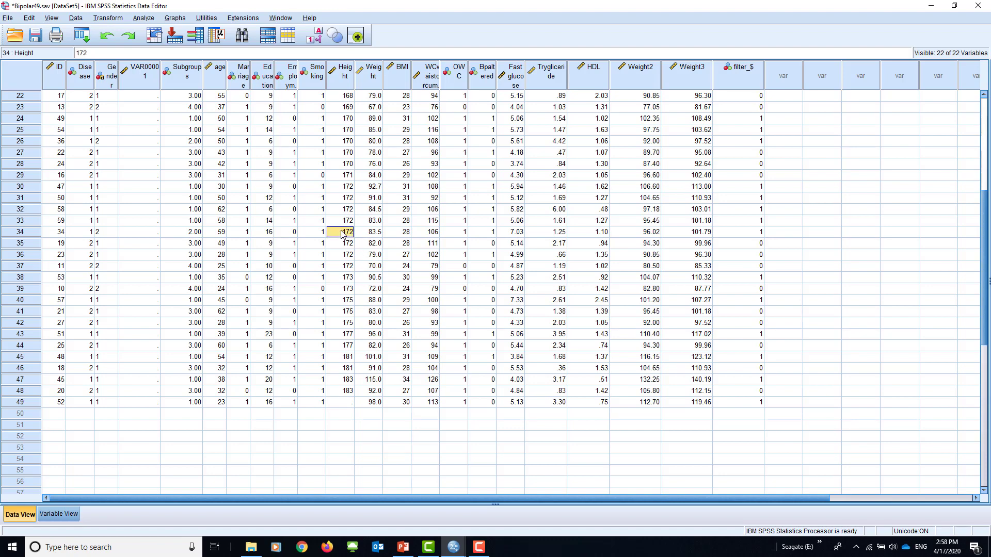
key("Delete")
left_click(198, 232)
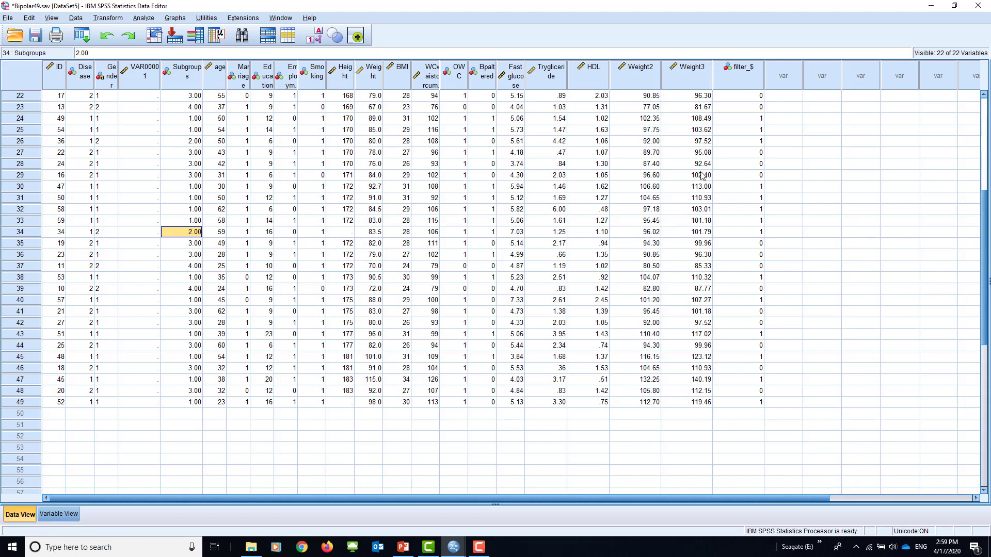
Minimise the Bipolar49 and Untitled4 windows and maximise the PowerPoint lecture deck.
left_click(931, 6)
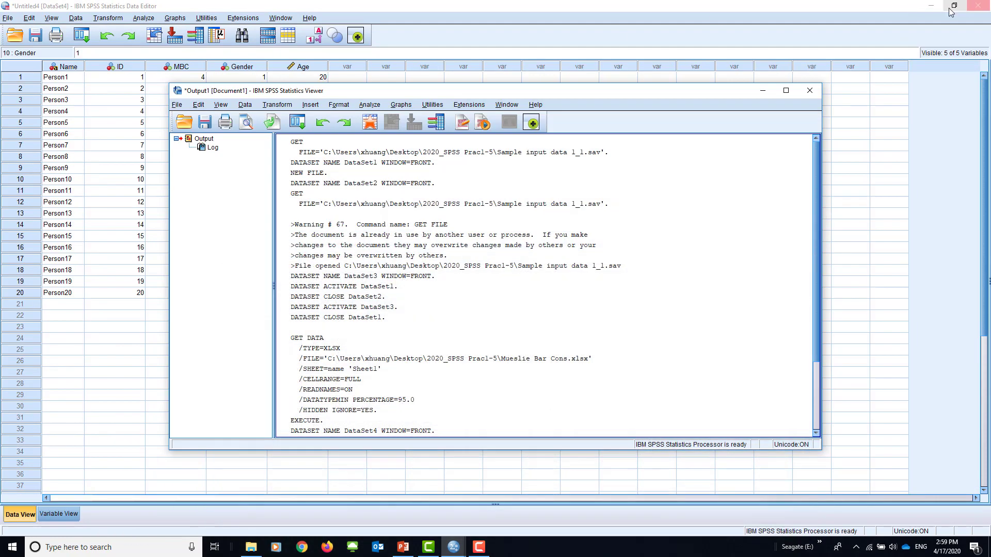
left_click(929, 7)
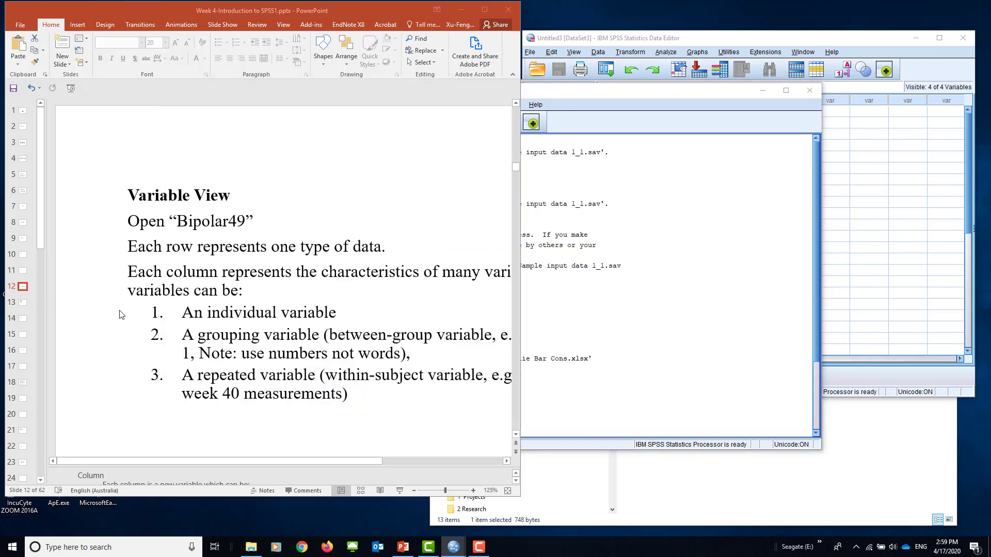
left_click(135, 311)
left_click(23, 303)
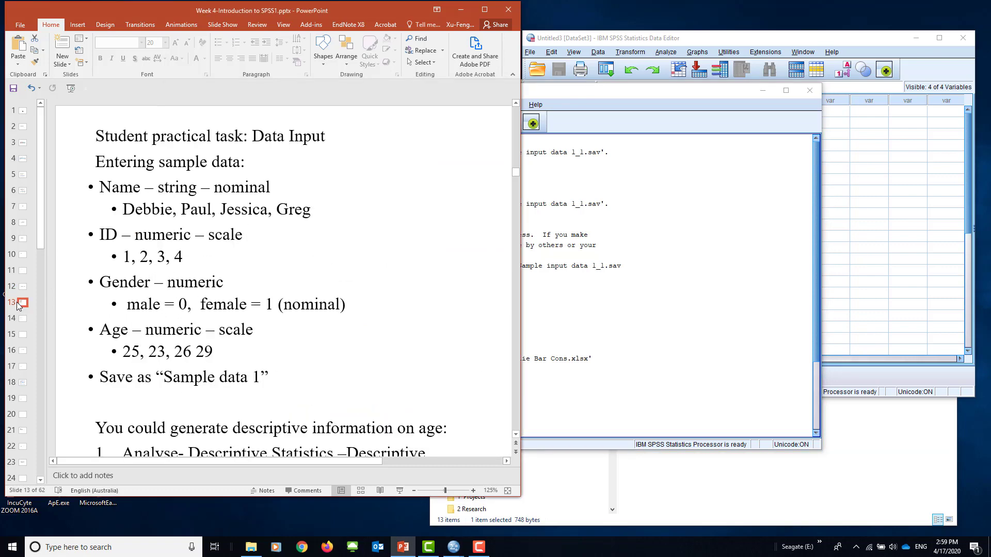
left_click(484, 9)
left_click_drag(986, 178, 960, 107)
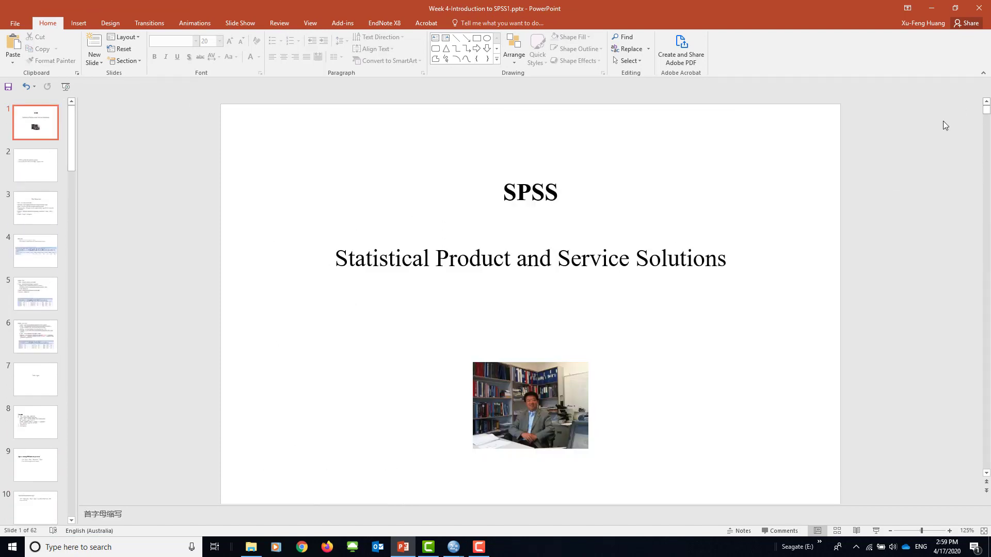
Advance through slides 2 to 12, ending on Variable View.
key("Down")
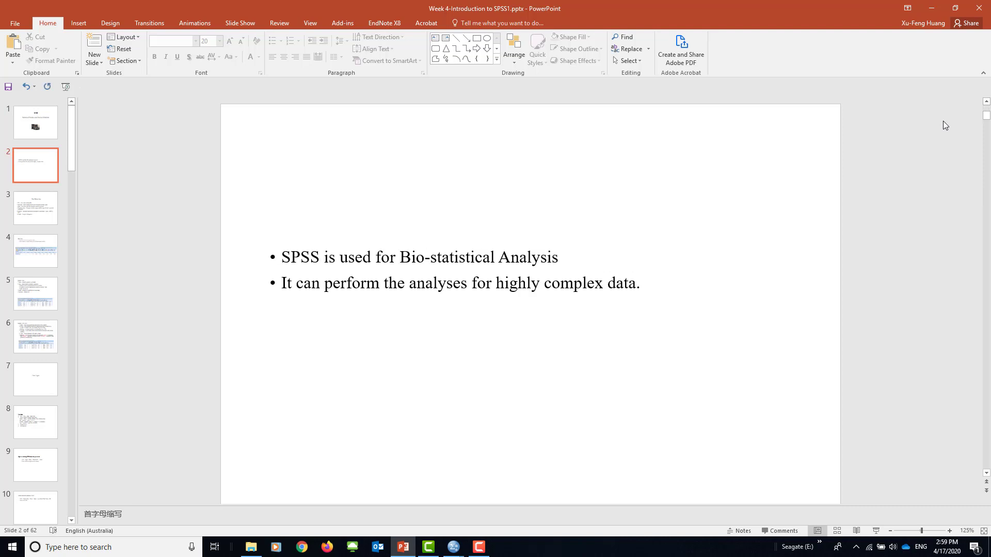
key("Down")
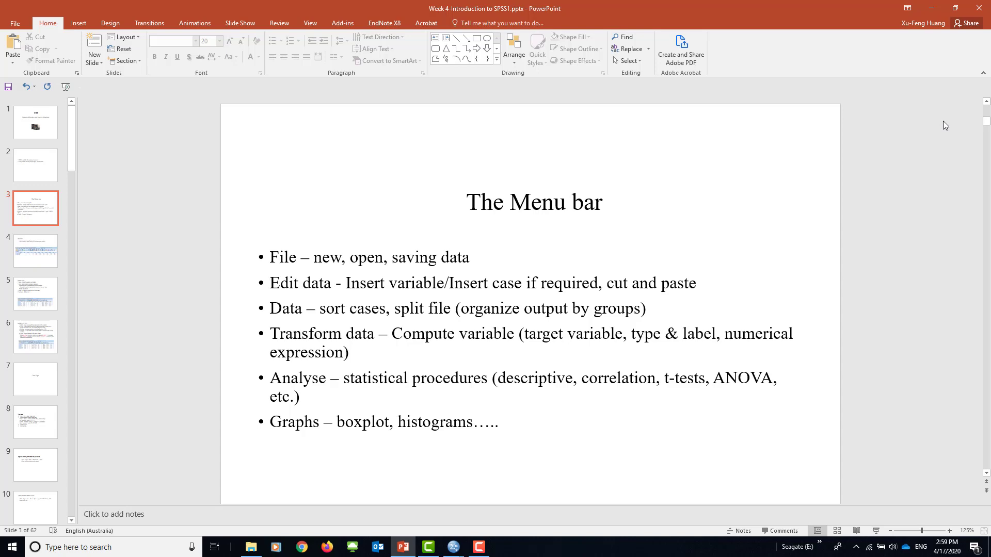
key("Down")
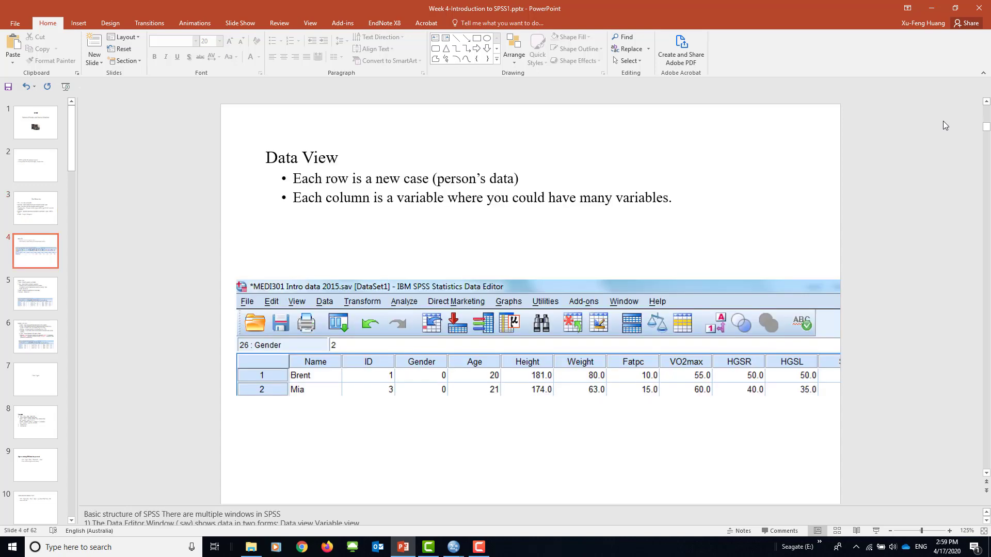
key("Down")
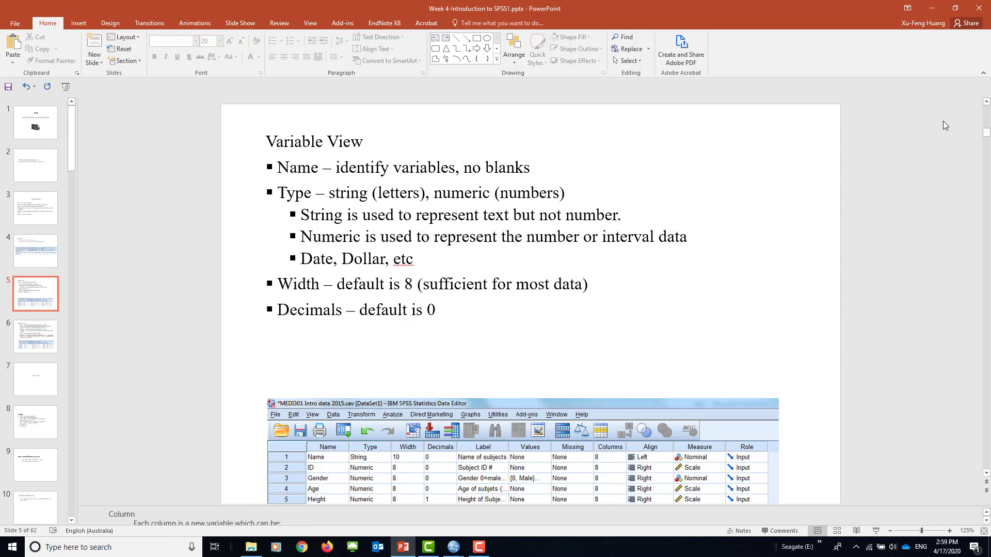
key("Down")
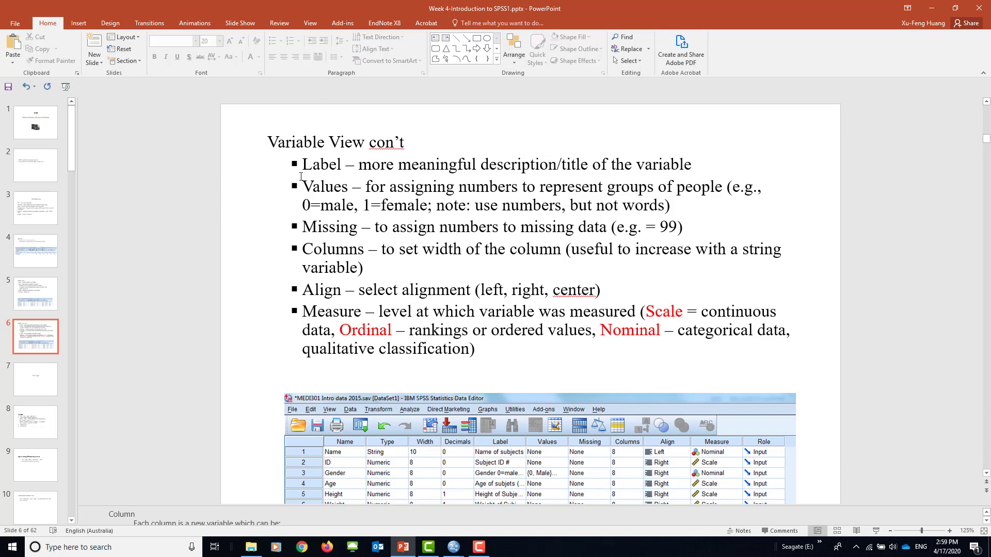
key("Down")
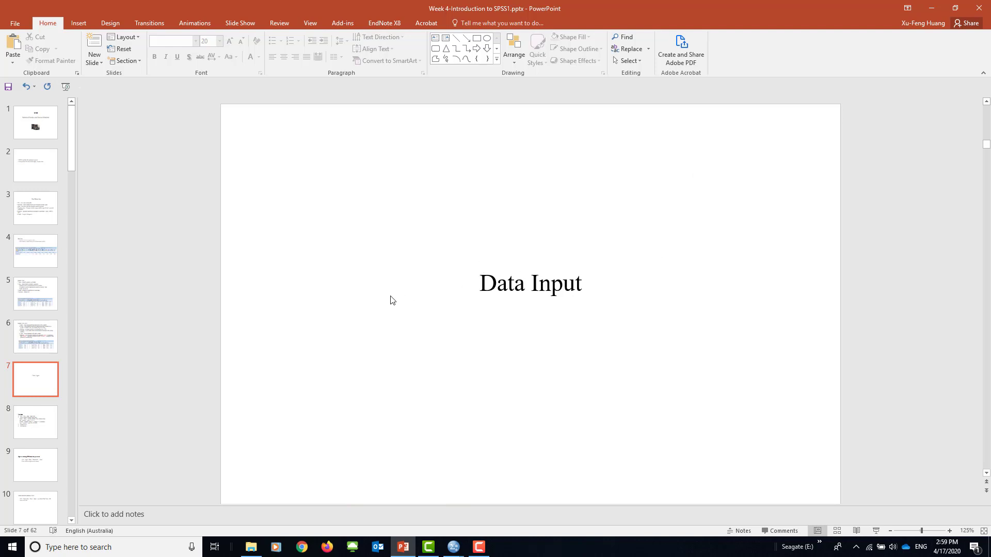
key("Down")
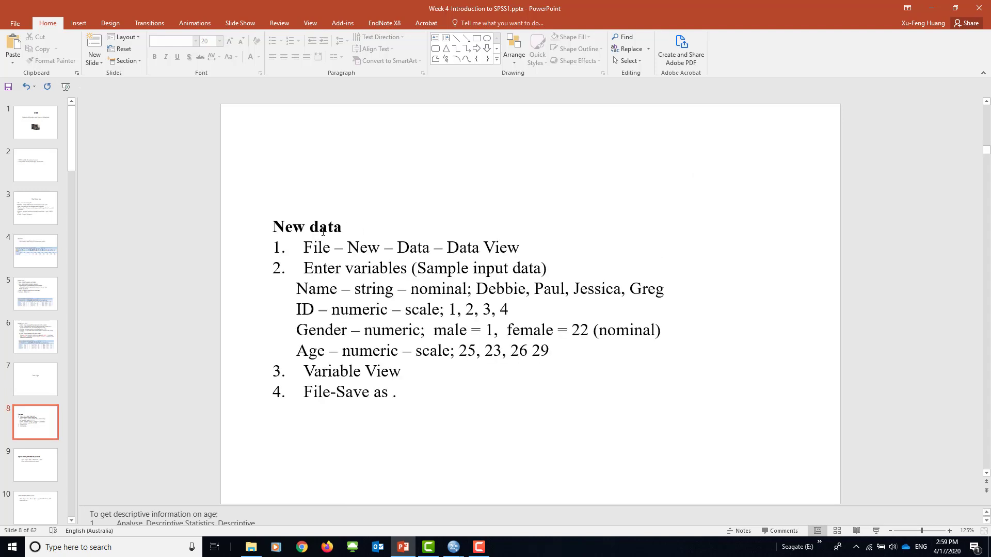
key("Down")
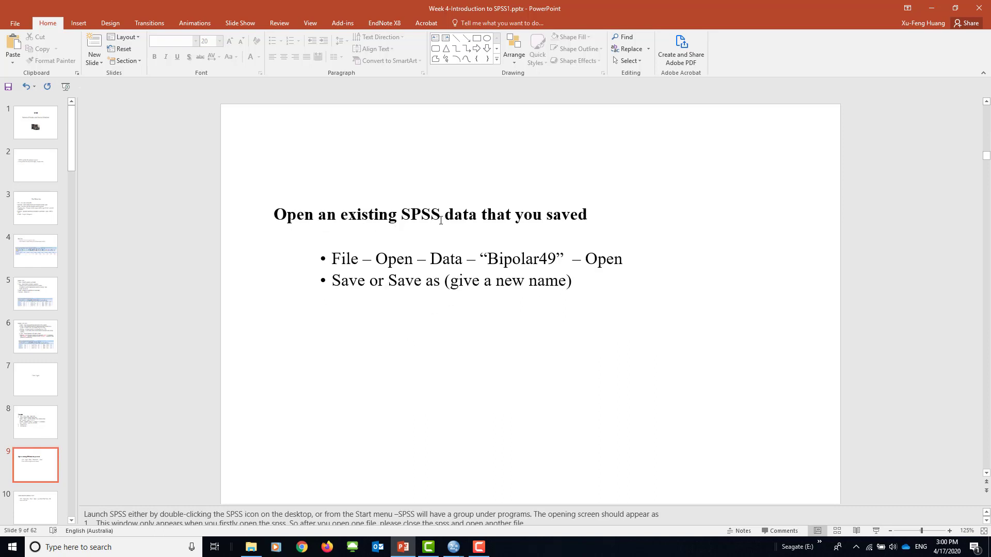
key("Down")
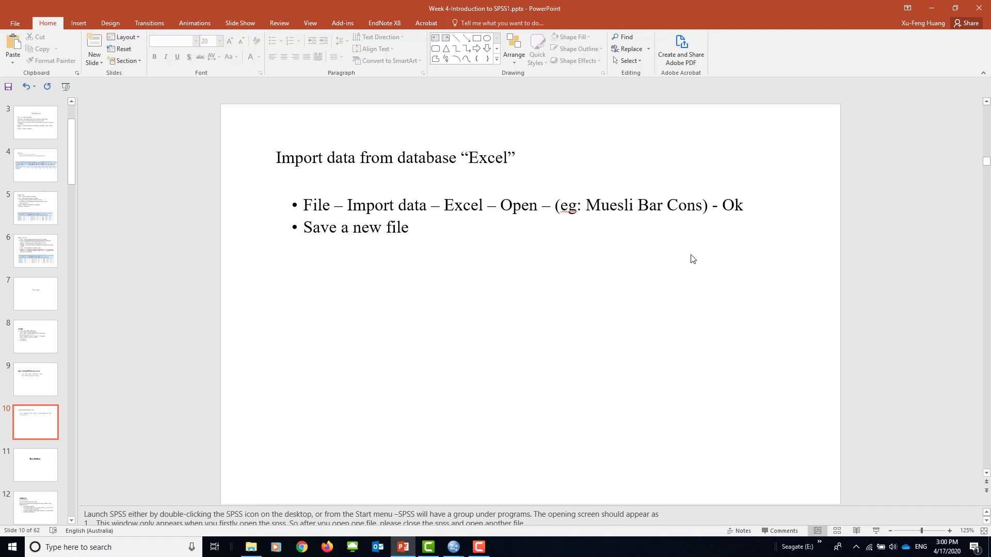
key("Down")
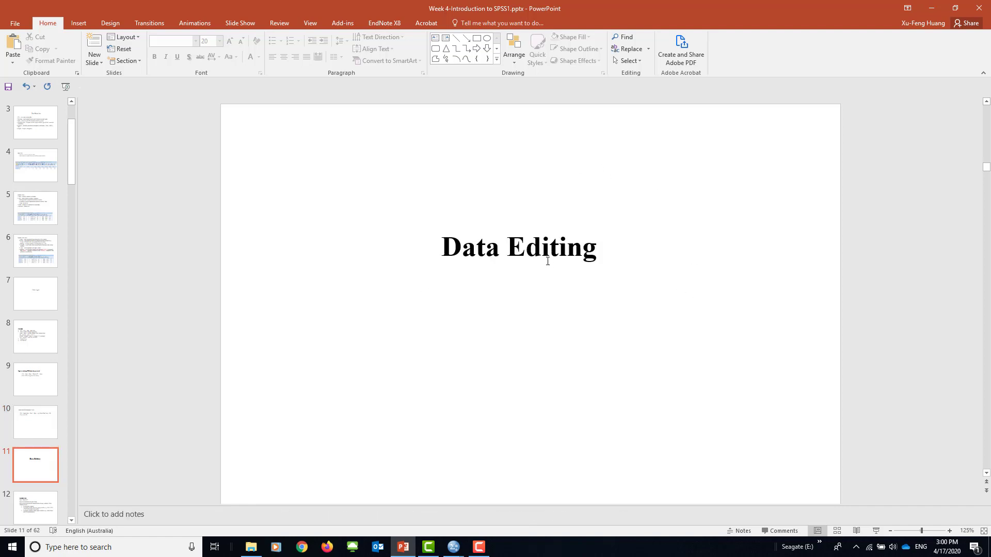
key("Down")
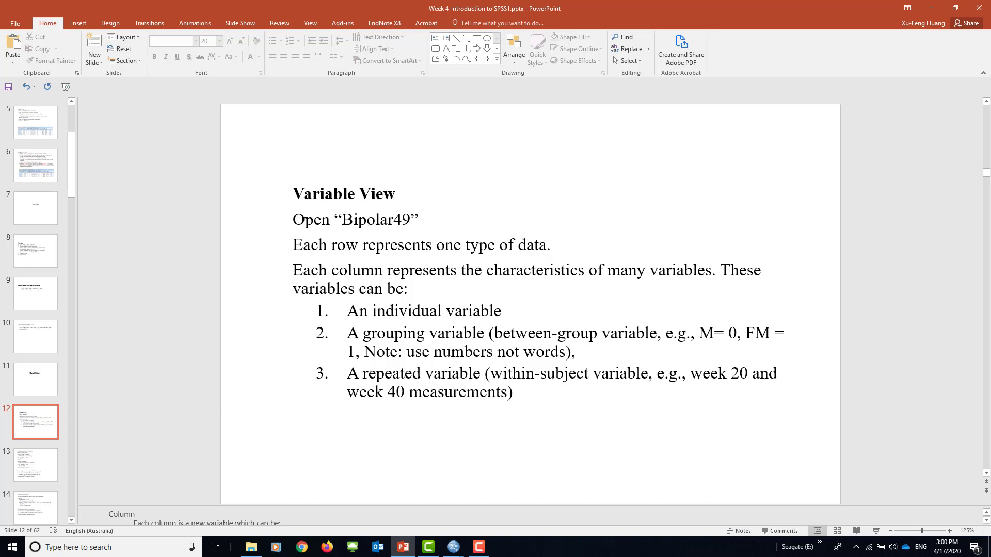
Highlight slide 13's title 'Student practical task: Data Input', then view slide 14 and slide 15.
scroll(261, 369, "down", 1)
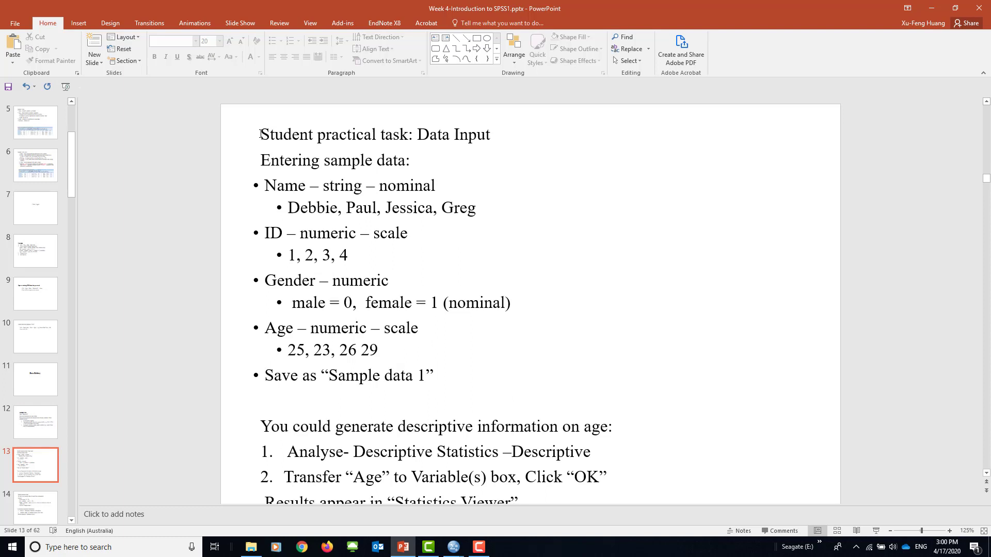
left_click_drag(261, 134, 505, 128)
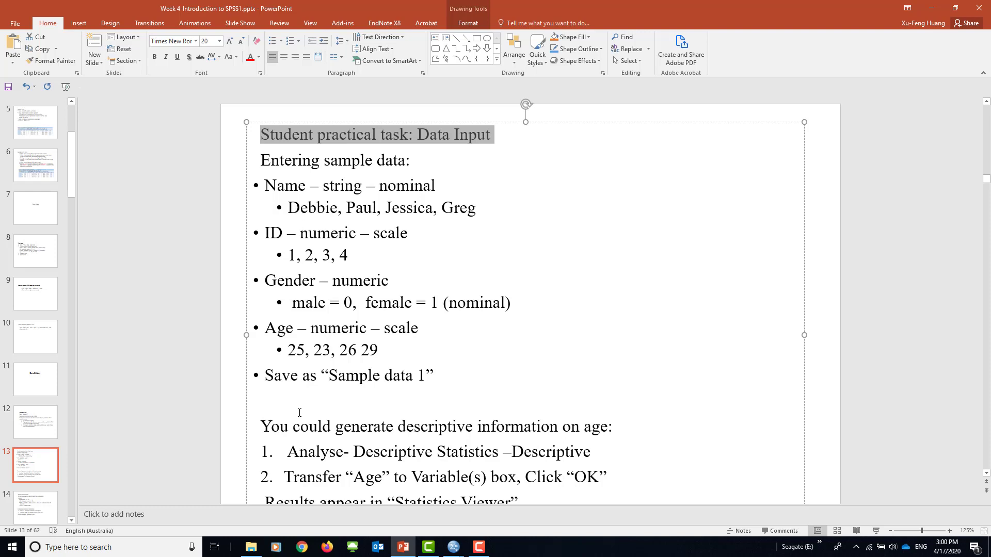
scroll(299, 413, "down", 1)
left_click(29, 511)
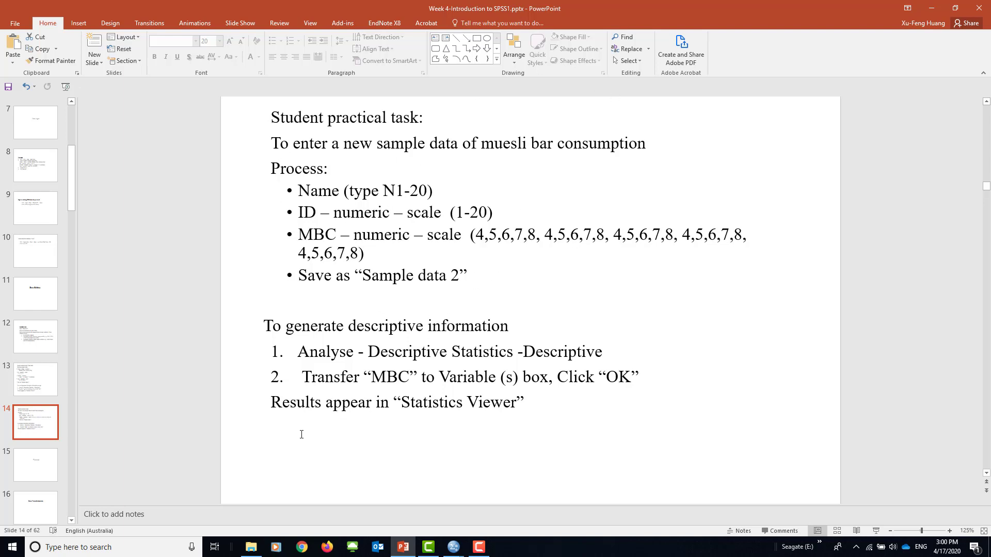
left_click(37, 475)
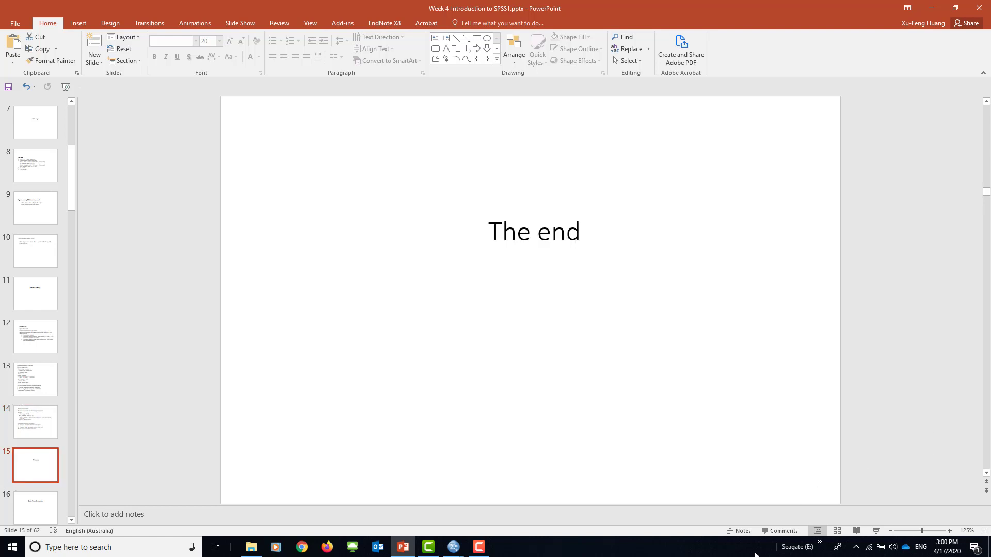